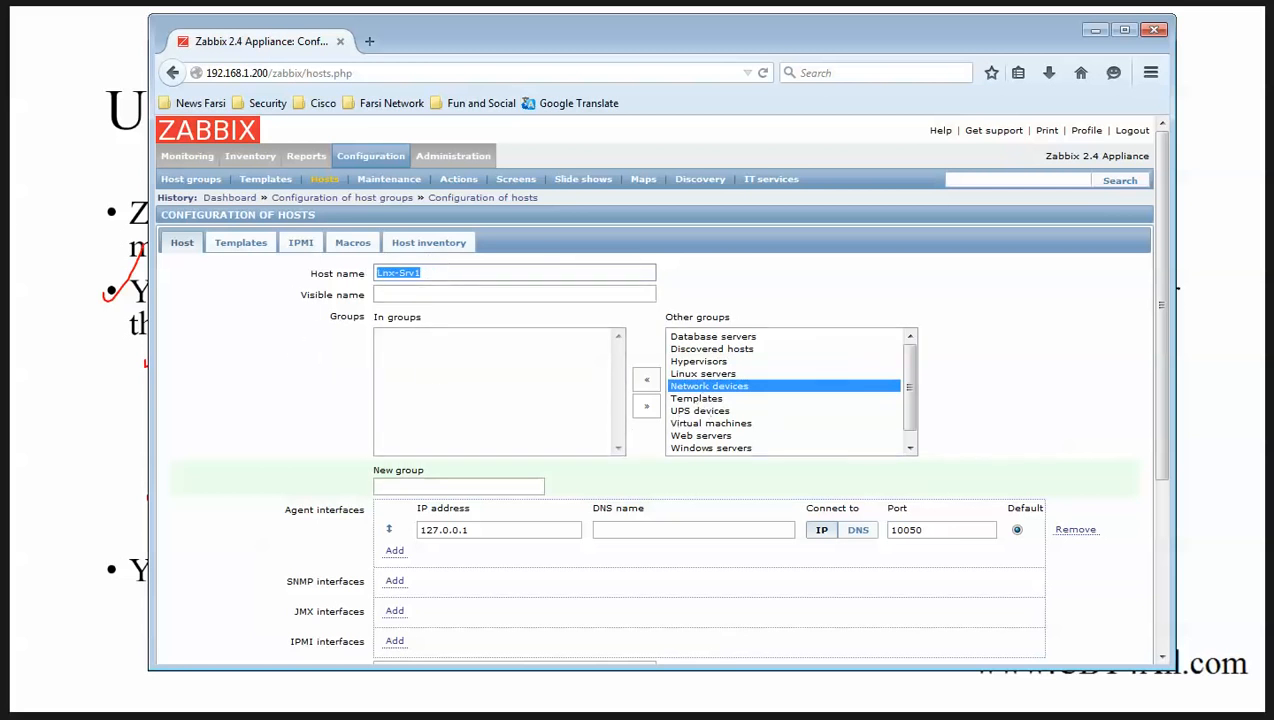
# Put the Lnx-Srv1 host in the Templates group instead of Network devices.
pyautogui.hotkey('alt', 'Tab')
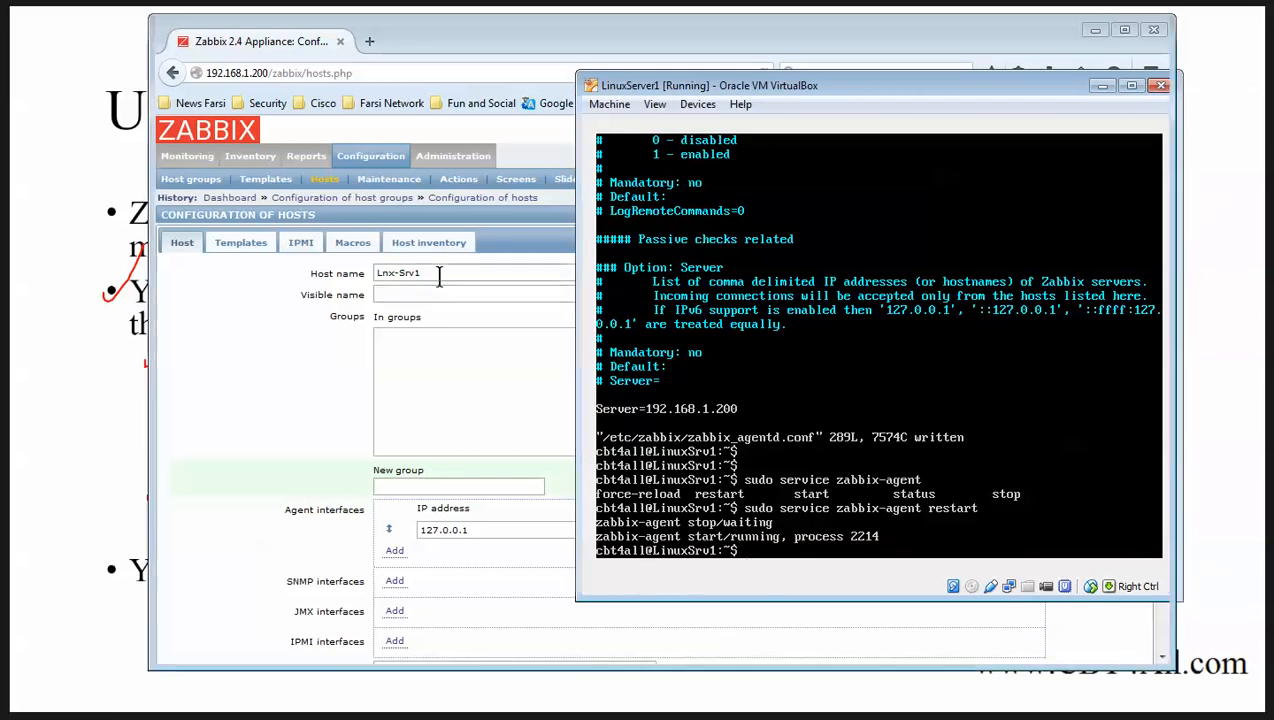
pyautogui.hotkey('alt', 'Tab')
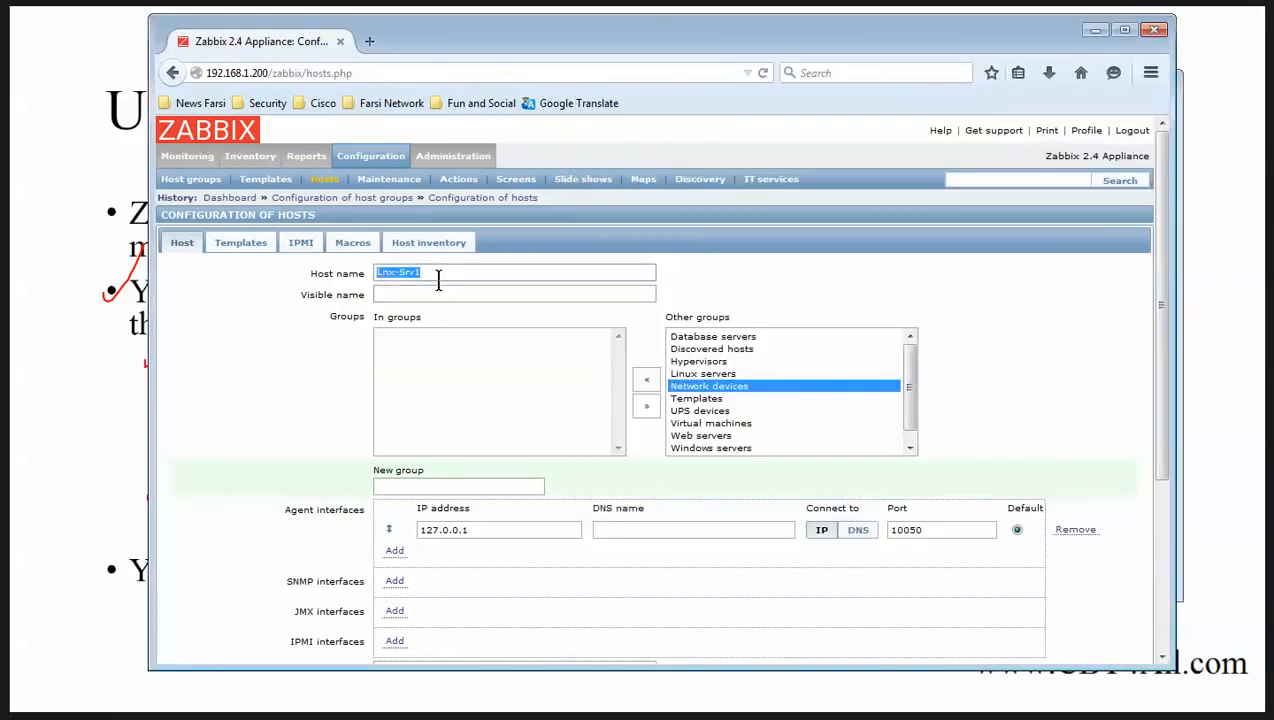
pyautogui.click(439, 273)
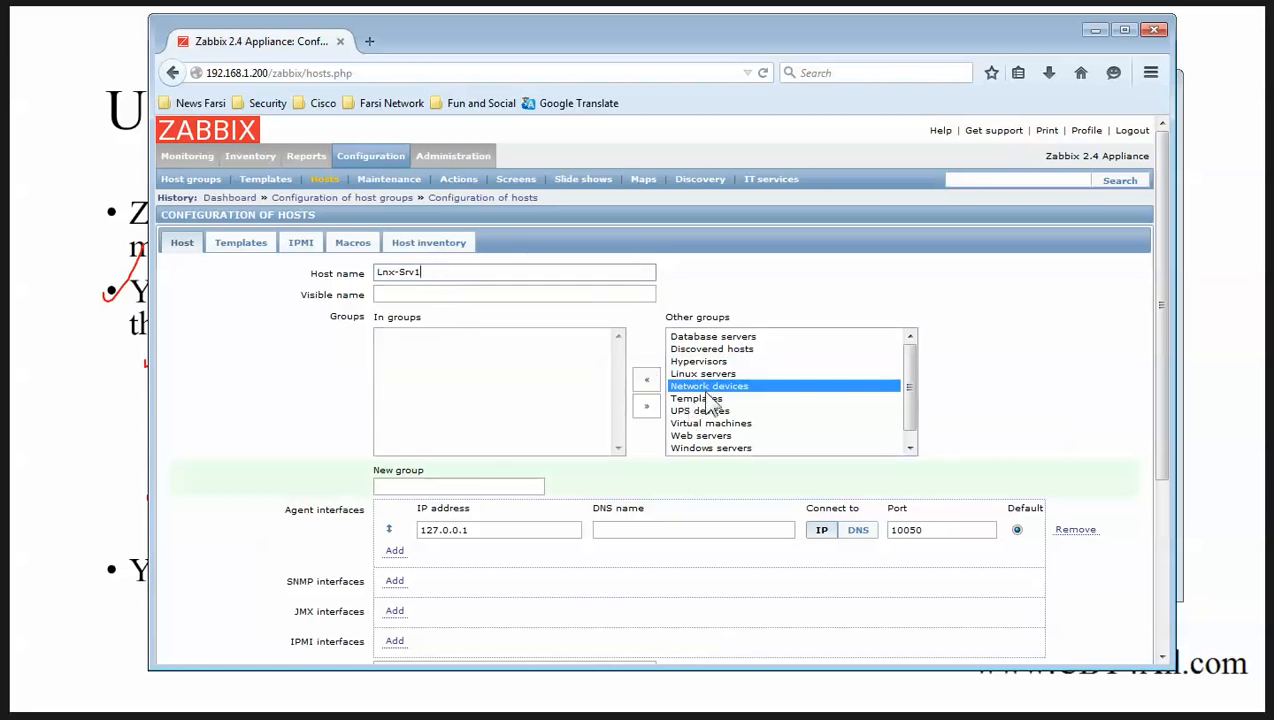
pyautogui.click(643, 381)
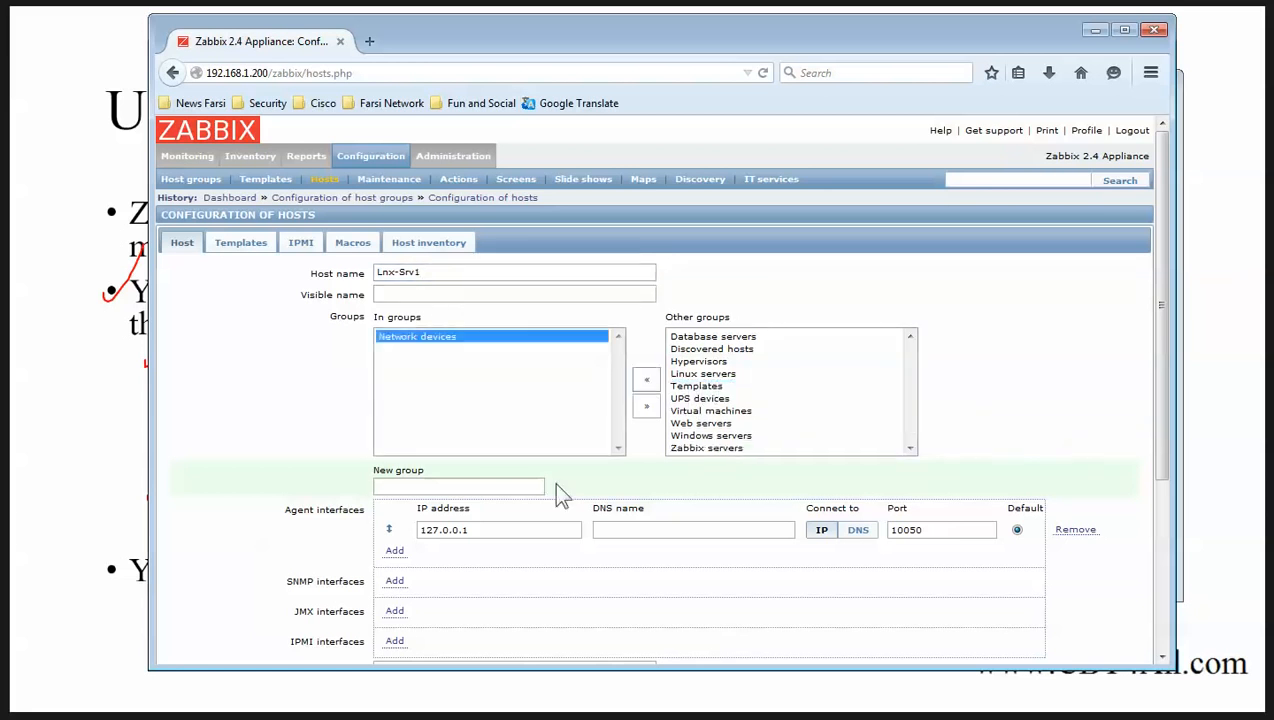
pyautogui.moveTo(285, 510); pyautogui.dragTo(366, 513)
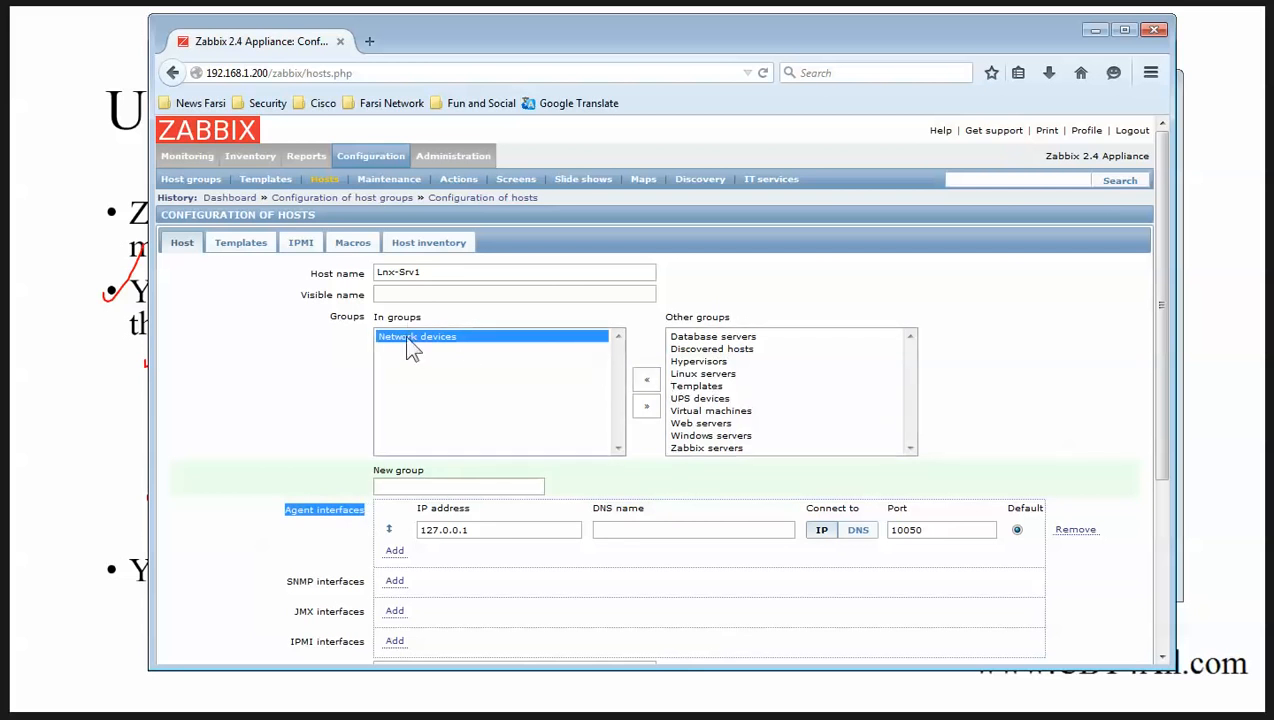
pyautogui.click(646, 405)
pyautogui.click(696, 398)
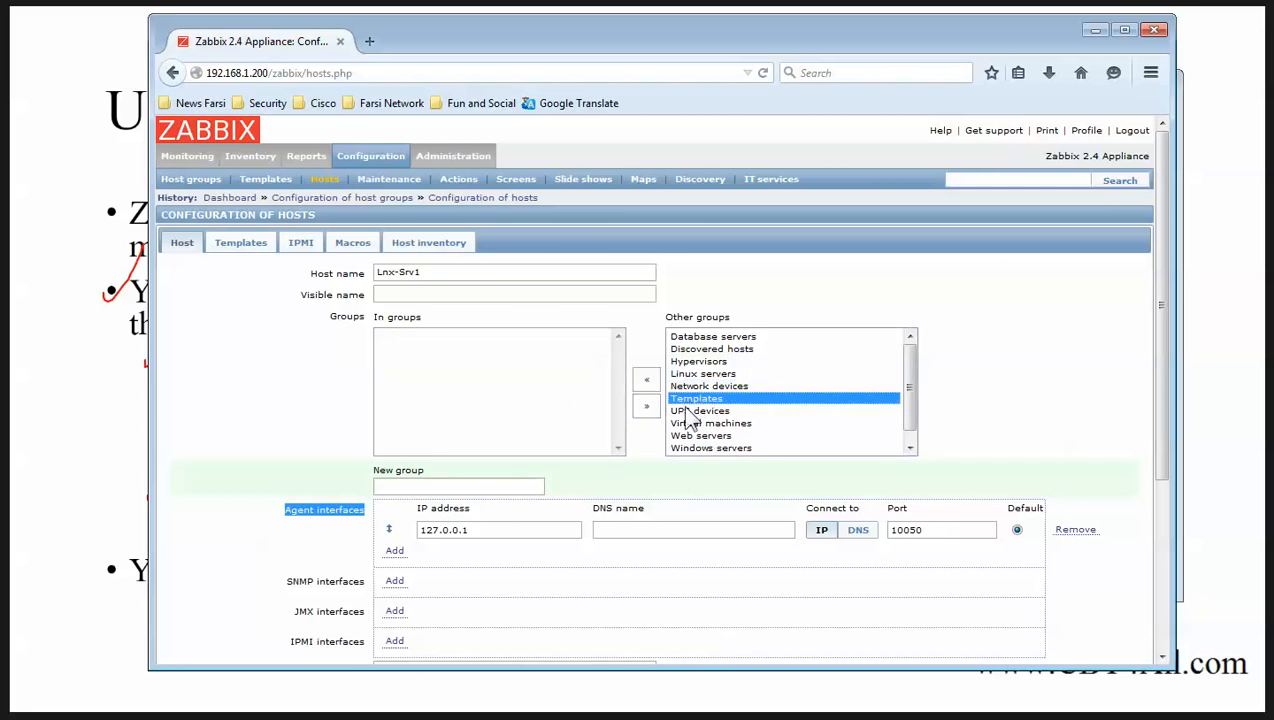
pyautogui.click(646, 381)
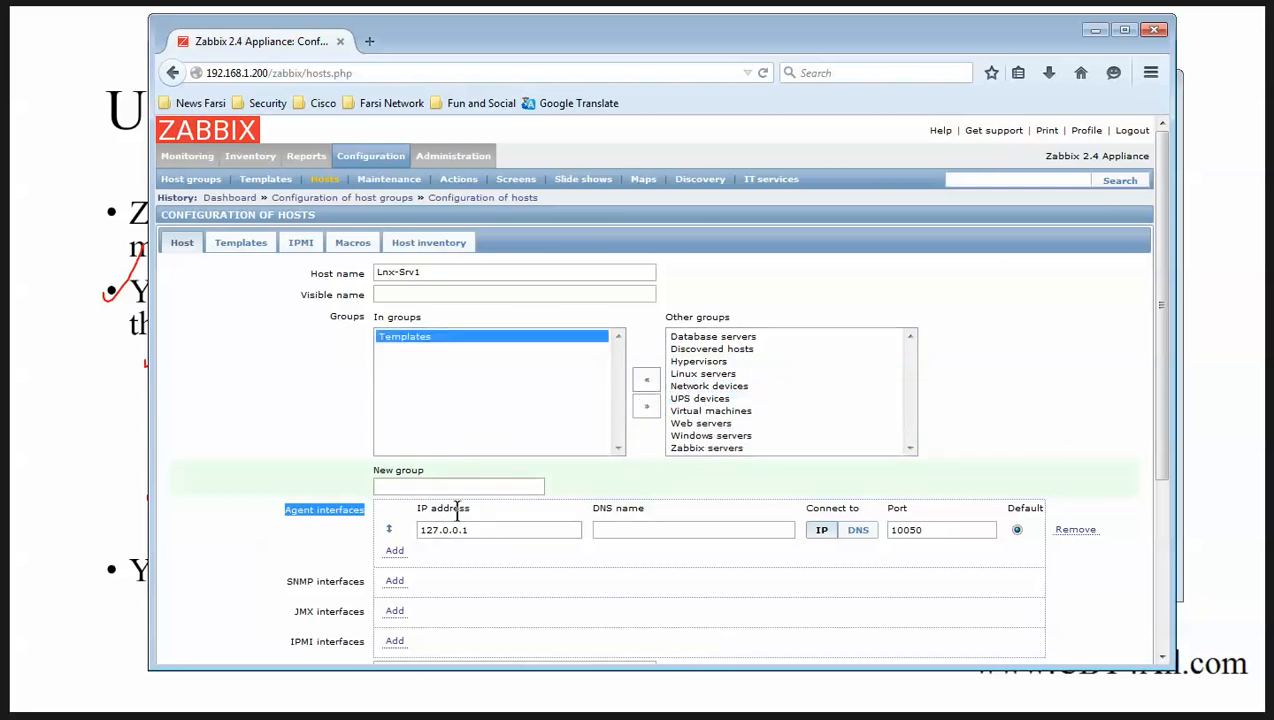
# Replace the 127.0.0.1 agent IP with the start of a 192.168.1 address.
pyautogui.scroll(-4, 330, 440)
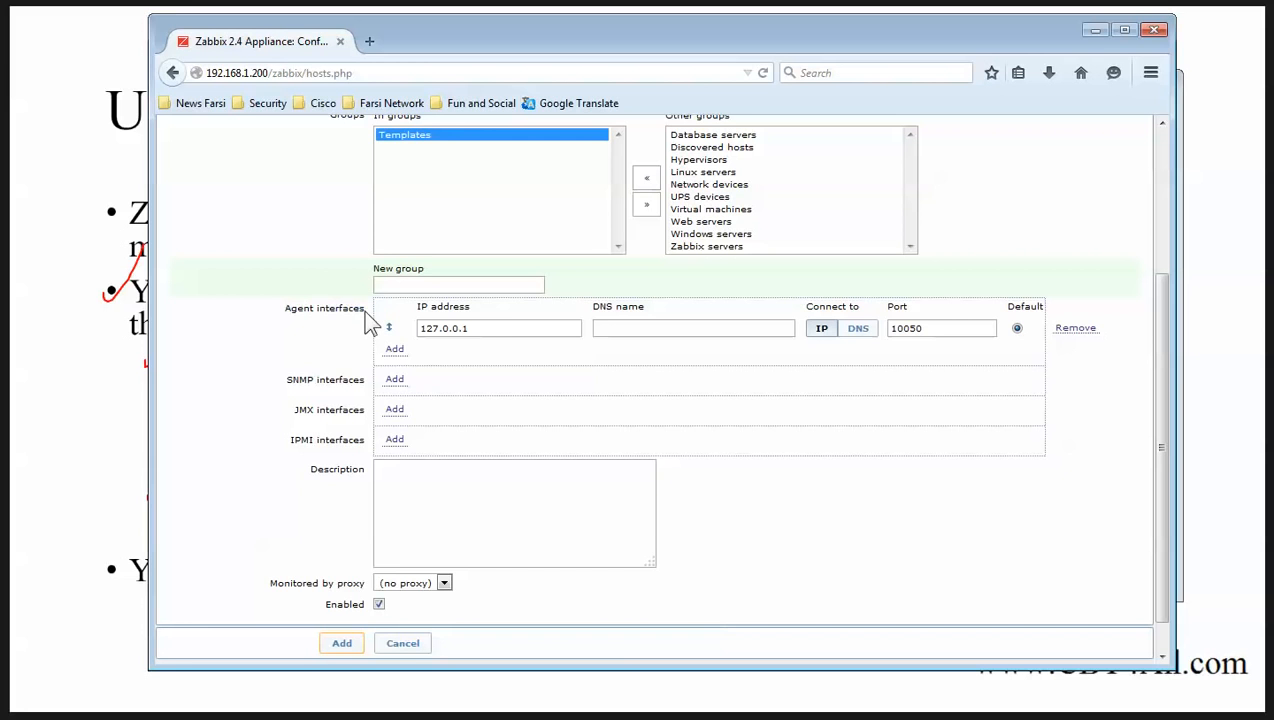
pyautogui.moveTo(364, 318); pyautogui.dragTo(290, 313)
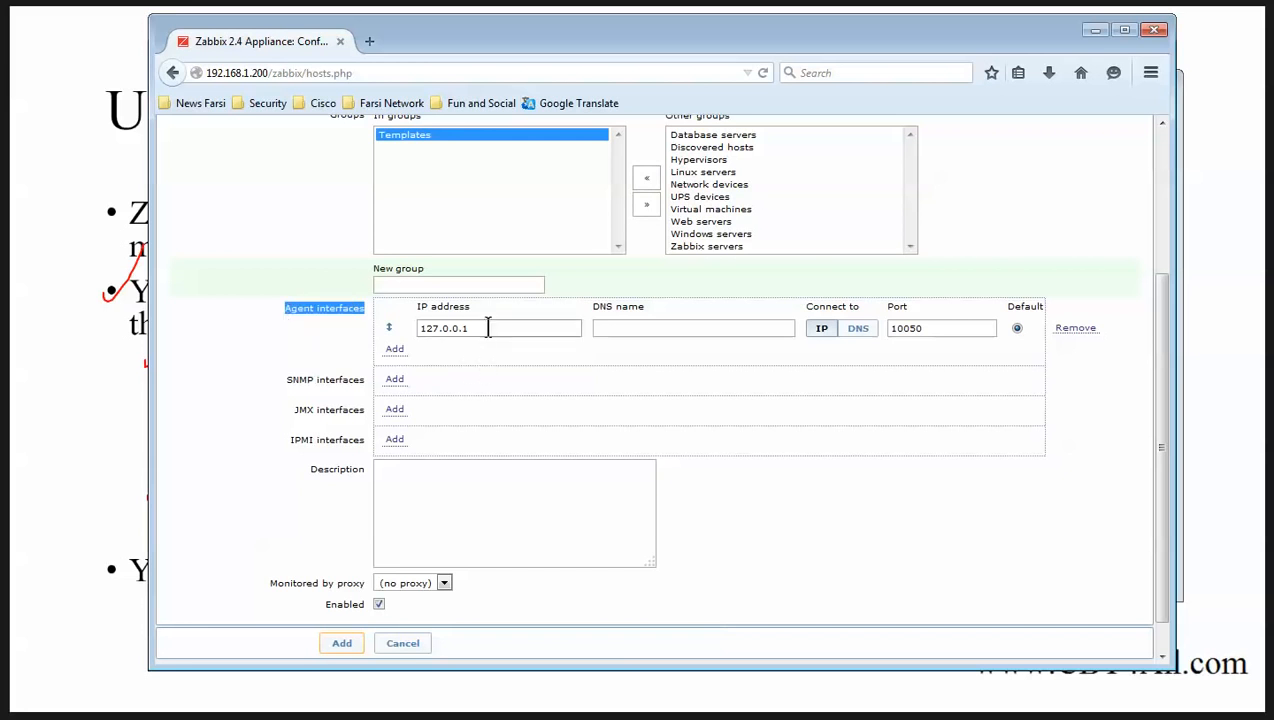
pyautogui.moveTo(489, 328); pyautogui.dragTo(370, 328)
pyautogui.write('192.168.1.')
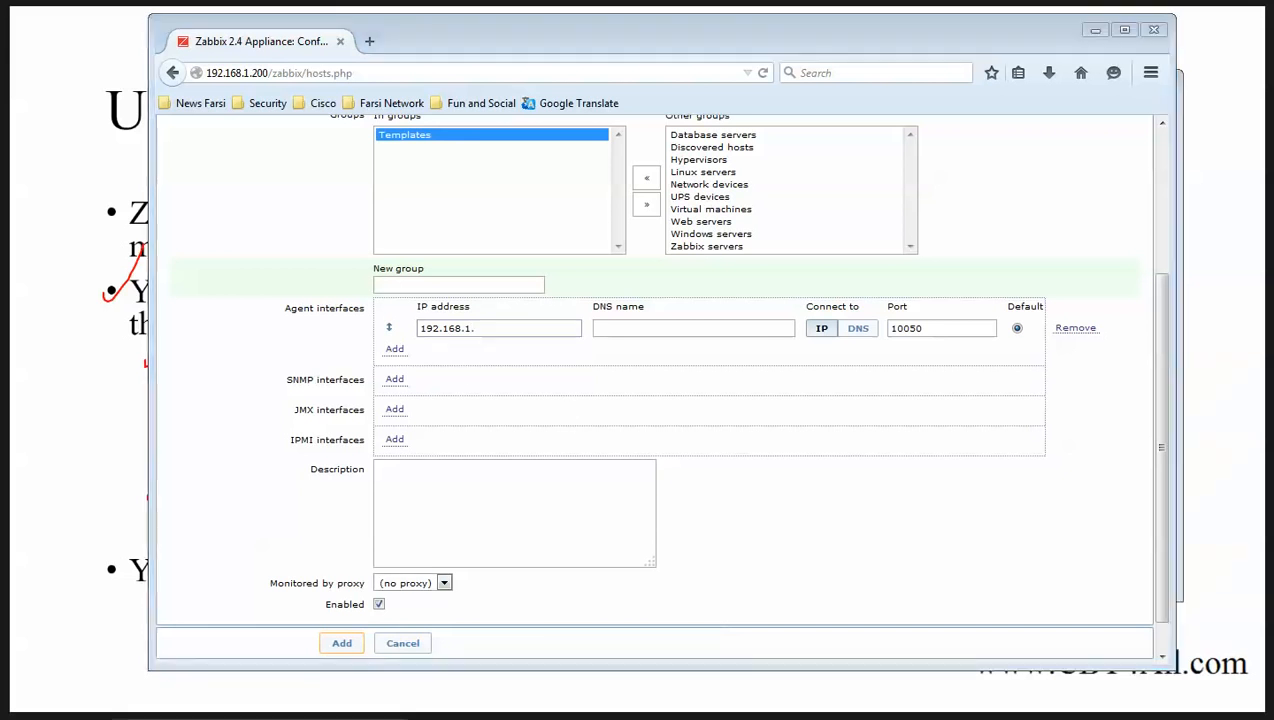
# Run ifconfig on the Linux VM to read its 192.168.1.77 address.
pyautogui.click(258, 717)
pyautogui.press('Return')
pyautogui.press('Return')
pyautogui.press('Return')
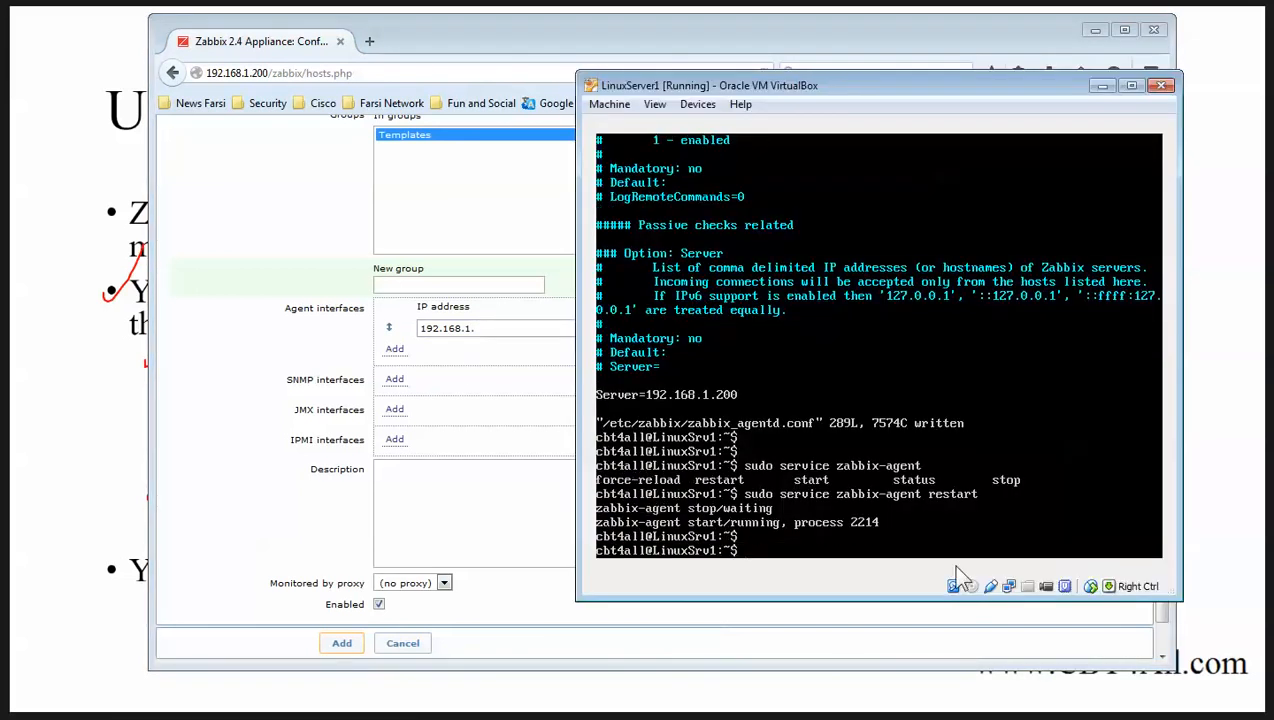
pyautogui.write('ifconfig')
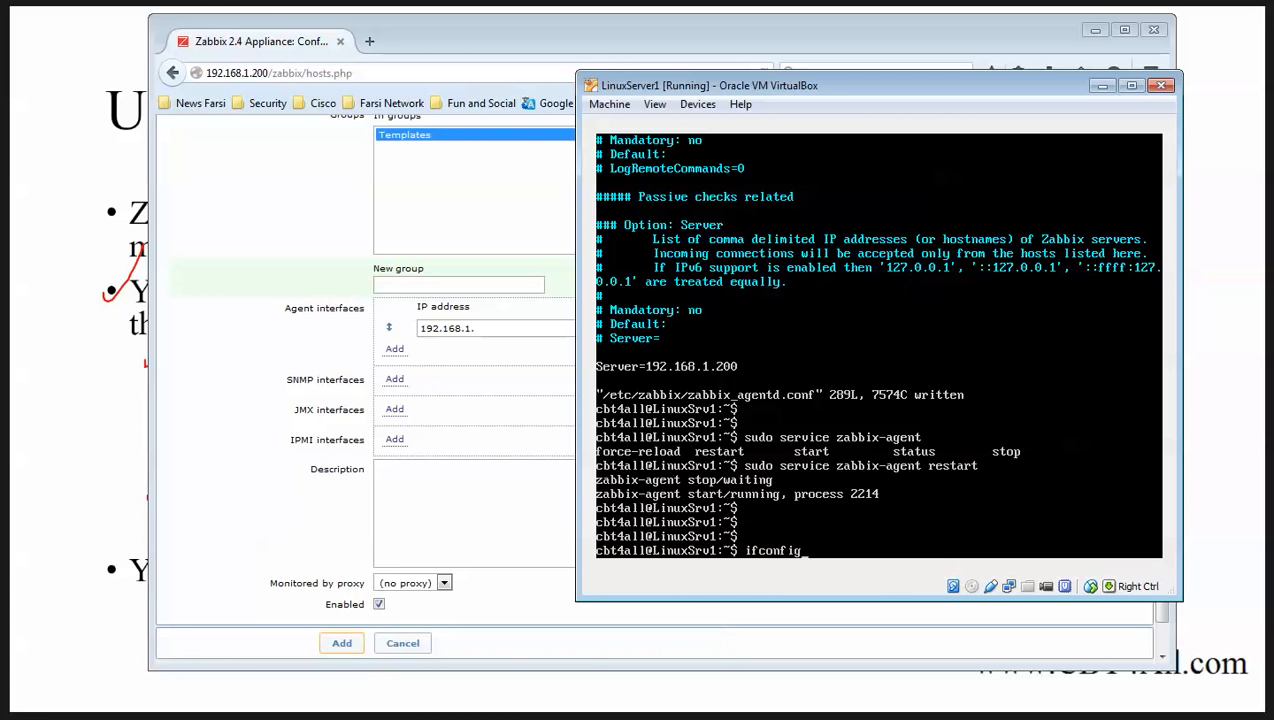
pyautogui.press('Return')
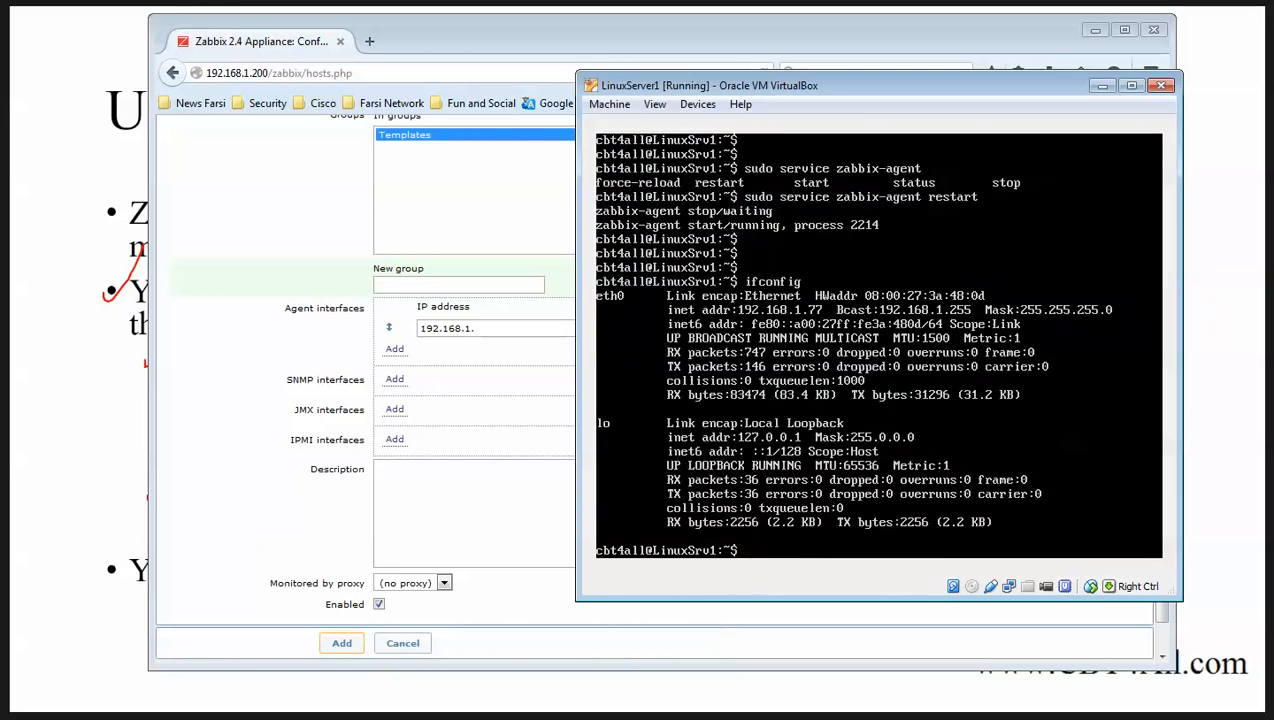
pyautogui.hotkey('alt', 'Tab')
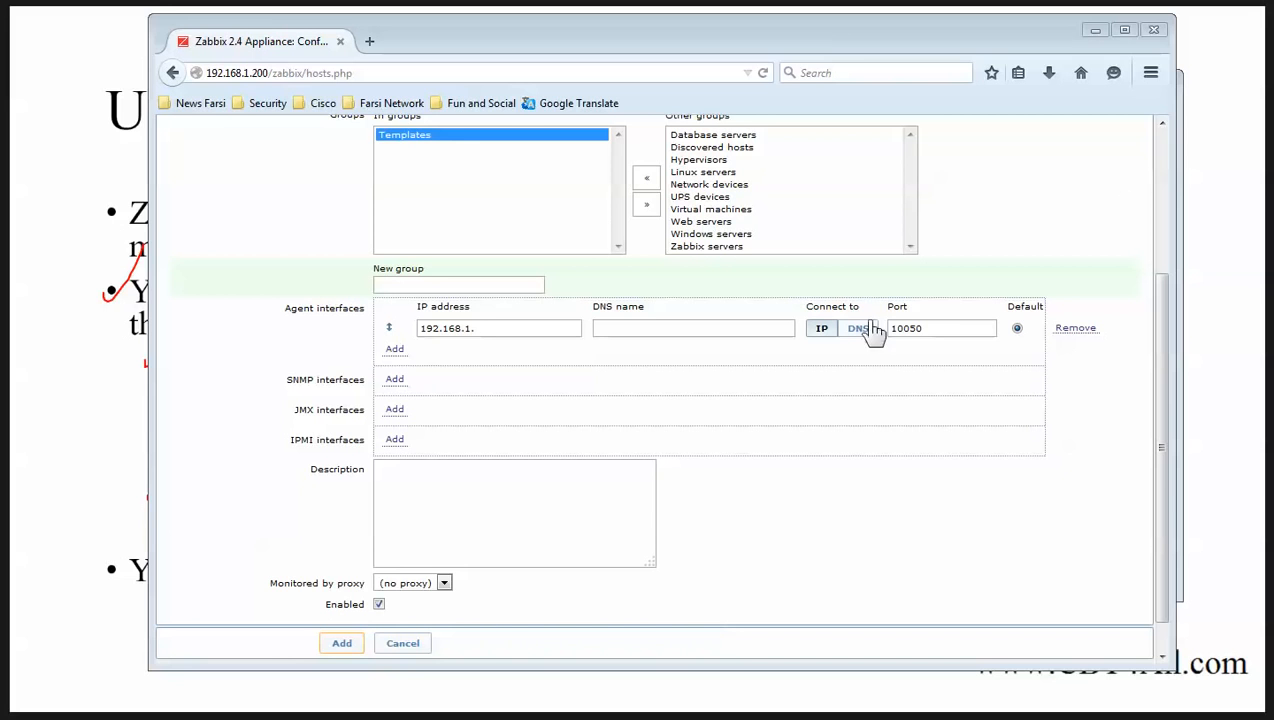
# Place the caret at the end of the partial agent IP after rechecking the VM's address.
pyautogui.click(482, 328)
pyautogui.click(364, 714)
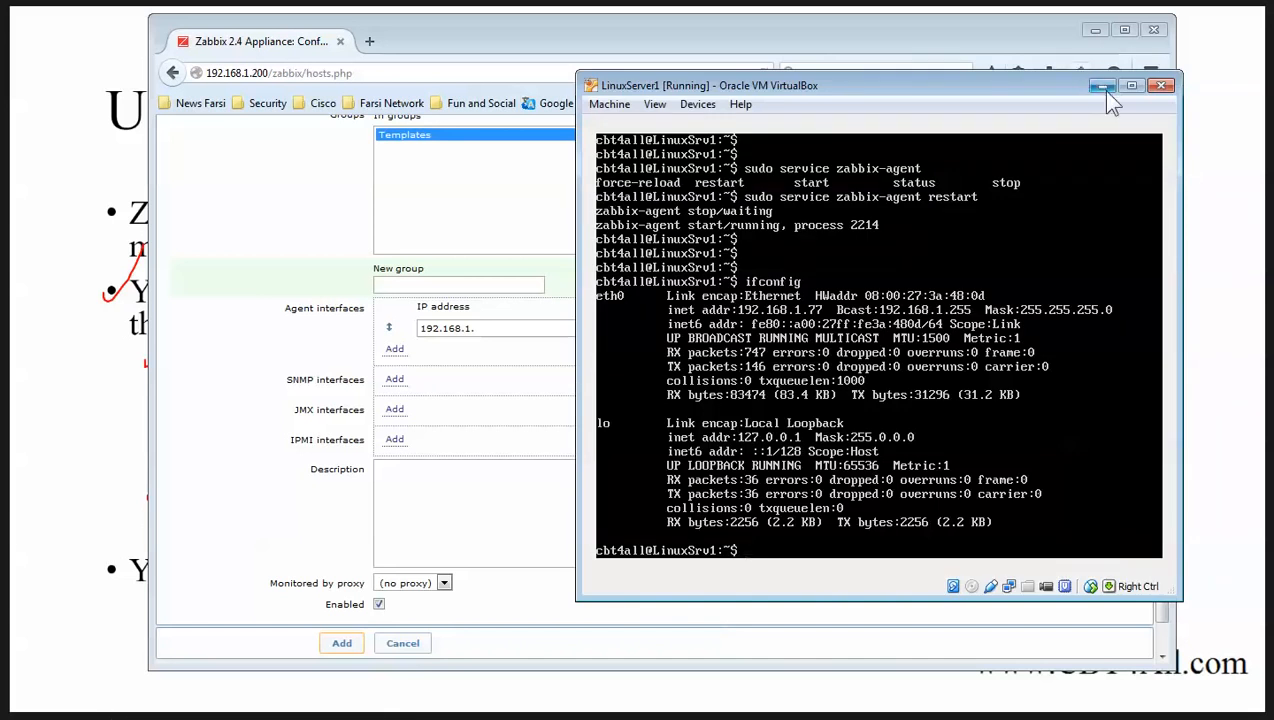
pyautogui.click(500, 333)
# Finish the agent interface IP as 192.168.1.77.
pyautogui.write('77')
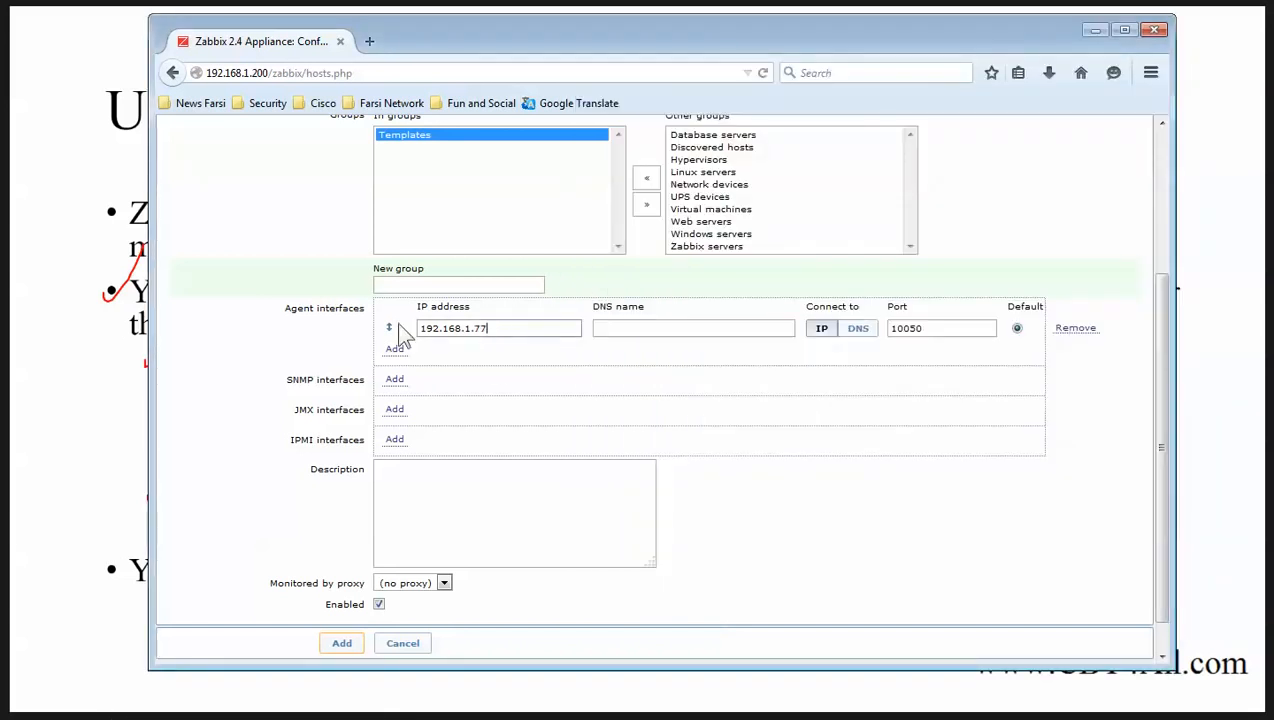
pyautogui.moveTo(284, 307); pyautogui.dragTo(370, 320)
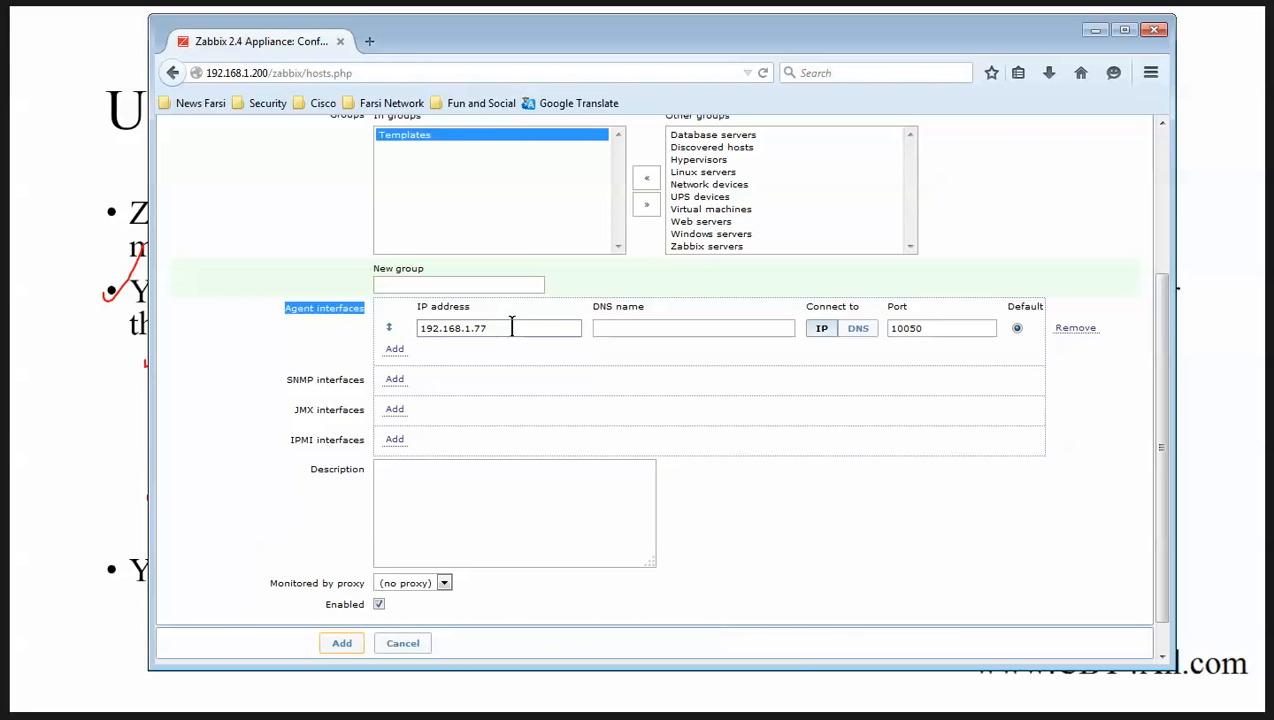
pyautogui.moveTo(511, 326); pyautogui.dragTo(390, 328)
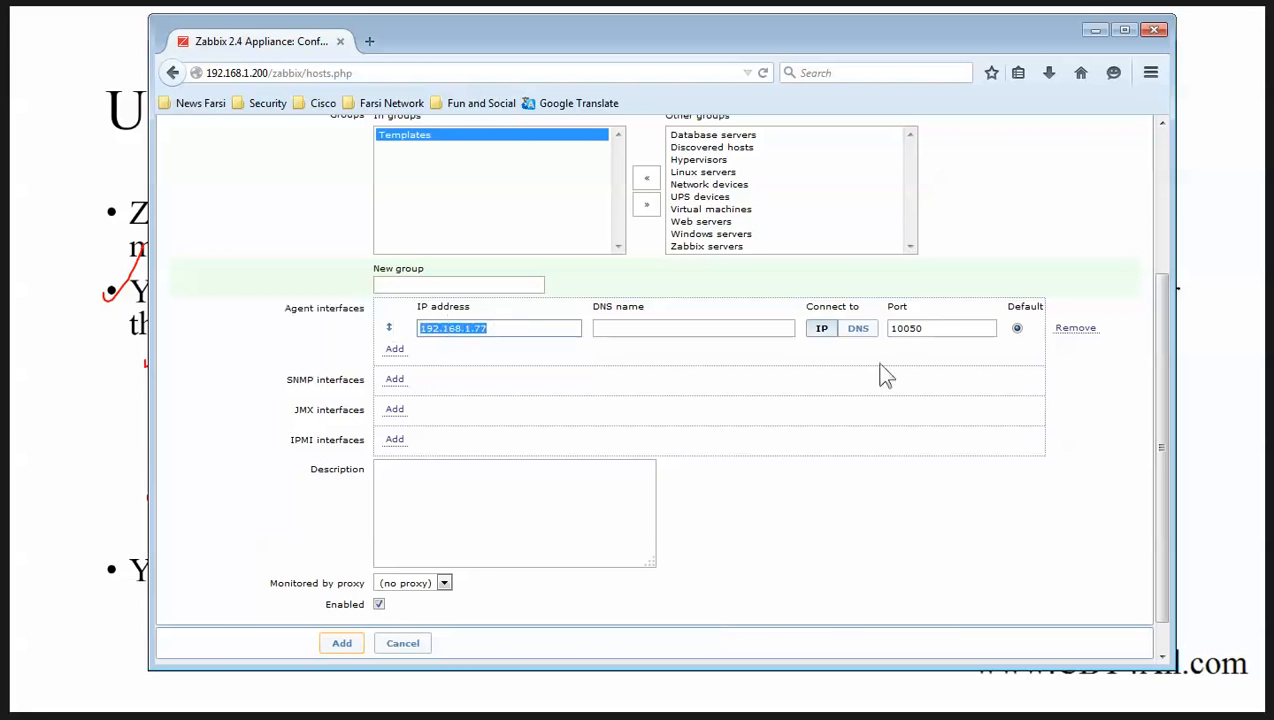
pyautogui.scroll(-1, 650, 450)
pyautogui.scroll(5, 645, 455)
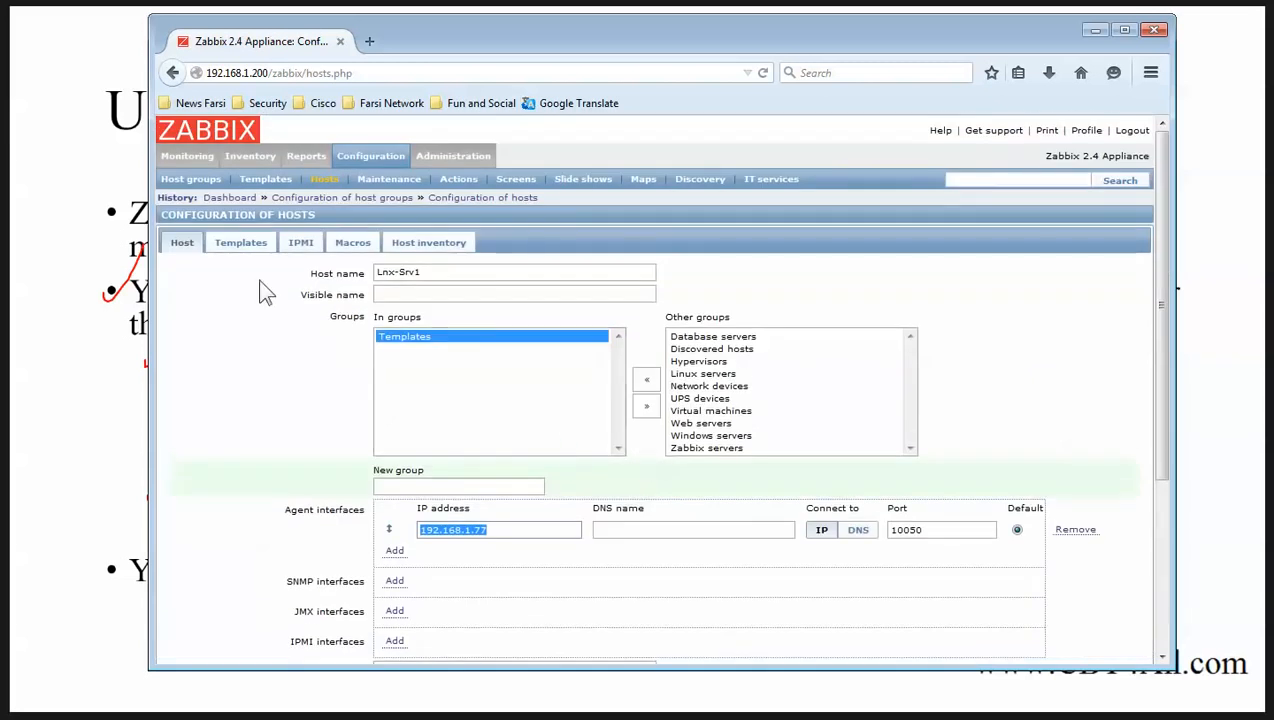
# Pick Template OS Linux from the template list and add it to the host's linked templates.
pyautogui.click(246, 245)
pyautogui.click(692, 331)
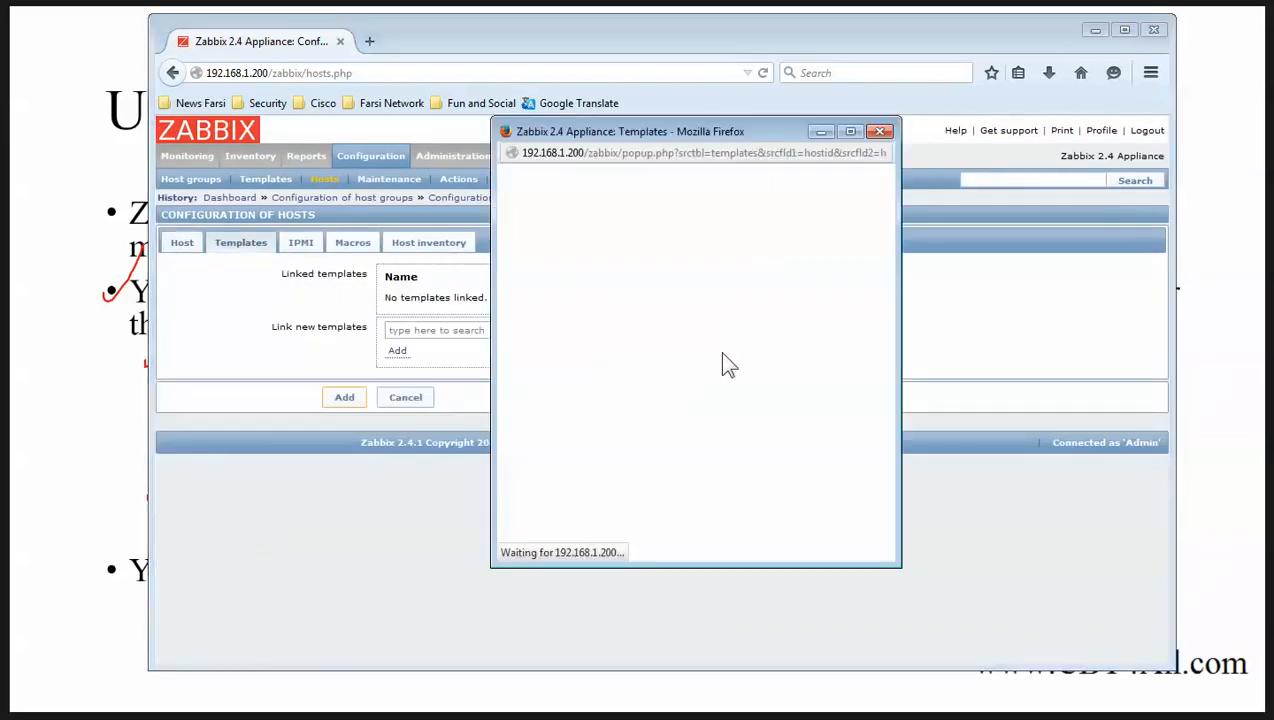
pyautogui.scroll(-5, 753, 360)
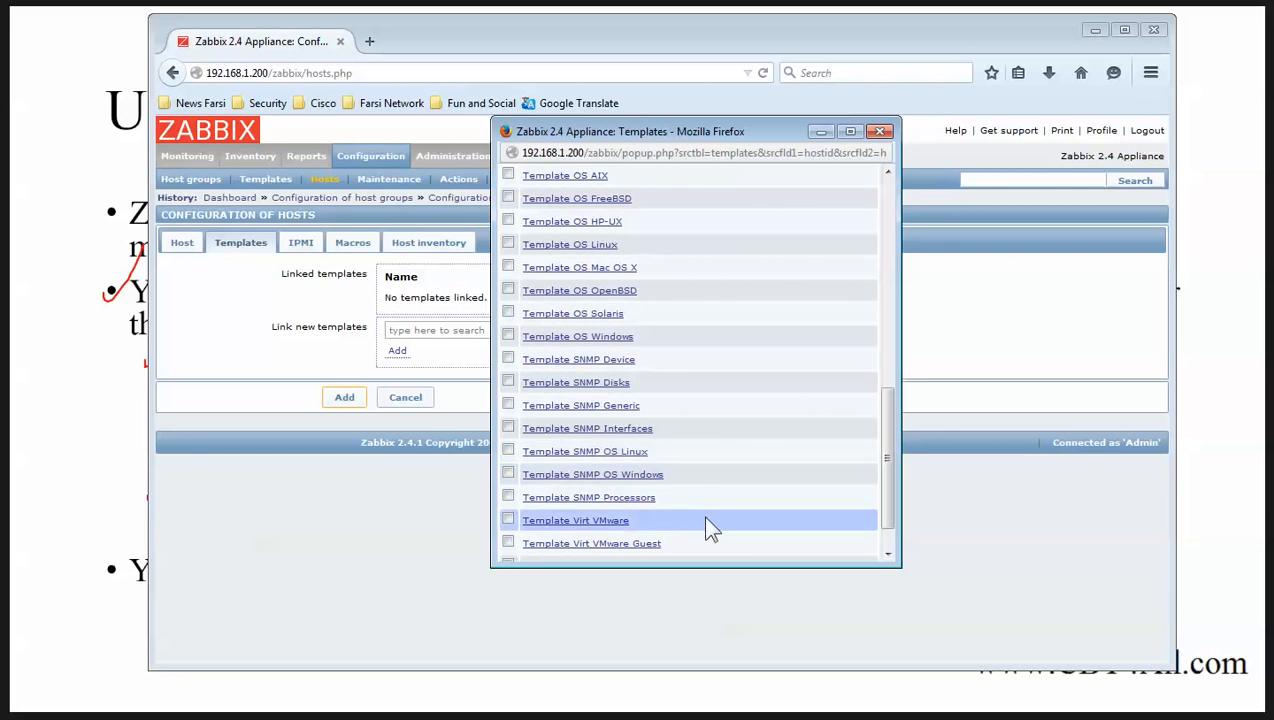
pyautogui.scroll(3, 620, 455)
pyautogui.scroll(-2, 640, 424)
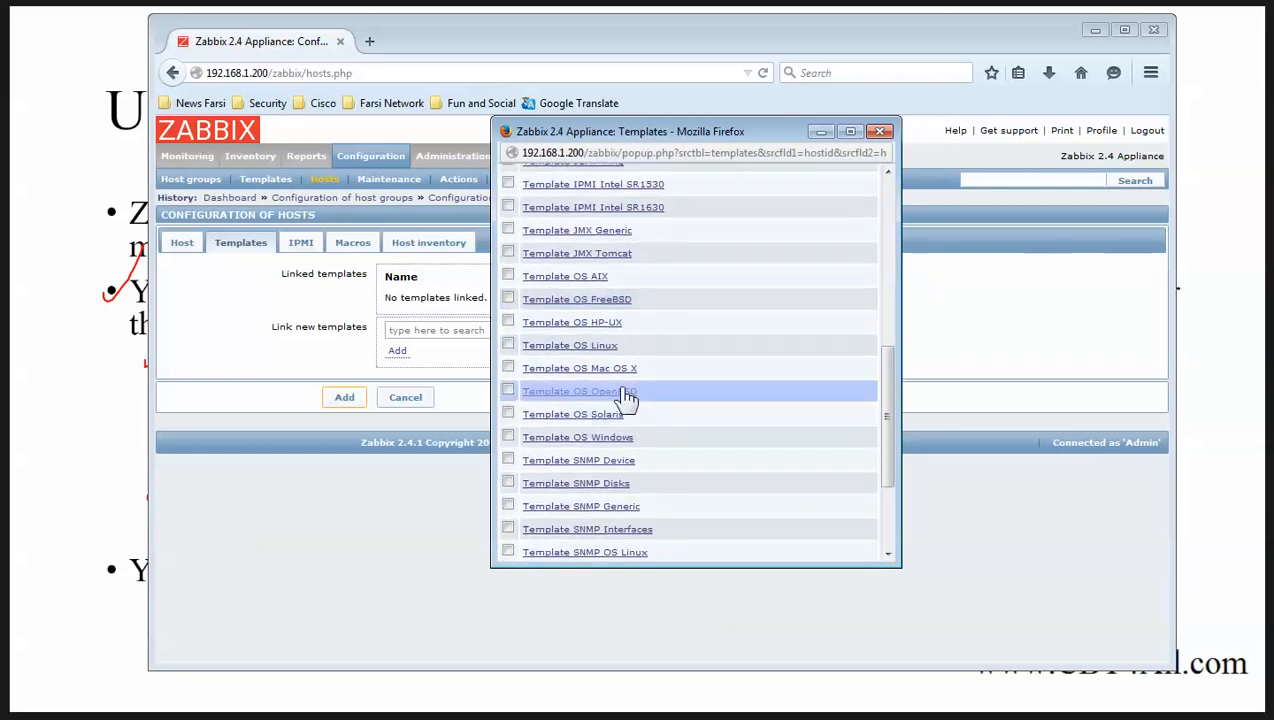
pyautogui.click(507, 345)
pyautogui.moveTo(590, 128); pyautogui.dragTo(400, 55)
pyautogui.moveTo(712, 500); pyautogui.dragTo(888, 642)
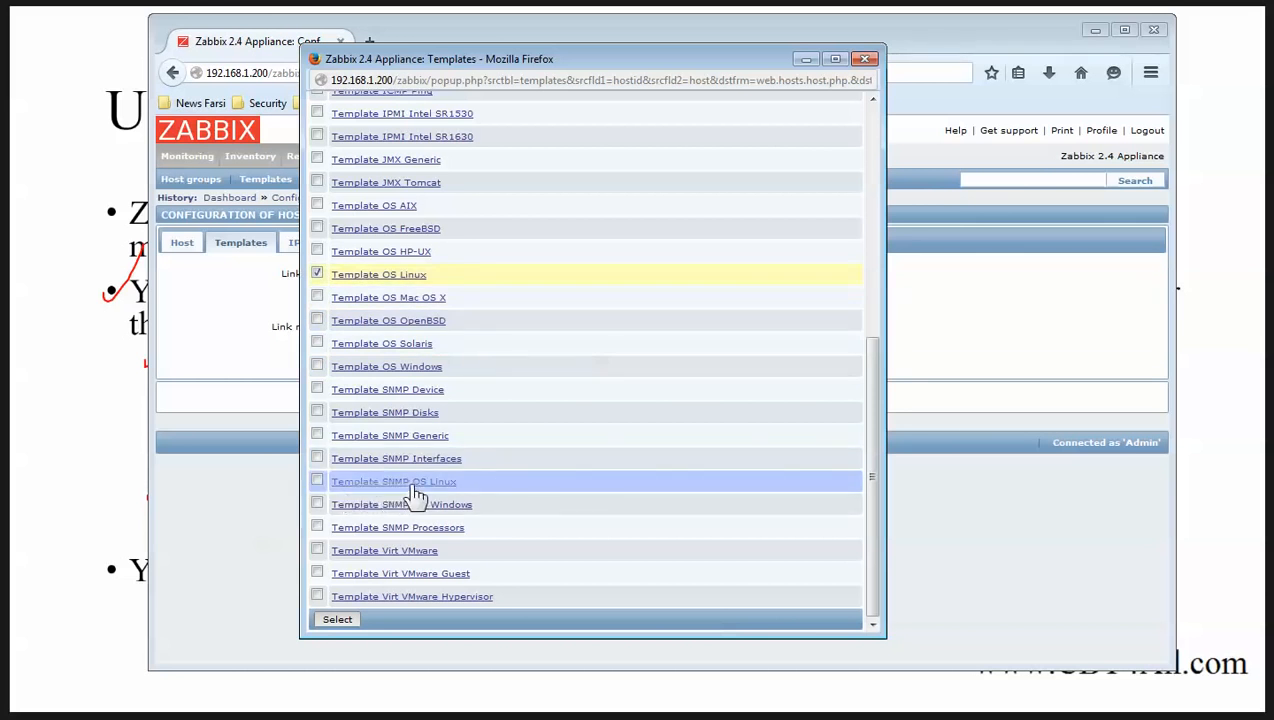
pyautogui.moveTo(482, 494); pyautogui.dragTo(325, 479)
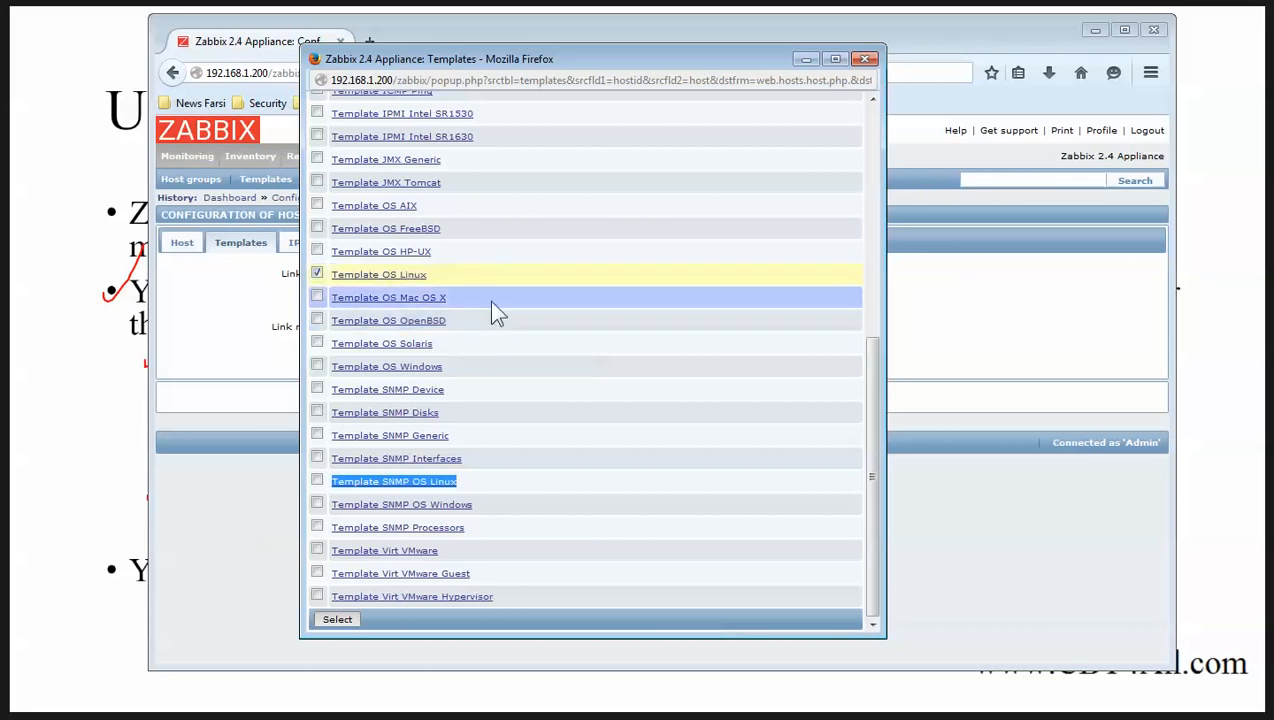
pyautogui.click(337, 619)
pyautogui.click(392, 351)
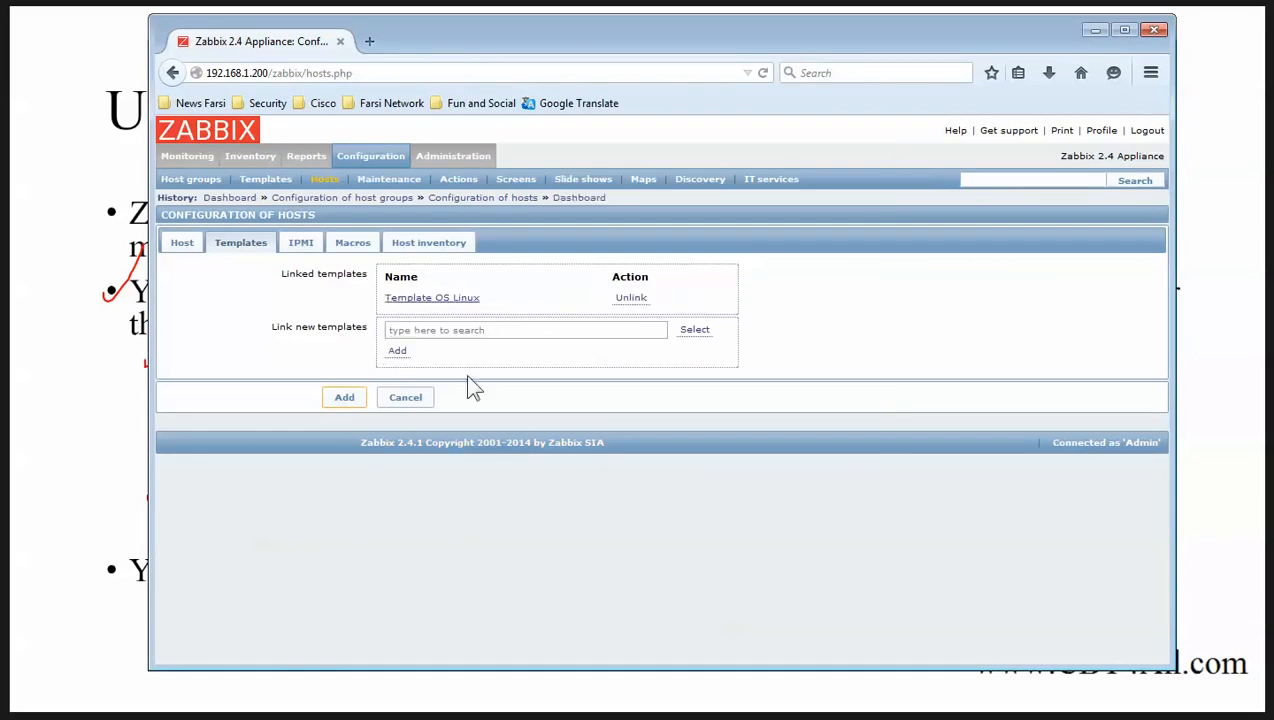
# Save Lnx-Srv1 and set its Mounted filesystem discovery interval to 60 seconds.
pyautogui.click(343, 399)
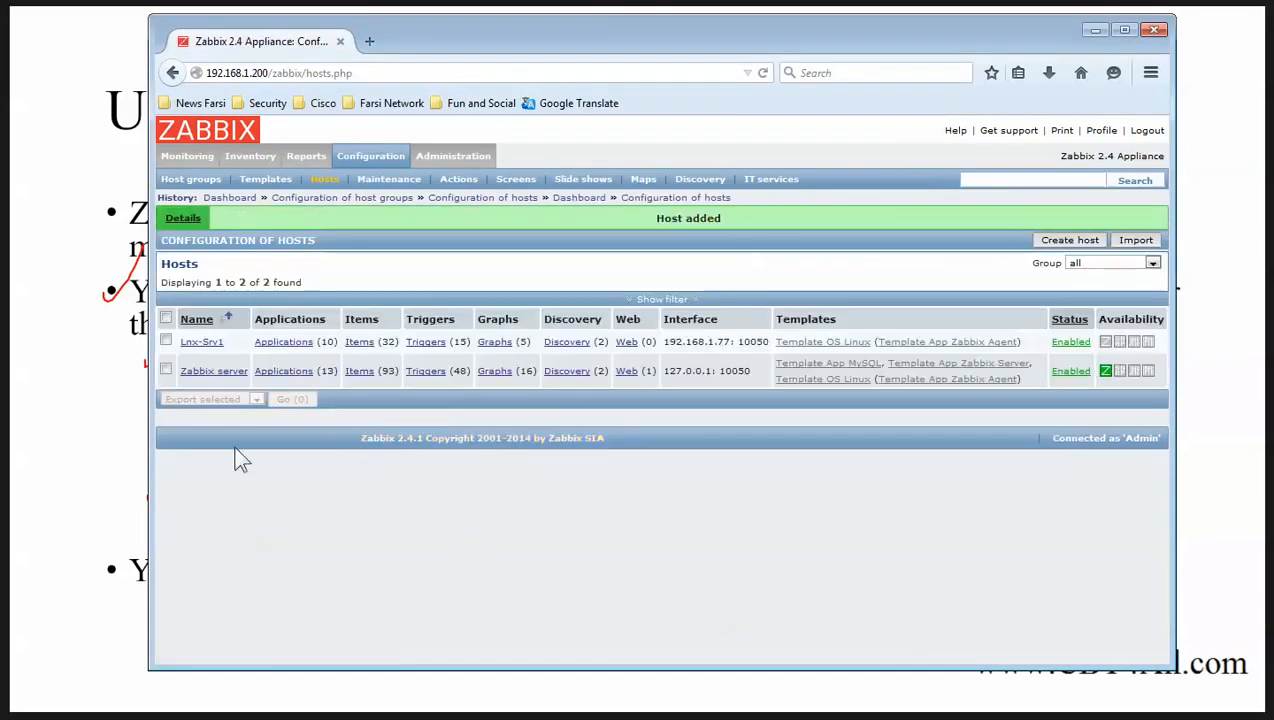
pyautogui.click(580, 350)
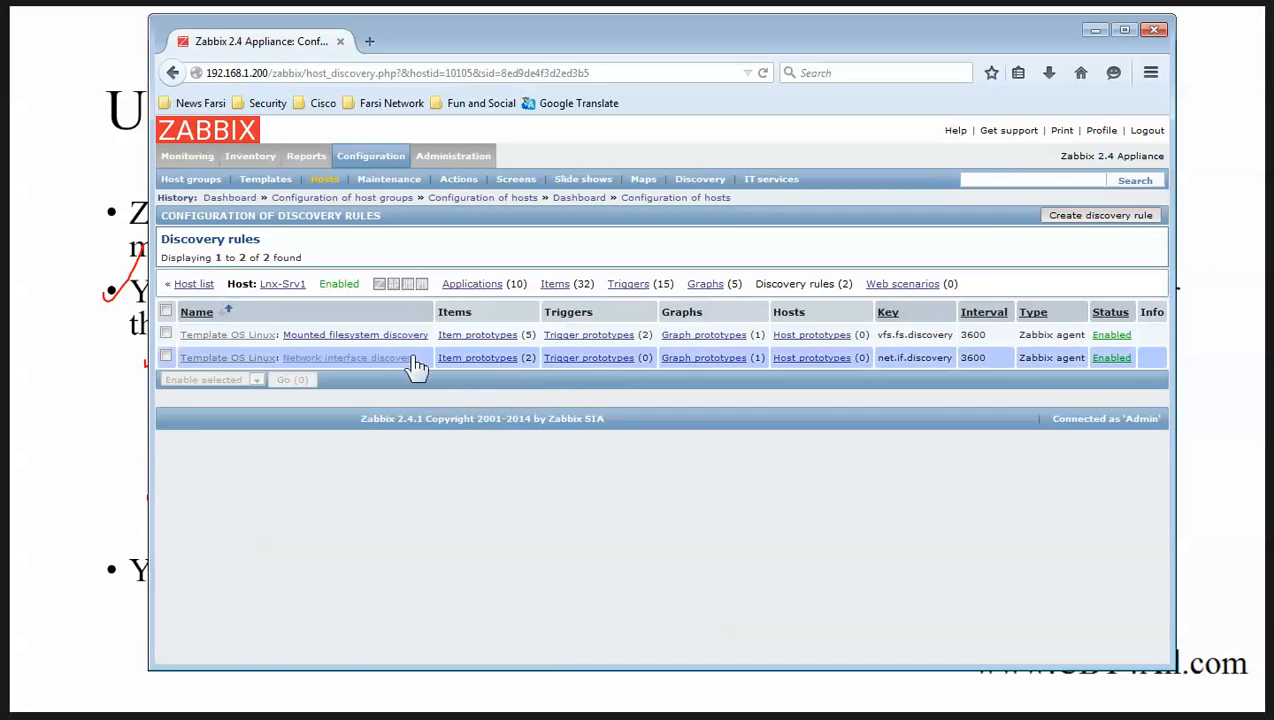
pyautogui.click(405, 335)
pyautogui.scroll(-2, 413, 343)
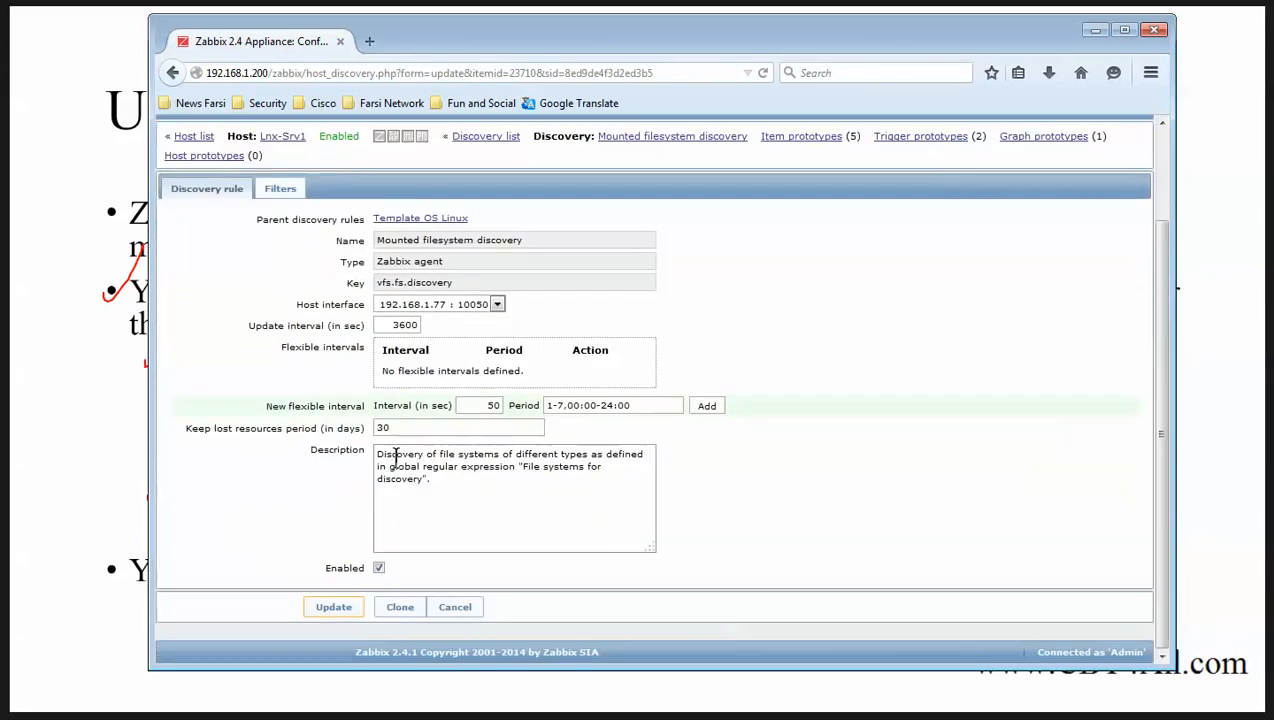
pyautogui.doubleClick(405, 325)
pyautogui.write('60')
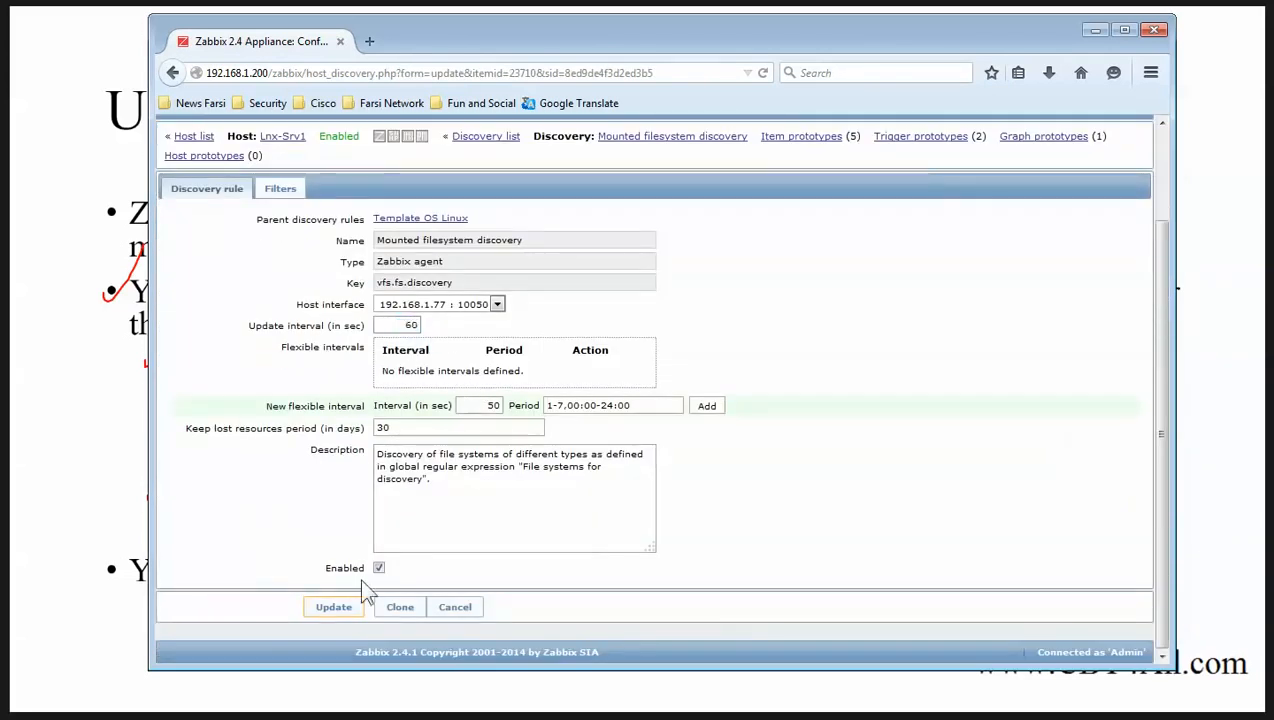
pyautogui.click(328, 608)
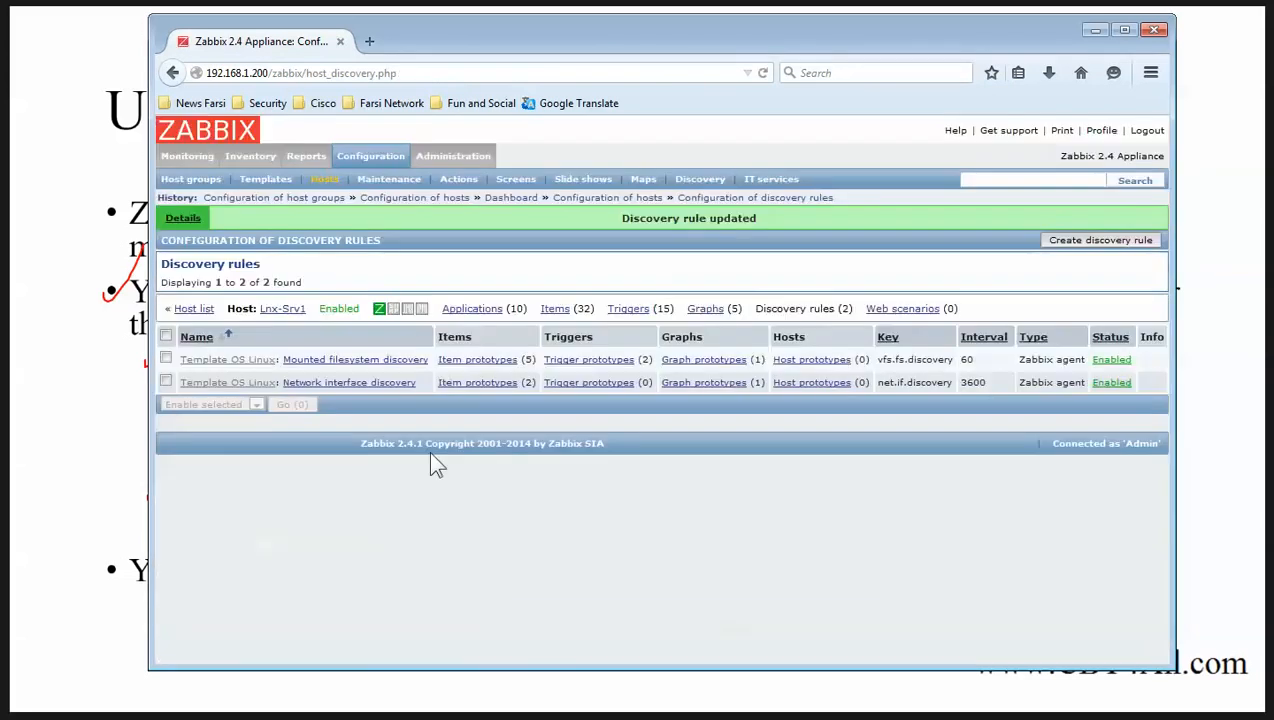
# Change the Network interface discovery rule's update interval to 60 seconds.
pyautogui.click(482, 386)
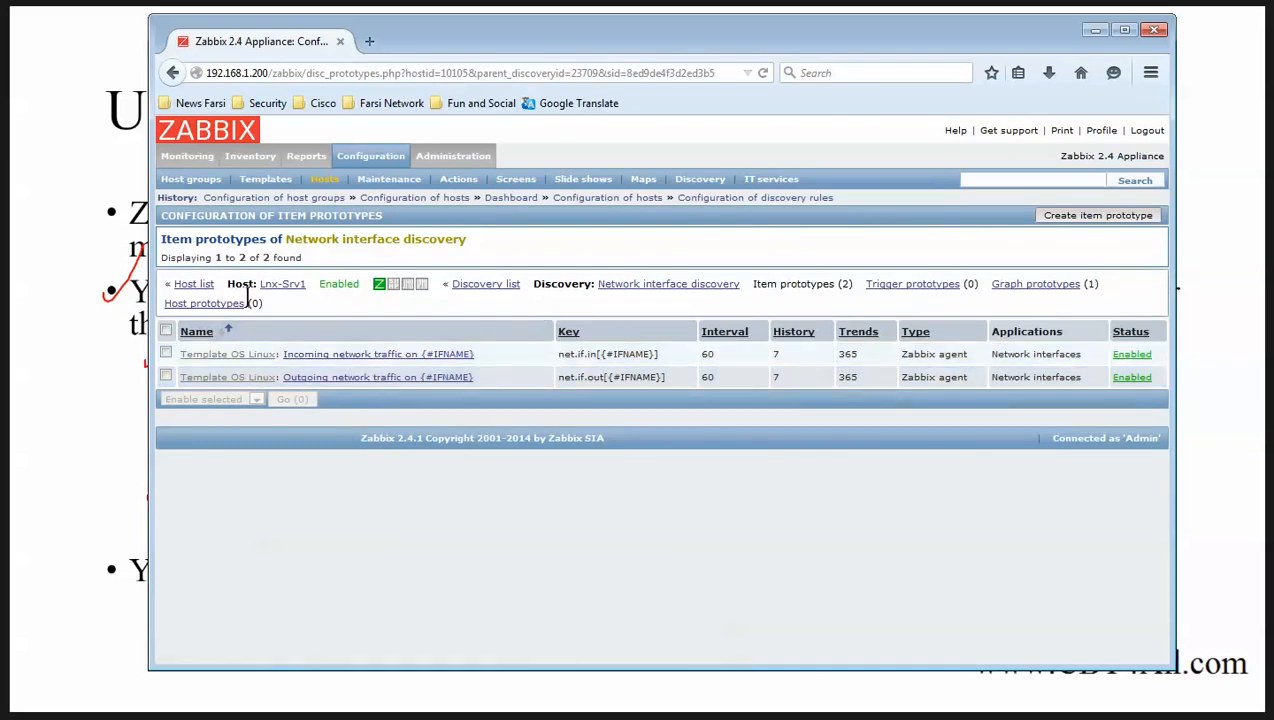
pyautogui.click(497, 290)
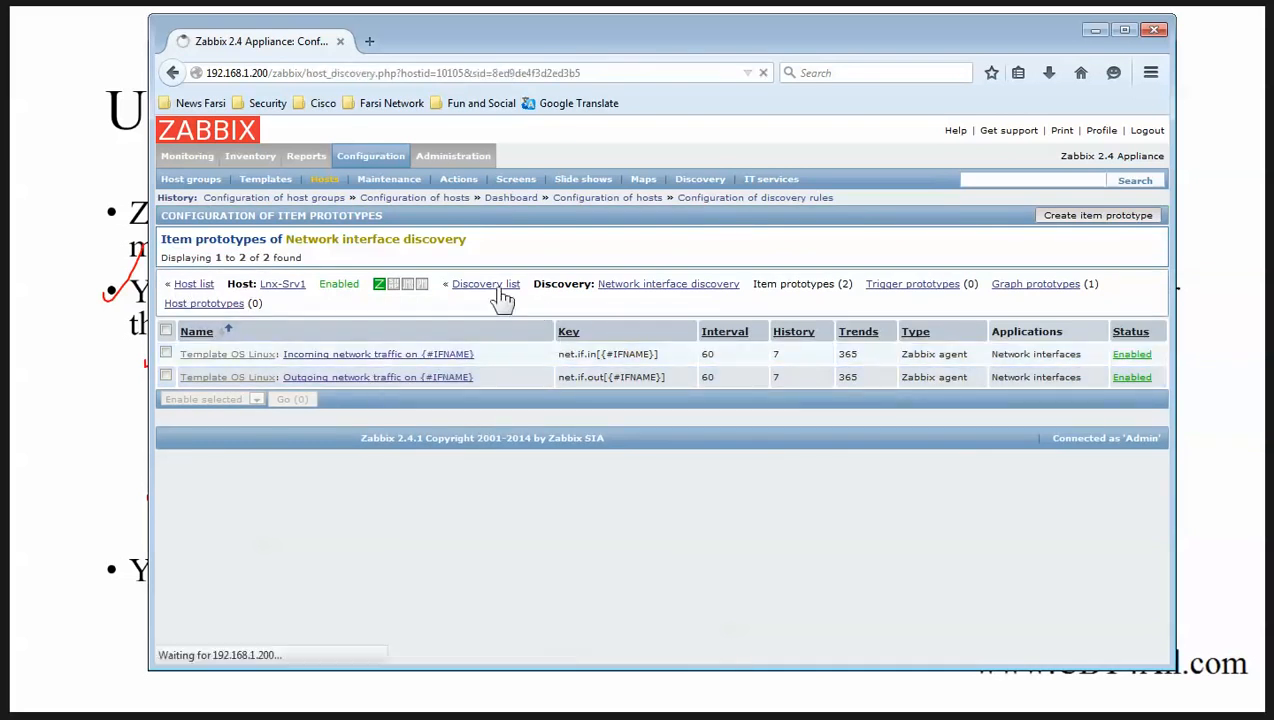
pyautogui.click(407, 366)
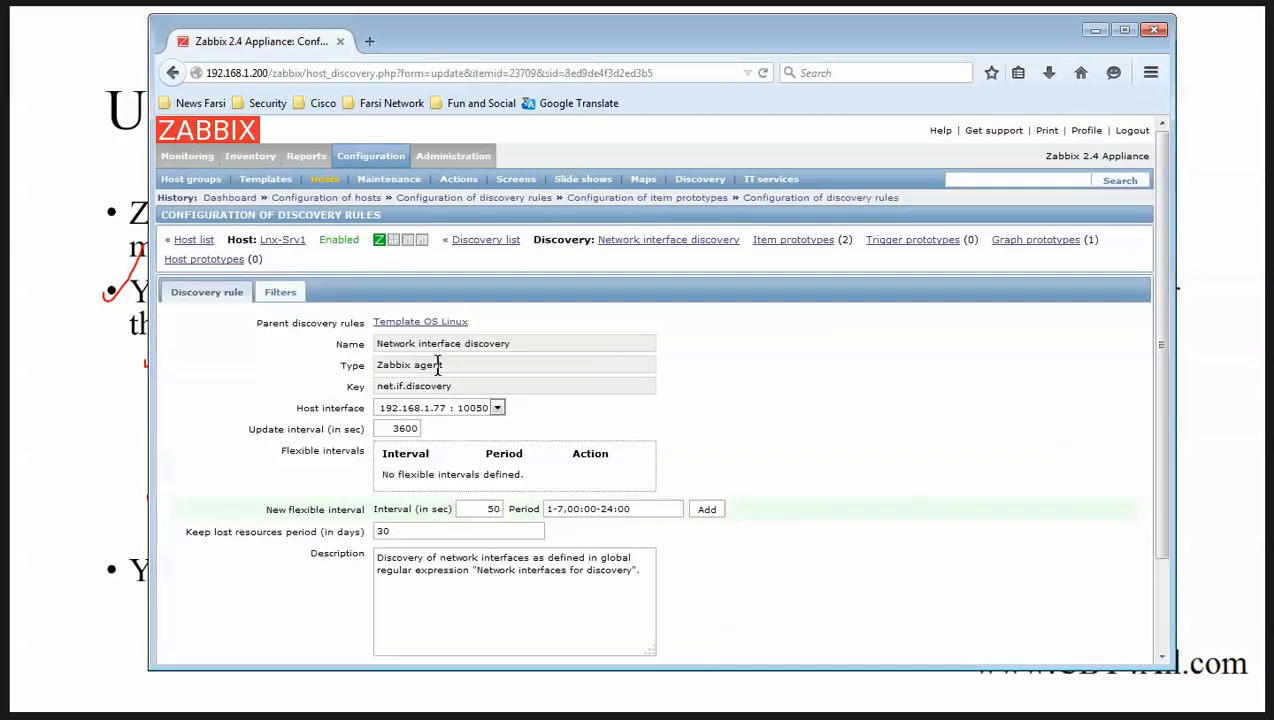
pyautogui.click(411, 426)
pyautogui.write('0')
pyautogui.doubleClick(411, 427)
pyautogui.write('60')
pyautogui.scroll(-3, 572, 464)
pyautogui.click(327, 612)
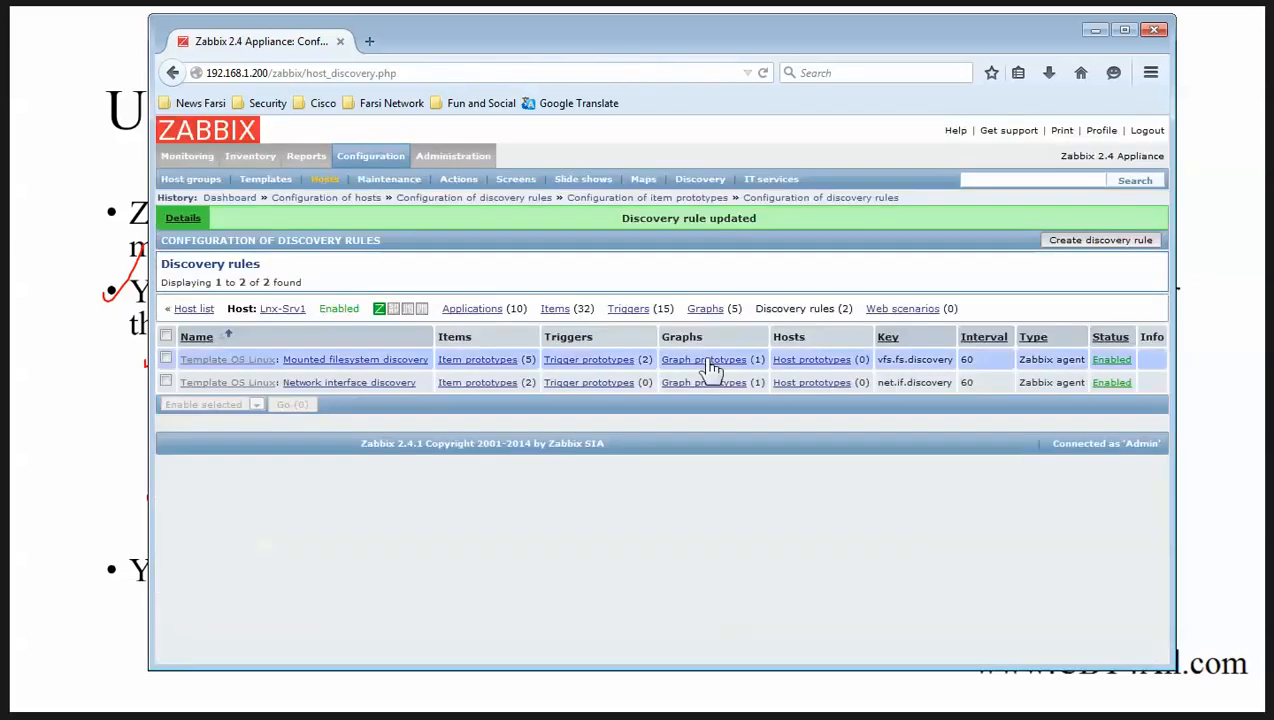
# Review the host's monitored items and return to the host list.
pyautogui.click(553, 309)
pyautogui.scroll(-7, 560, 432)
pyautogui.scroll(2, 530, 425)
pyautogui.scroll(5, 531, 432)
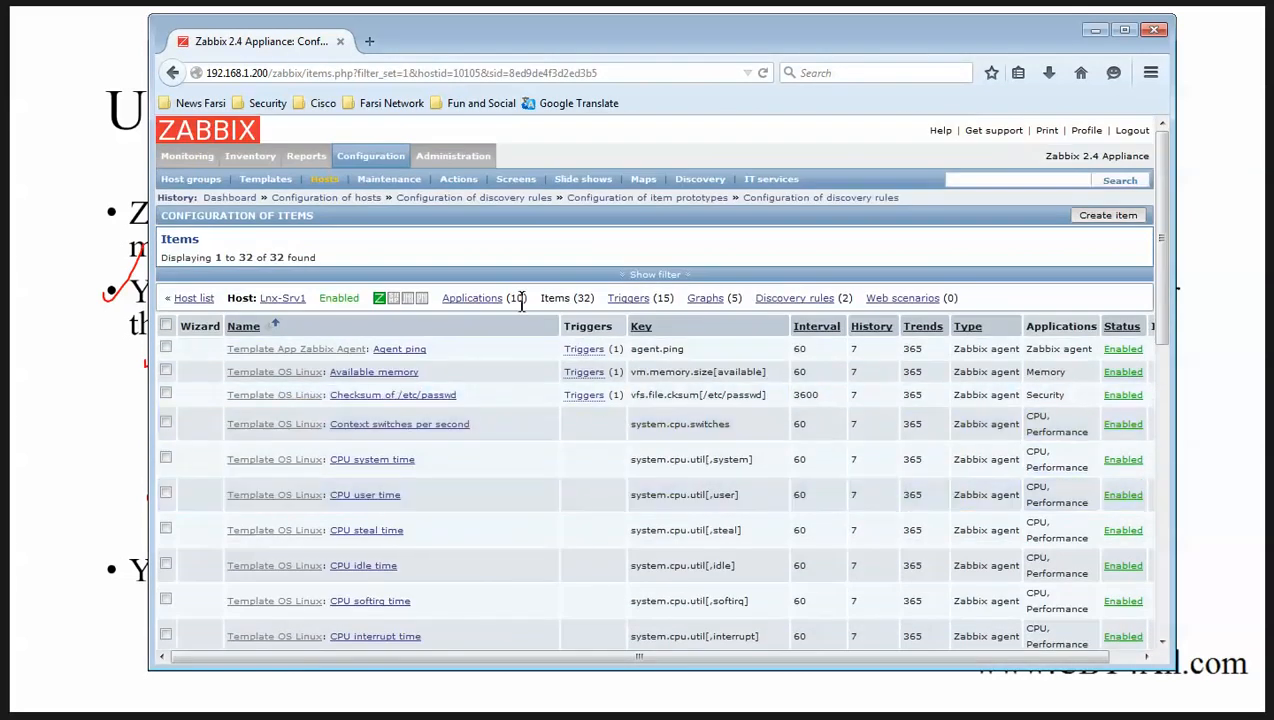
pyautogui.click(200, 298)
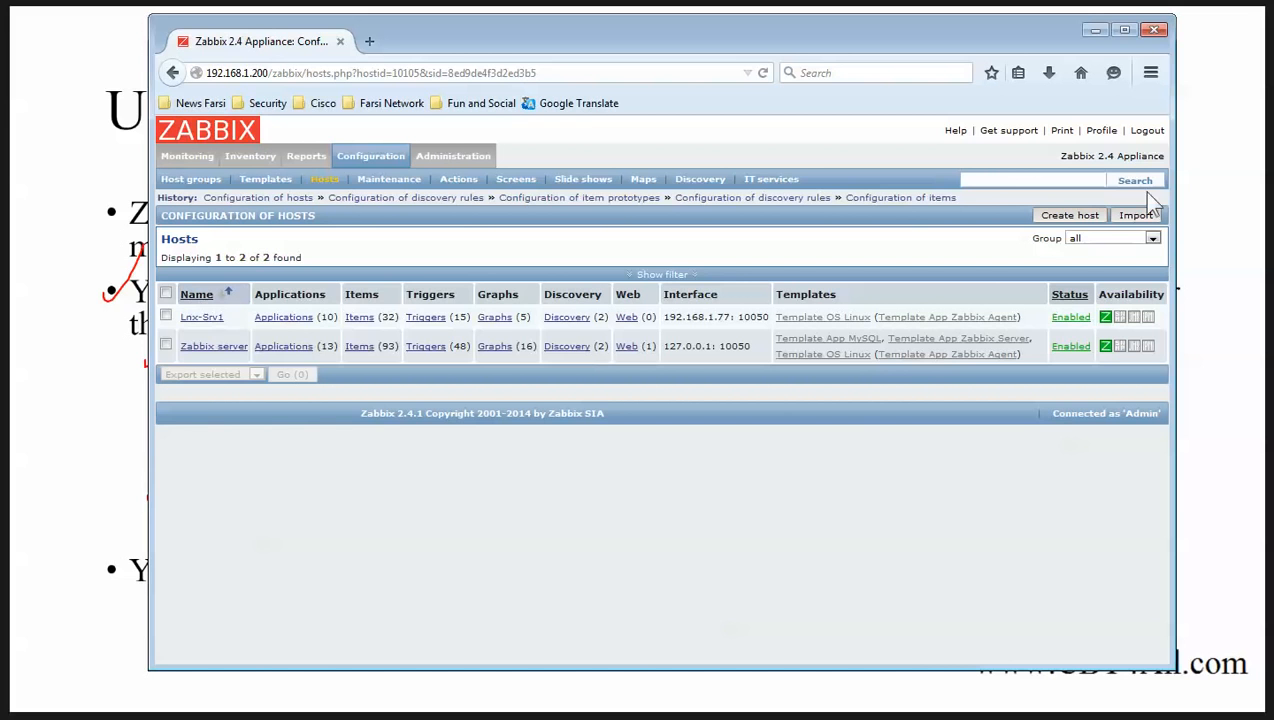
pyautogui.click(1093, 31)
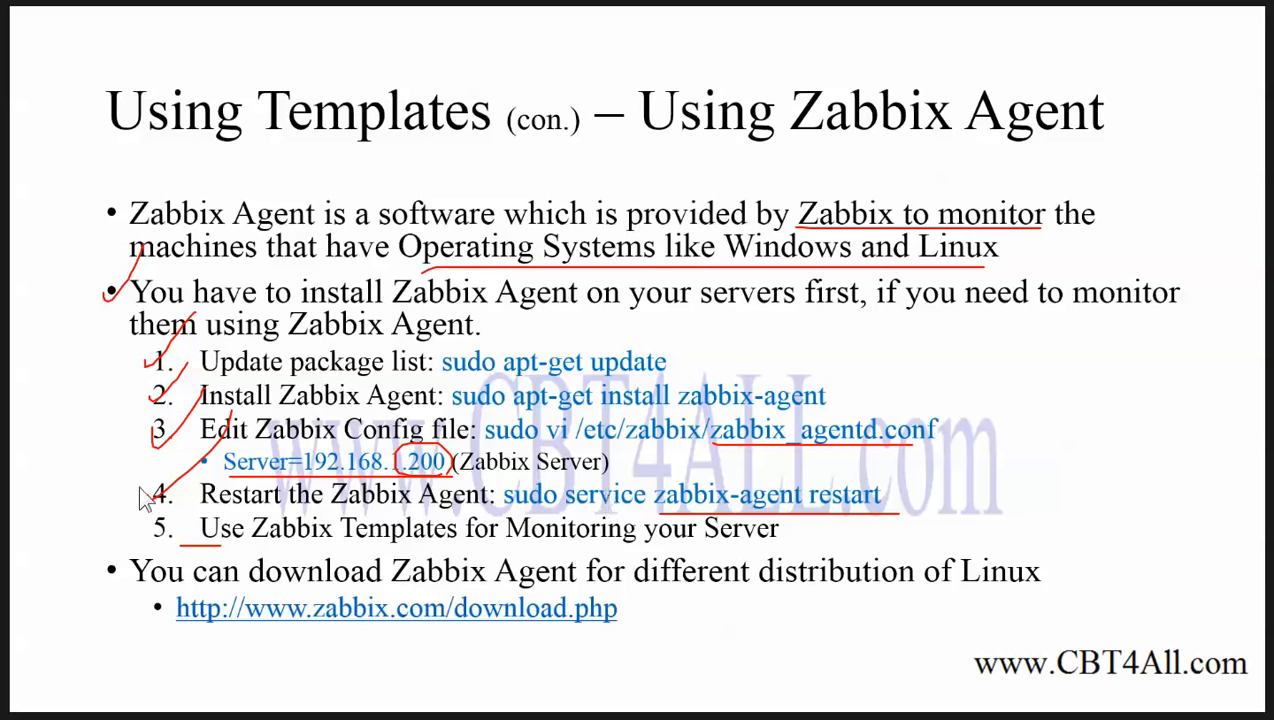
pyautogui.hotkey('alt', 'Tab')
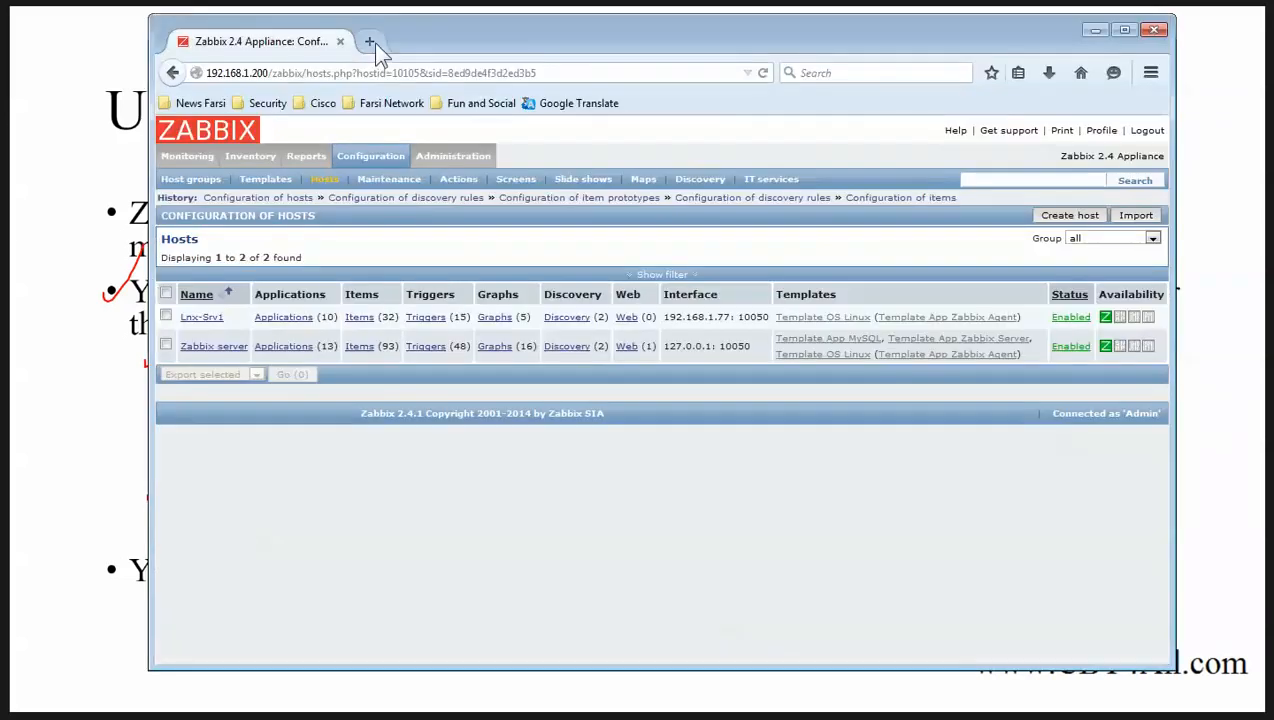
# Load zabbix.com in a new tab and go to its Download page.
pyautogui.click(373, 42)
pyautogui.write('zabbix')
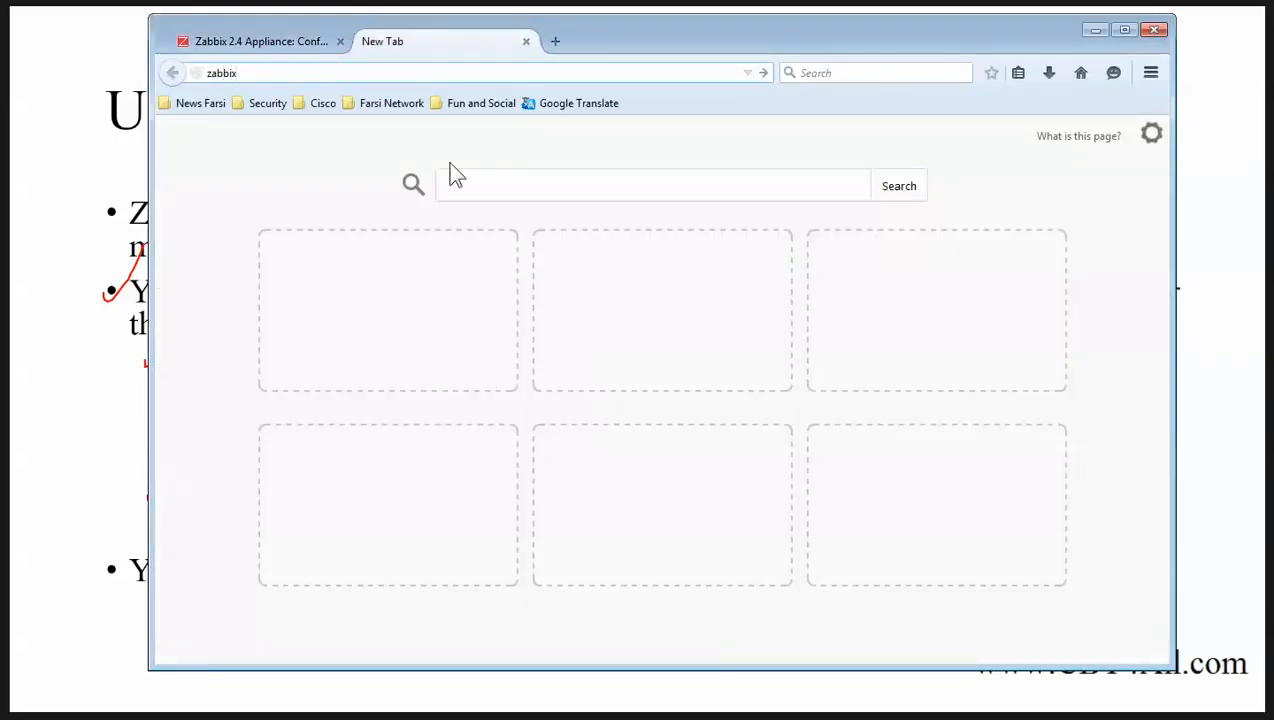
pyautogui.write('.co')
pyautogui.press('Return')
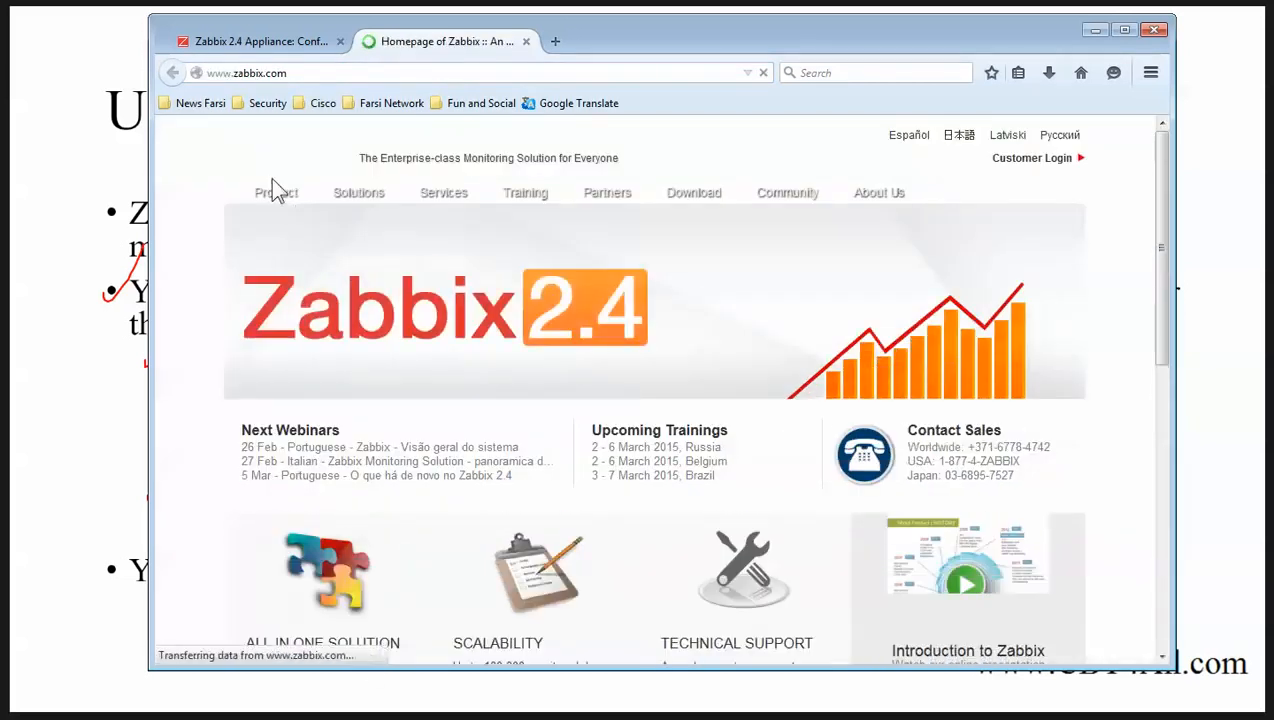
pyautogui.moveTo(276, 193)
pyautogui.click(281, 396)
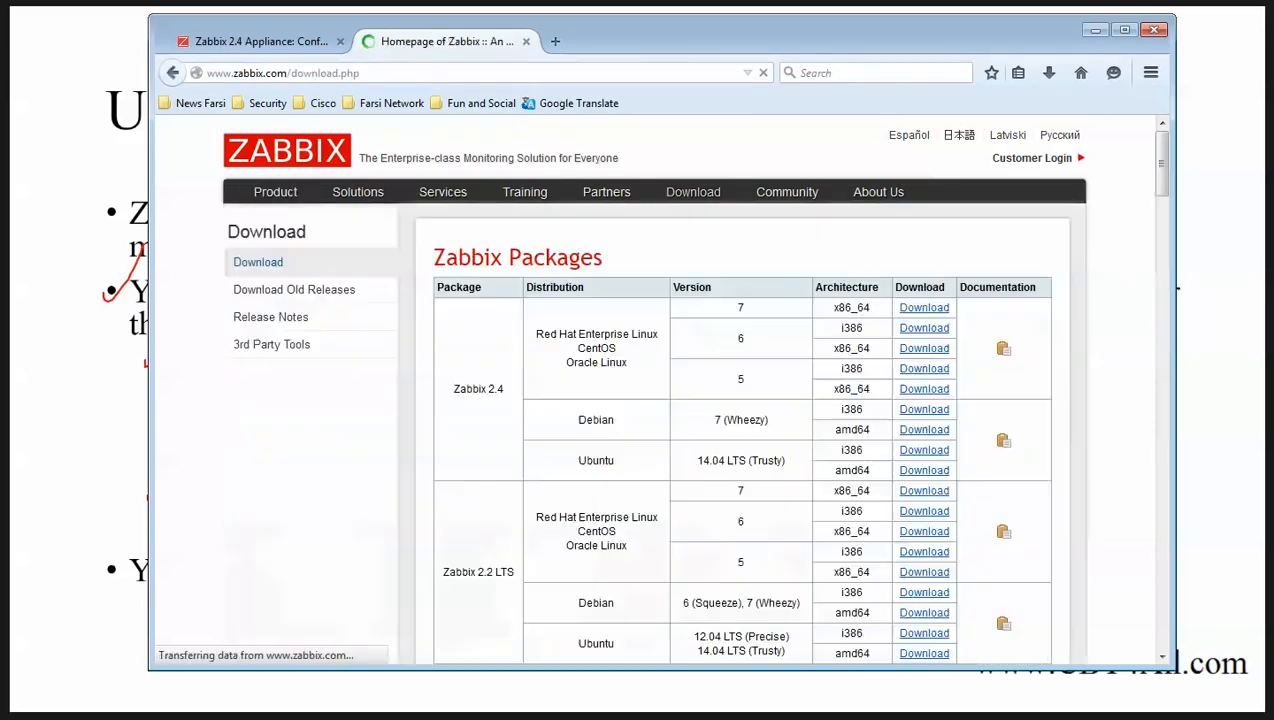
# Find the pre-compiled agents section and the Zabbix 2.4 Windows (All) row.
pyautogui.moveTo(1160, 172); pyautogui.dragTo(1183, 340)
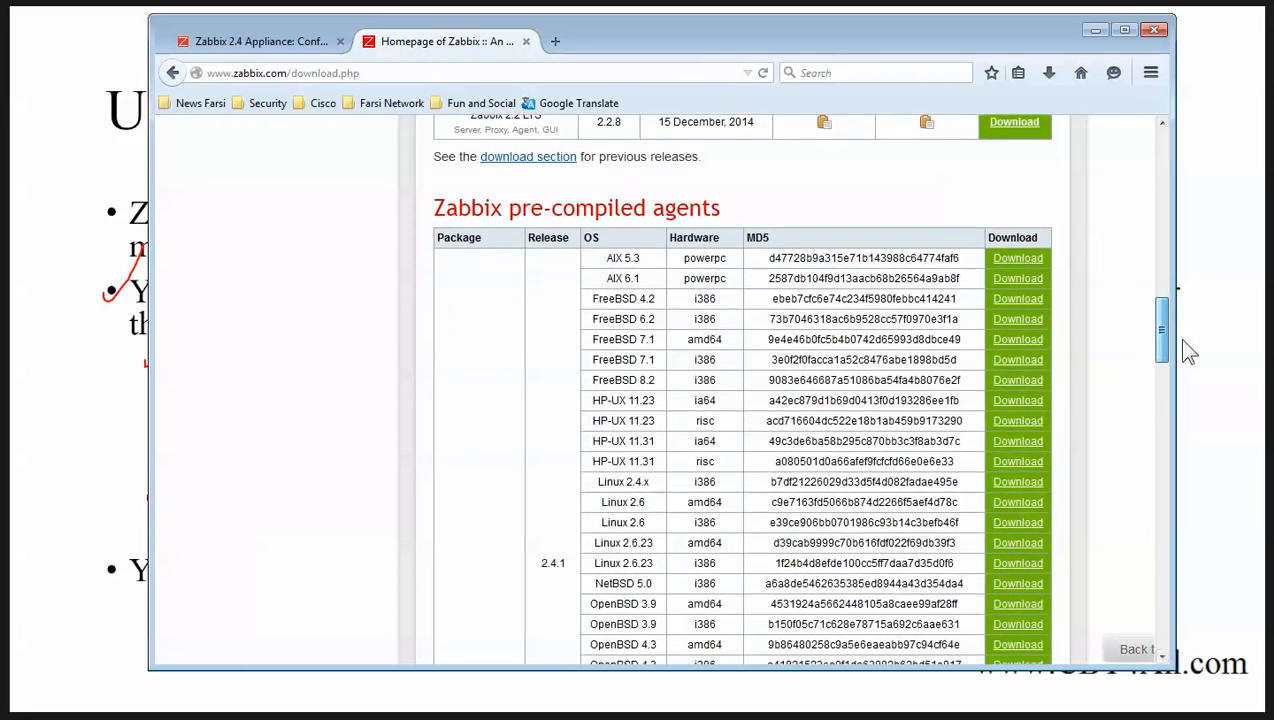
pyautogui.moveTo(434, 209); pyautogui.dragTo(716, 210)
pyautogui.scroll(-3, 734, 364)
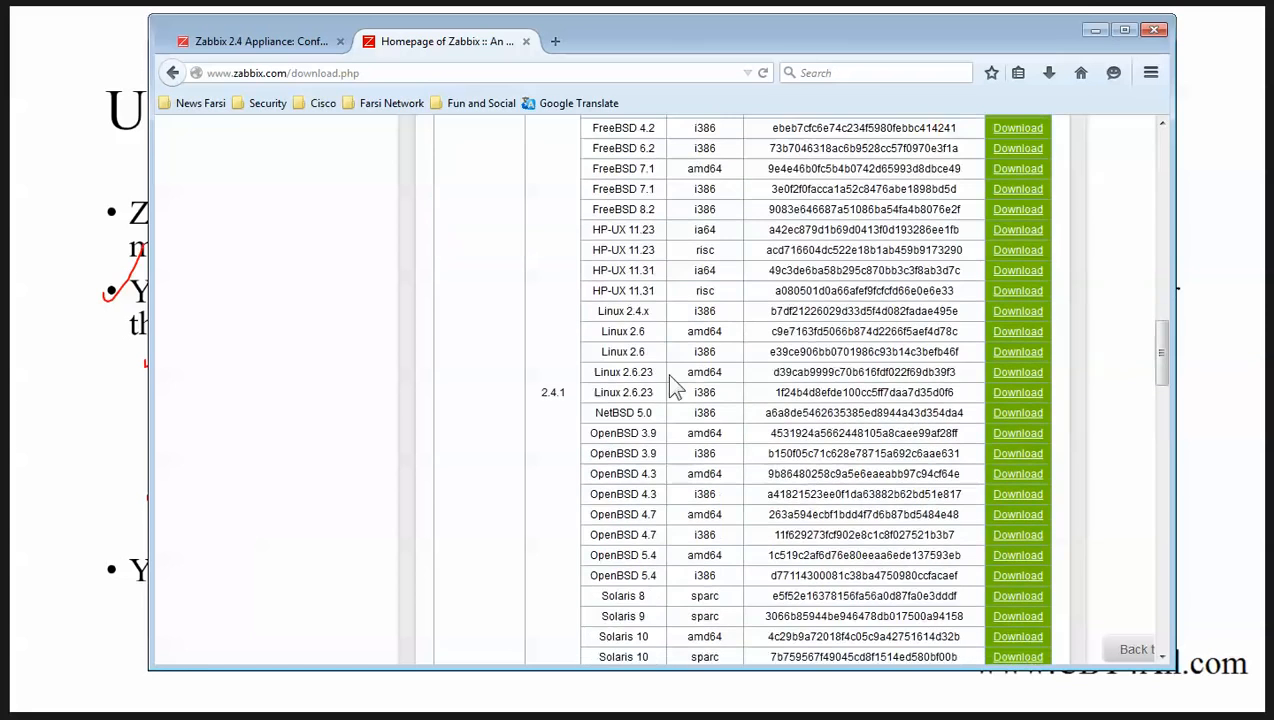
pyautogui.scroll(-3, 677, 381)
pyautogui.scroll(6, 650, 410)
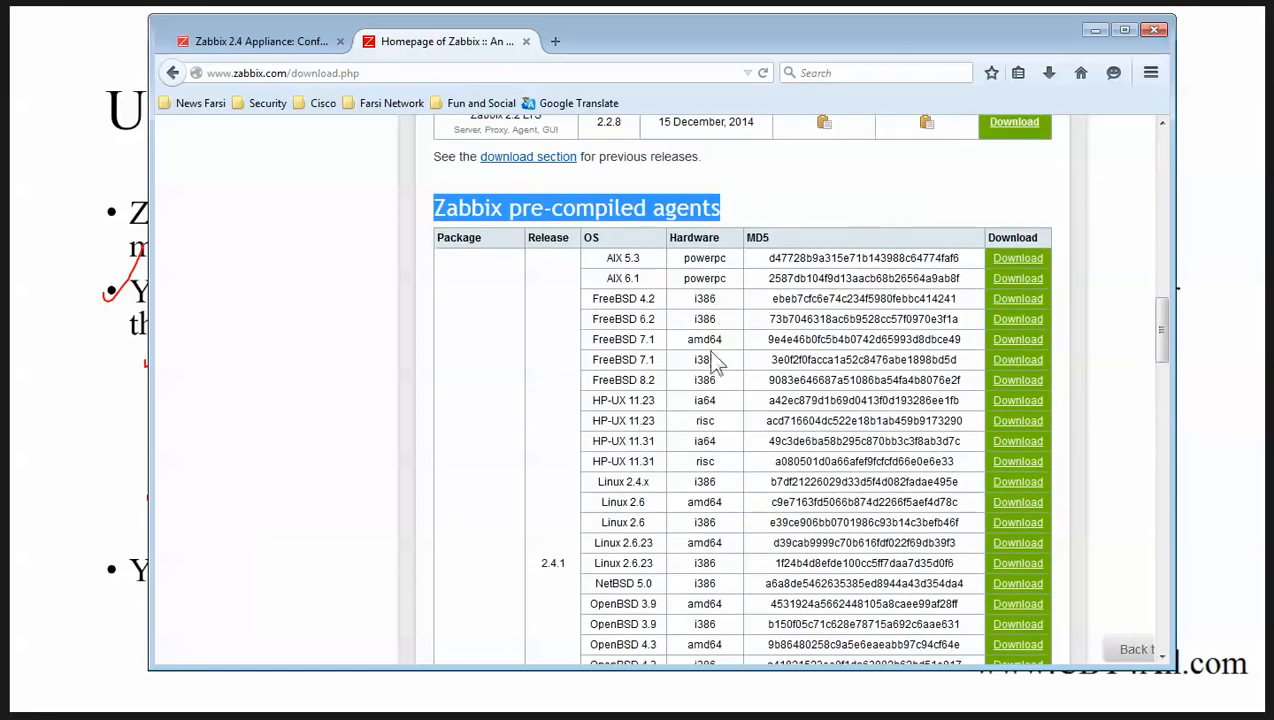
pyautogui.scroll(-6, 684, 455)
pyautogui.scroll(-1, 684, 450)
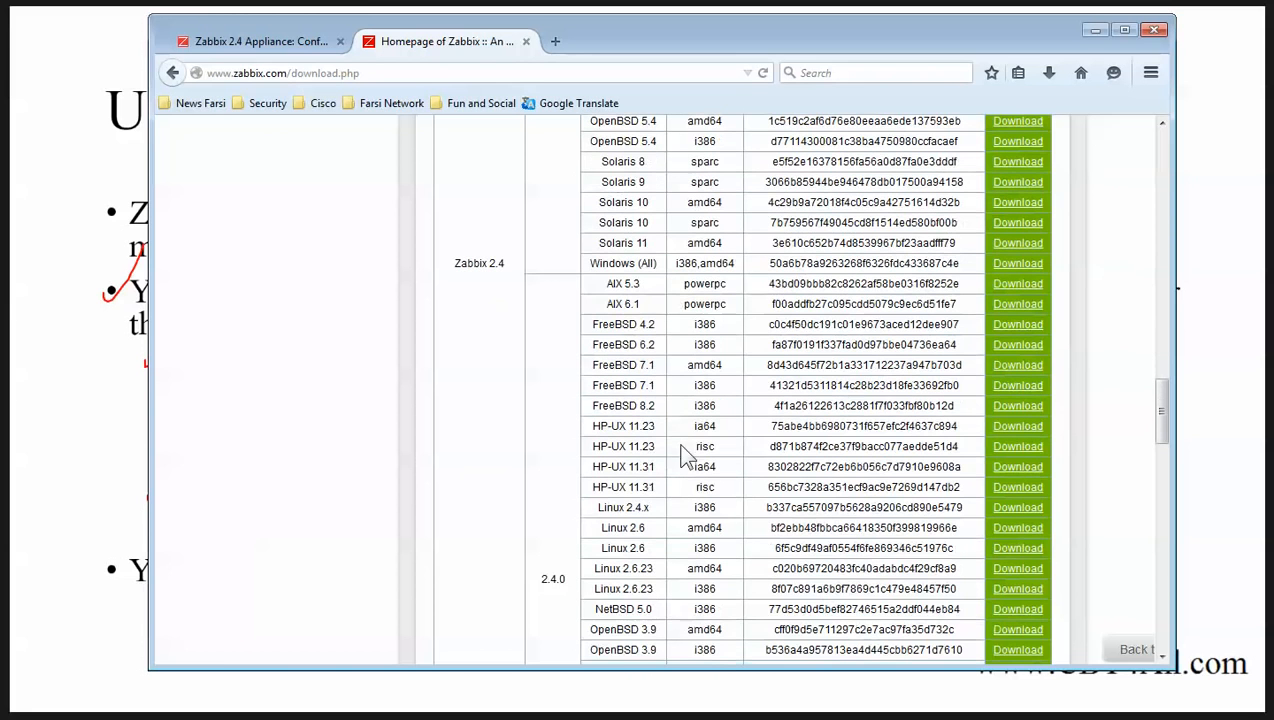
pyautogui.moveTo(592, 262); pyautogui.dragTo(953, 257)
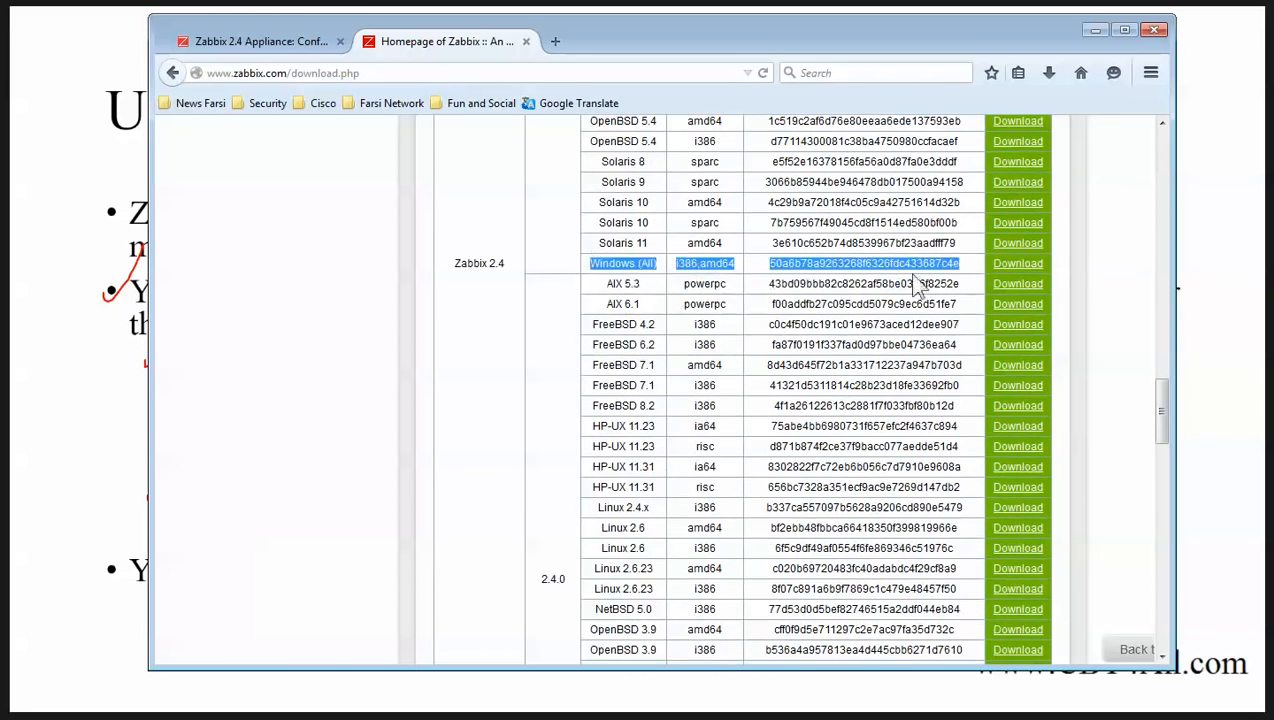
# Advance to the Windows agent install slide, ink-mark Windows 2012 Server and step 1, then go to WinServer1.
pyautogui.click(1095, 26)
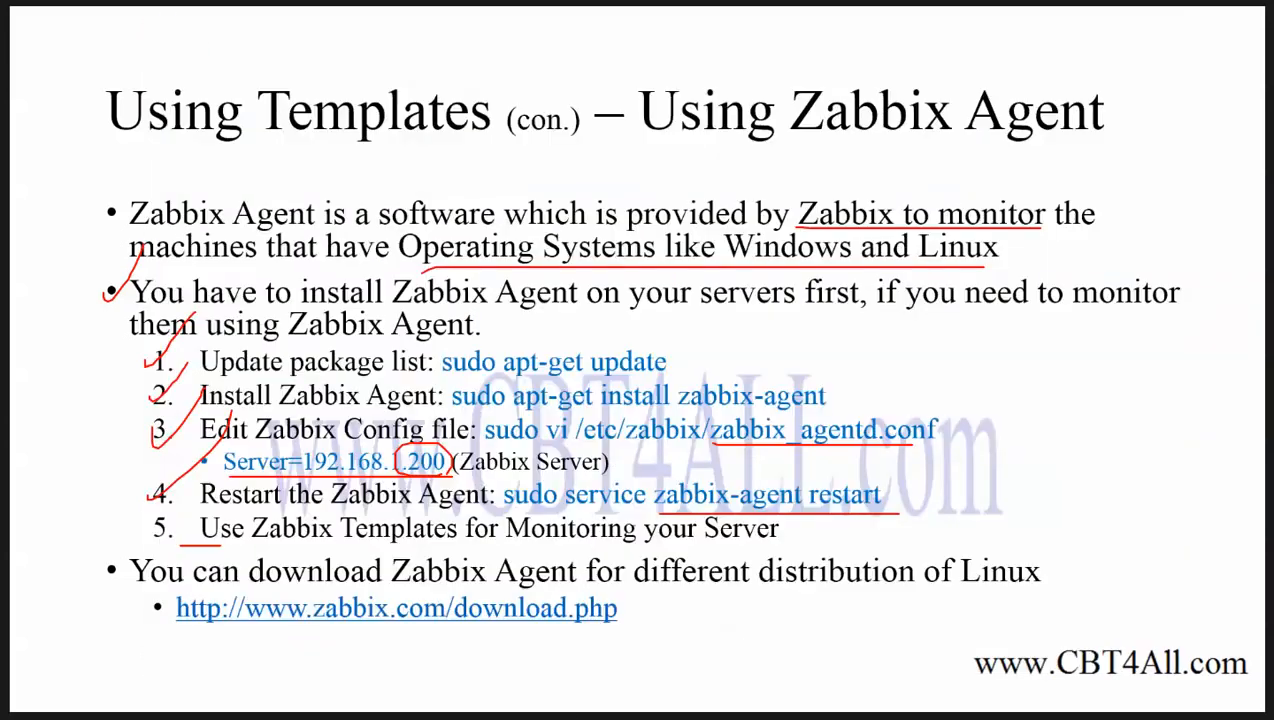
pyautogui.press('Right')
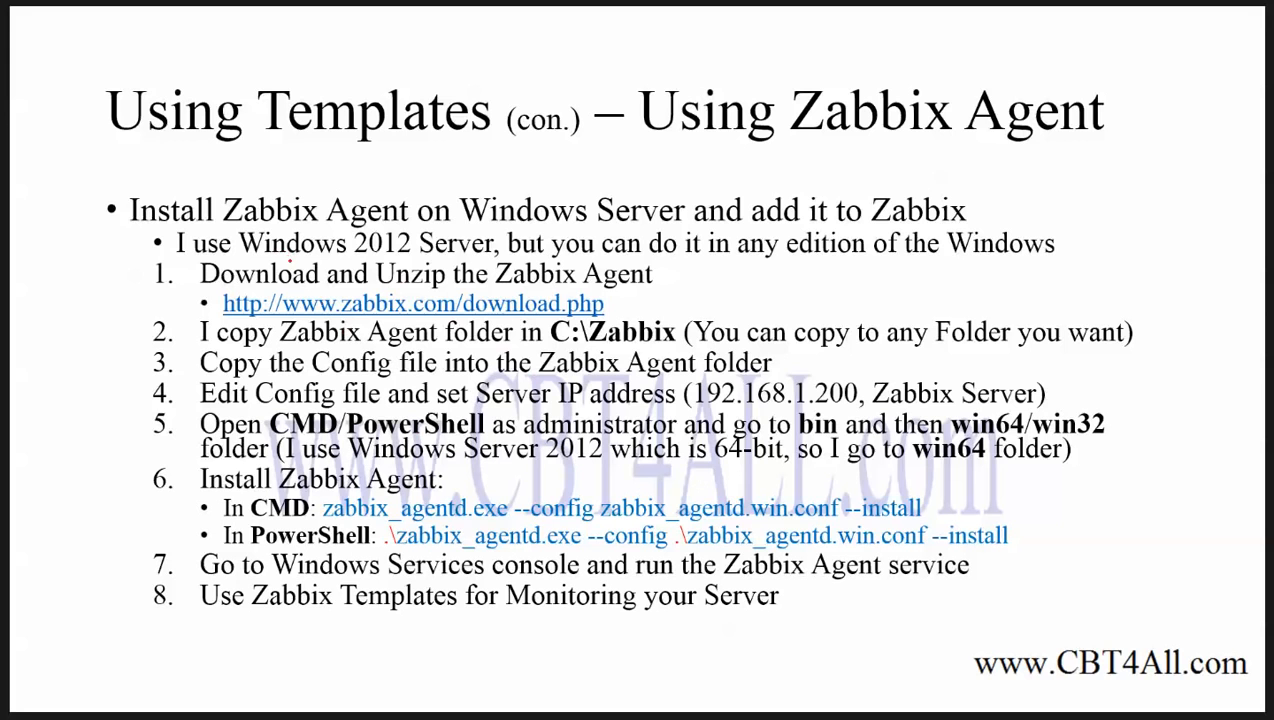
pyautogui.moveTo(300, 260); pyautogui.dragTo(480, 260)
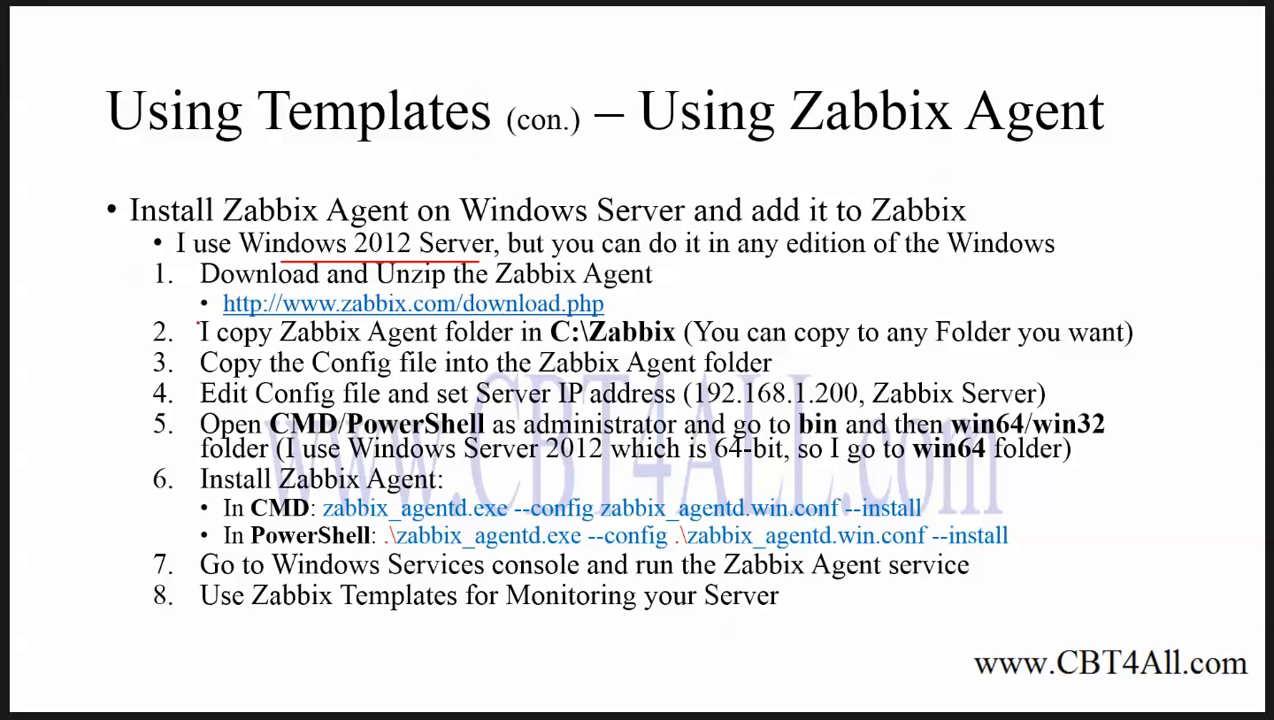
pyautogui.moveTo(157, 283); pyautogui.dragTo(208, 248)
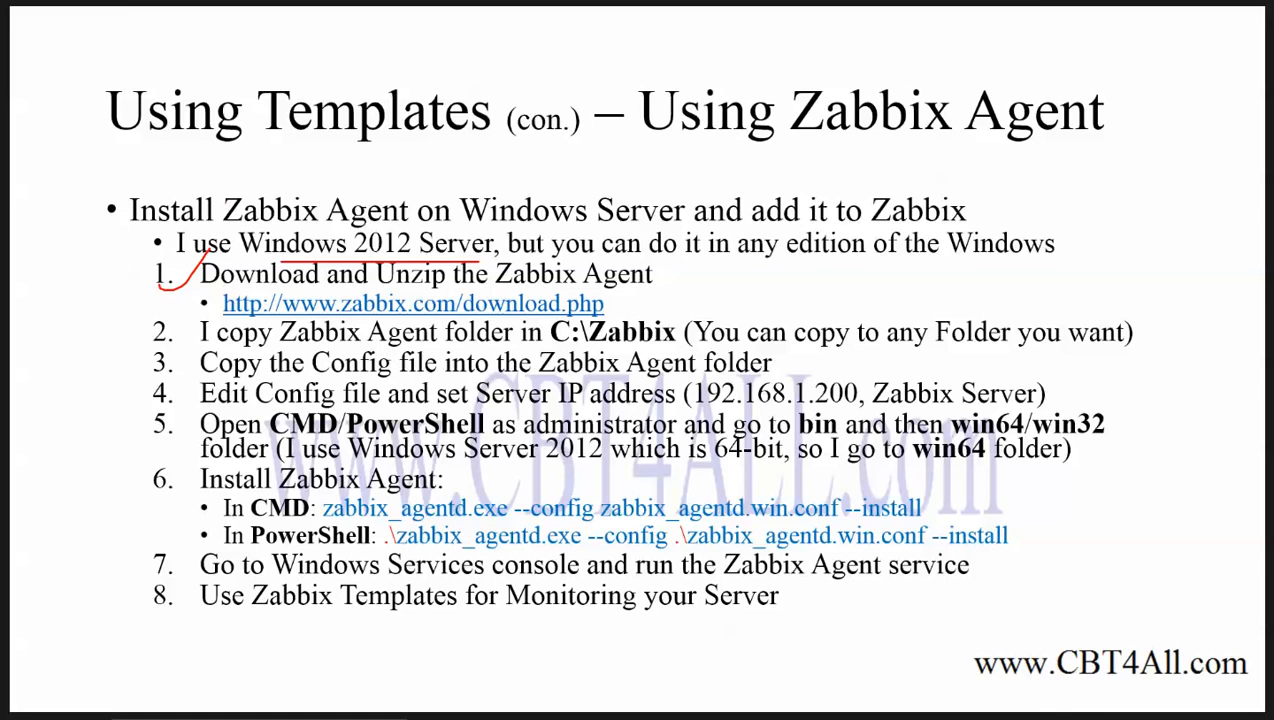
pyautogui.hotkey('alt', 'Tab')
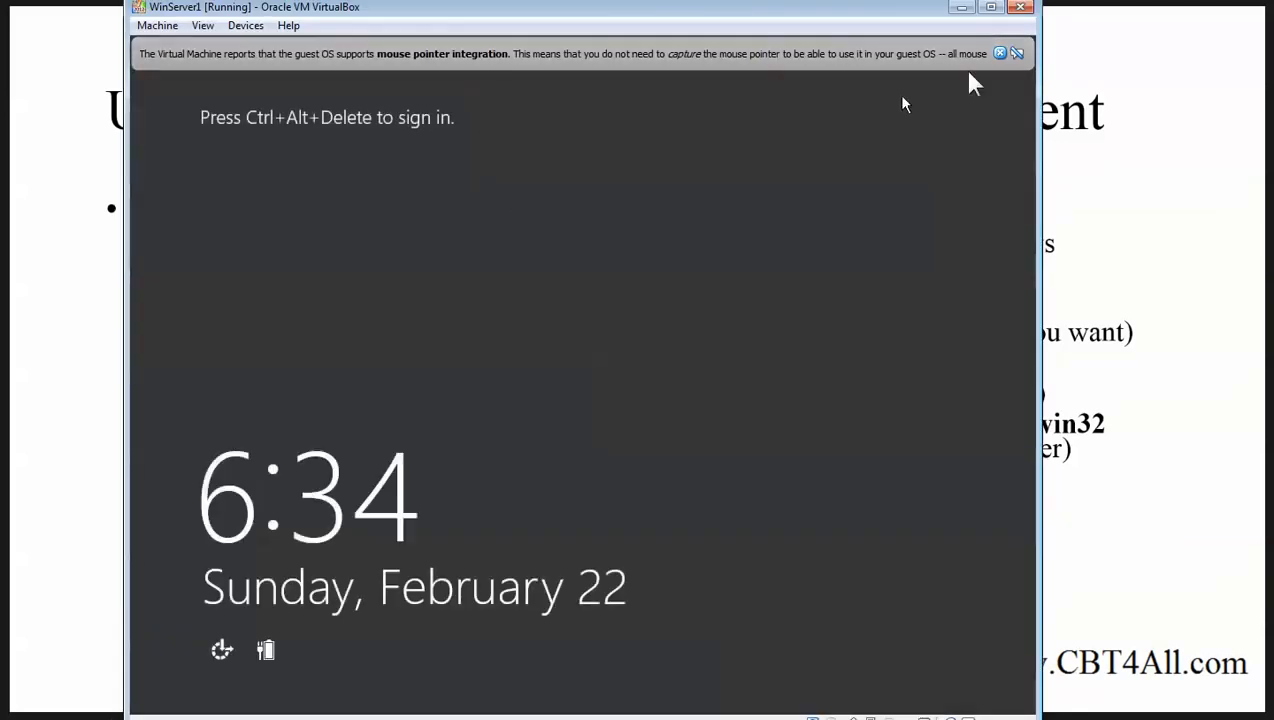
# Send Ctrl-Alt-Del to WinServer1, sign in as Administrator with the password, and show the Start screen.
pyautogui.click(1003, 52)
pyautogui.click(157, 25)
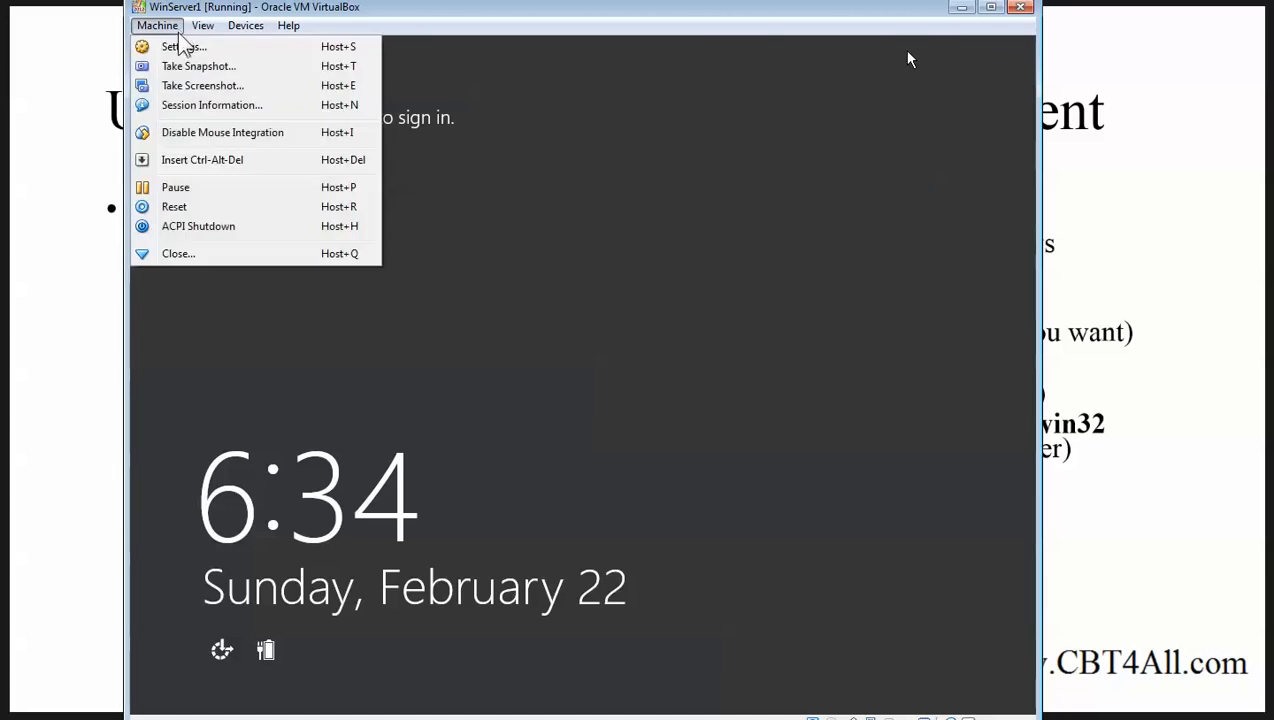
pyautogui.click(190, 161)
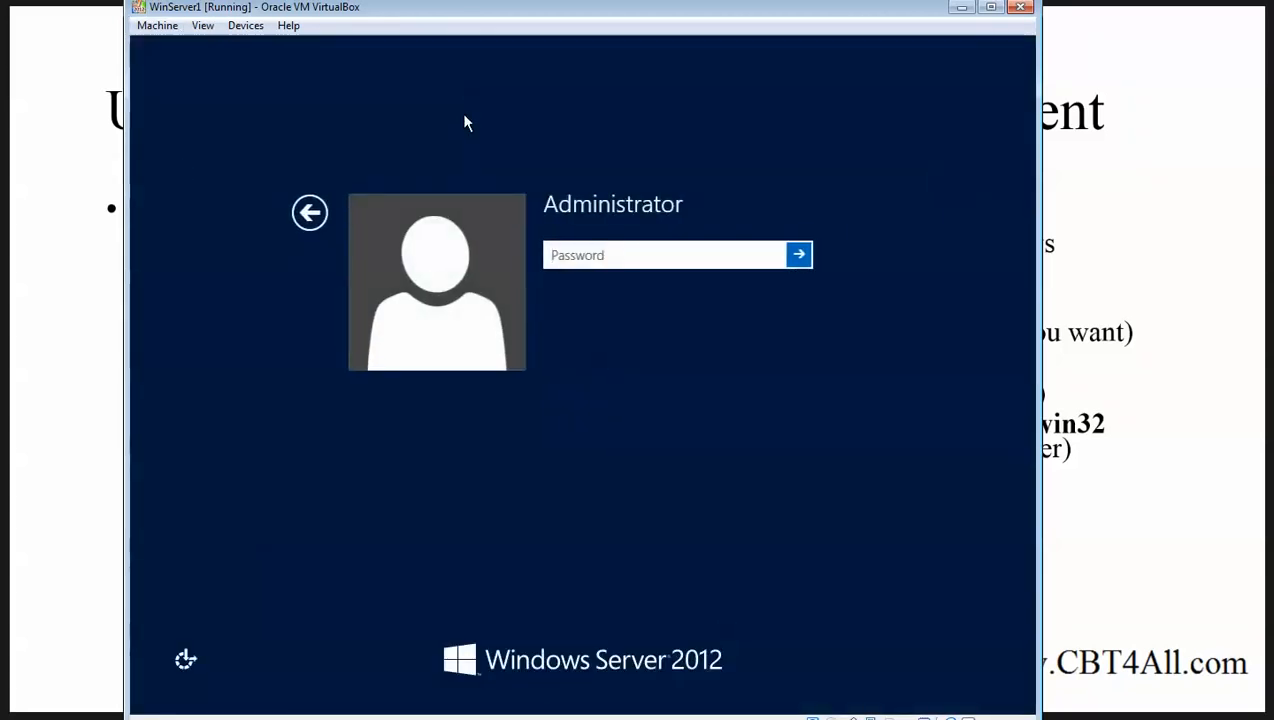
pyautogui.moveTo(583, 14); pyautogui.dragTo(615, 62)
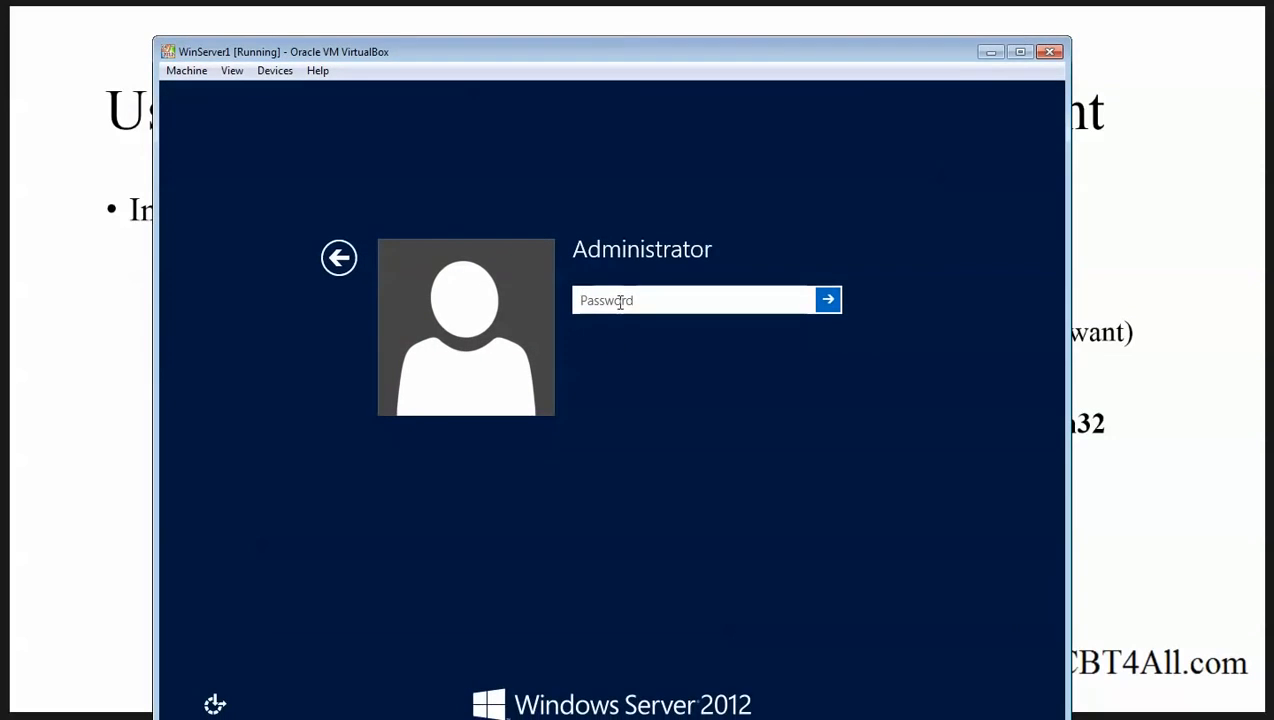
pyautogui.write('Pa$$w0rd')
pyautogui.press('Return')
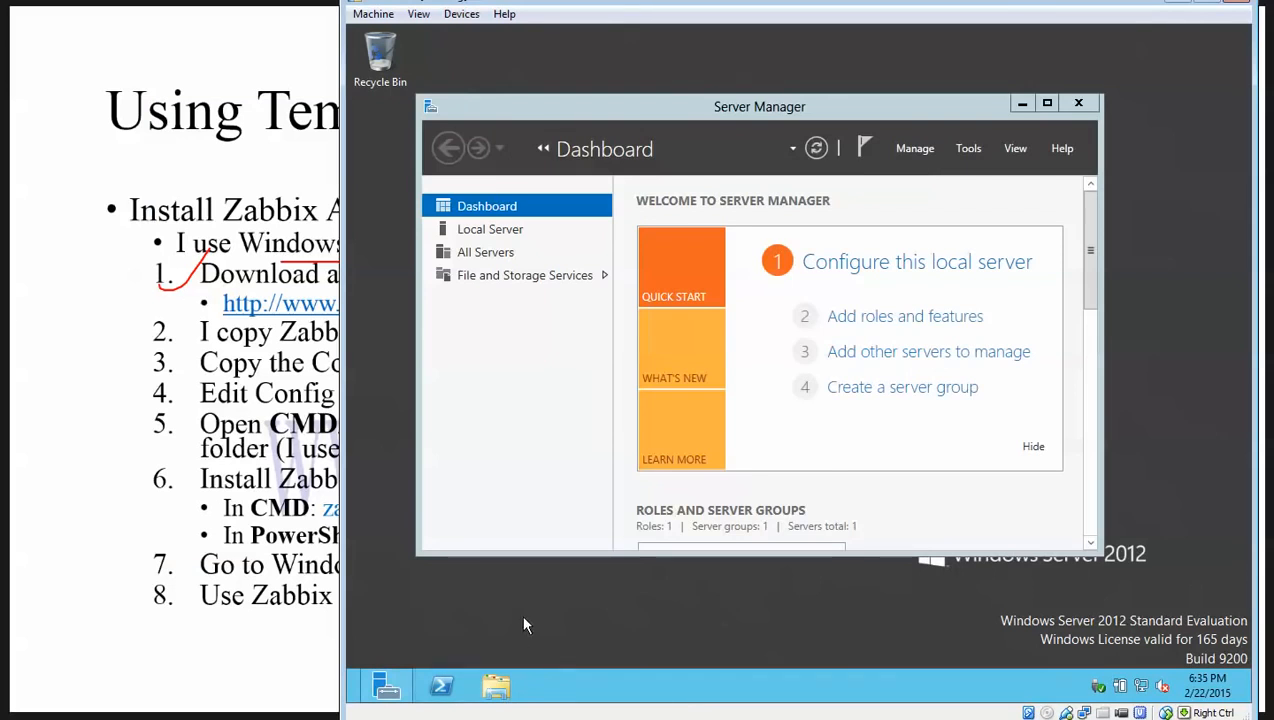
pyautogui.press('super')
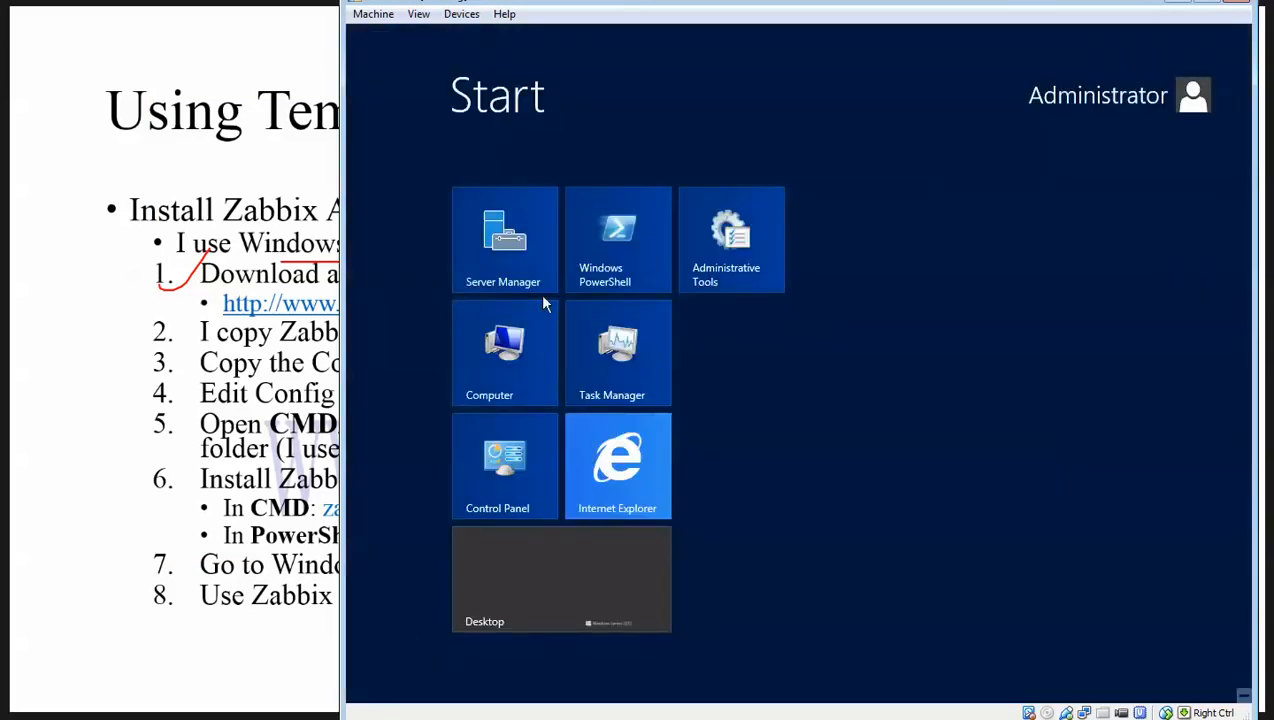
# Launch Internet Explorer in the guest and load zabbix.com.
pyautogui.click(616, 438)
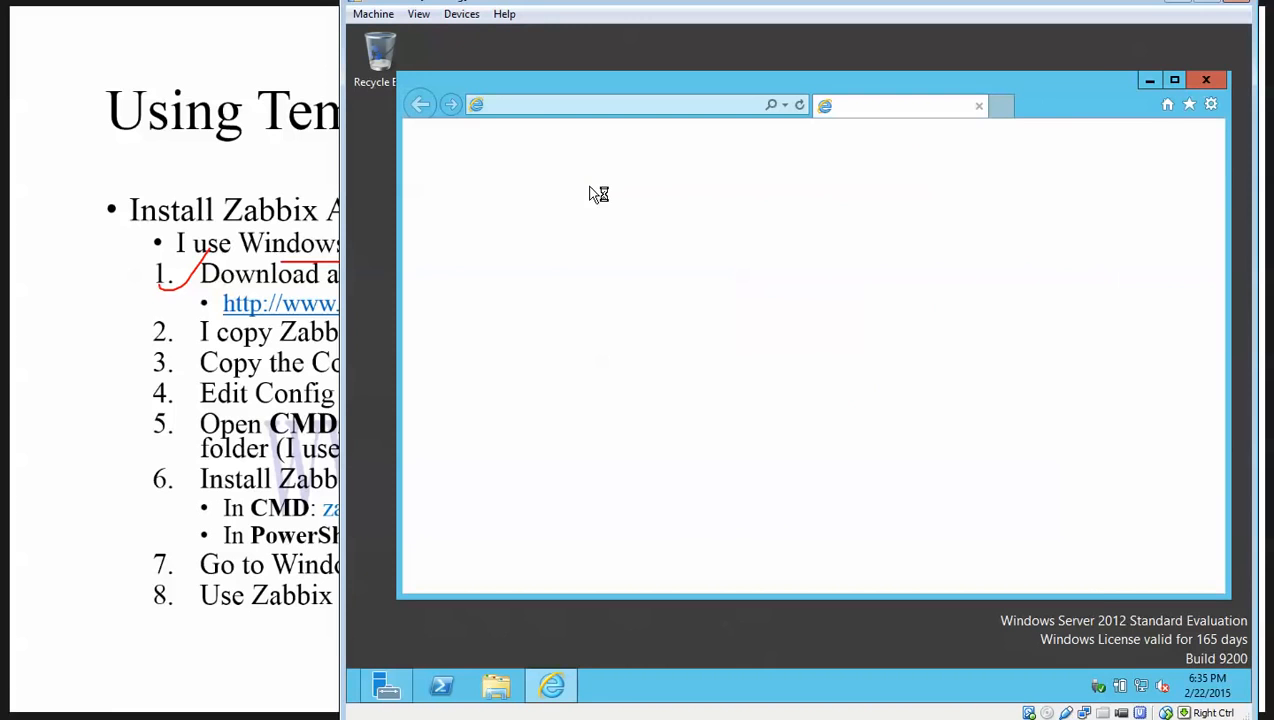
pyautogui.click(540, 110)
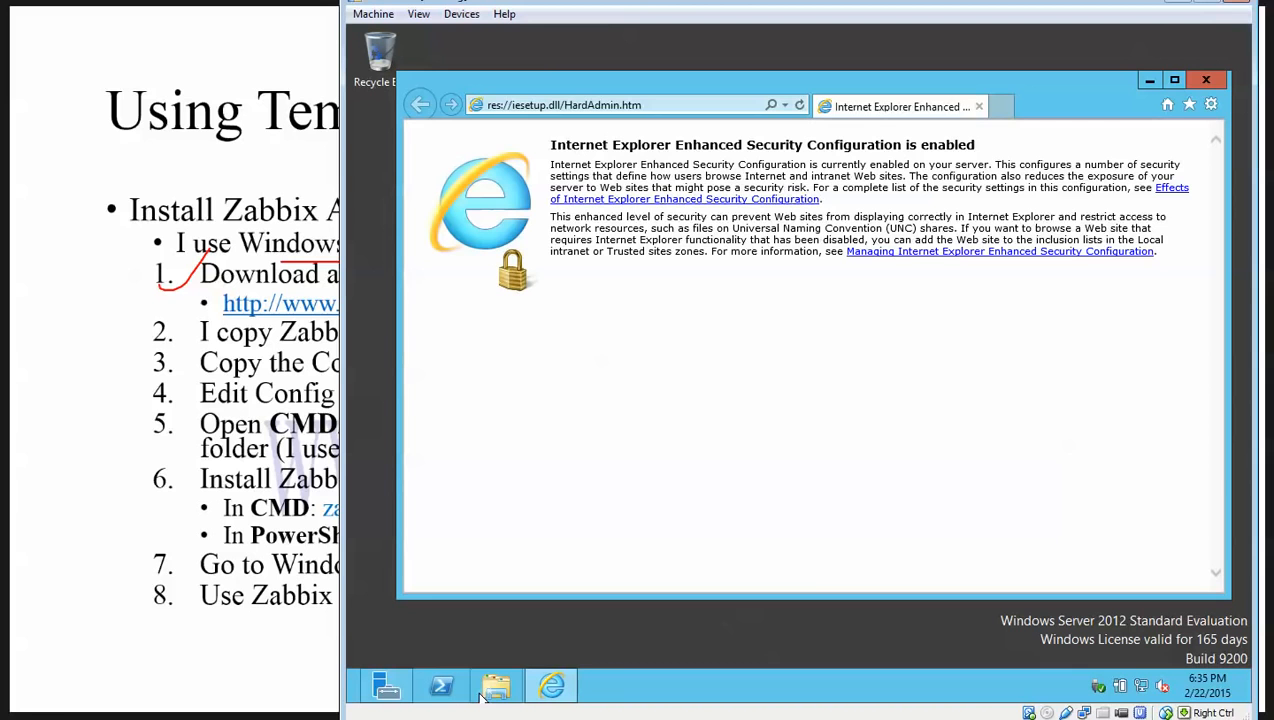
pyautogui.click(597, 108)
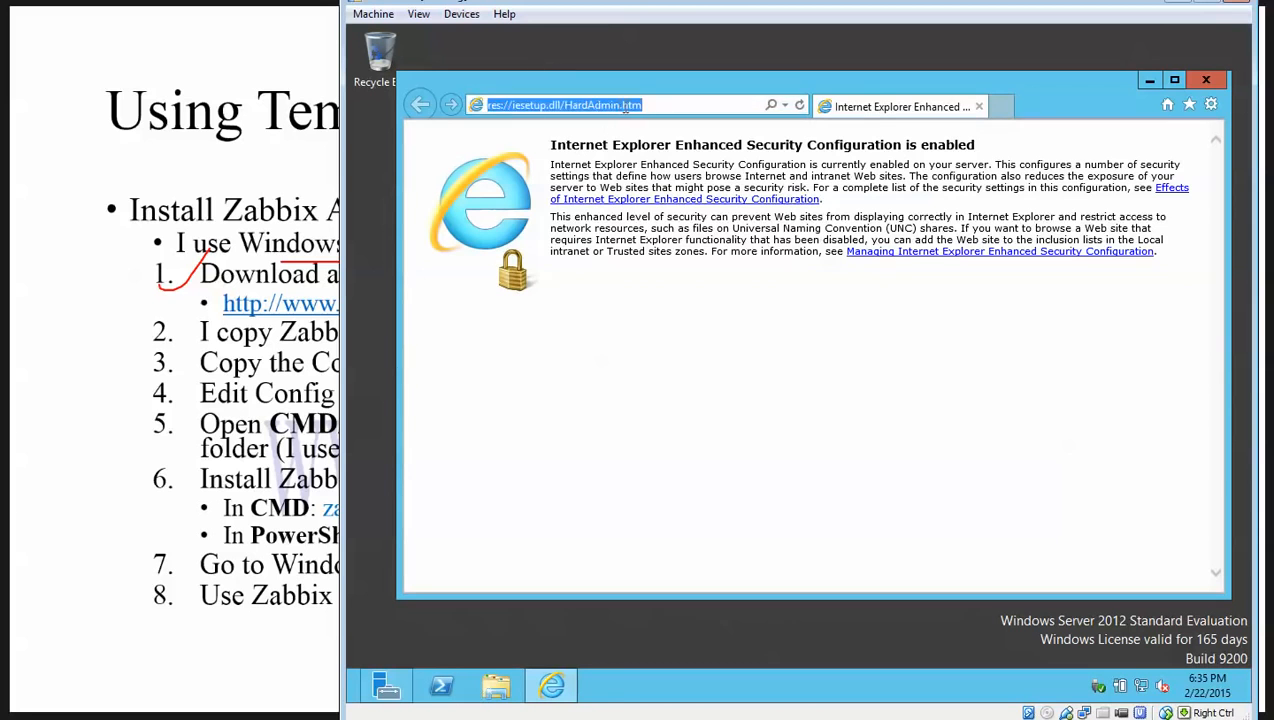
pyautogui.write('zabbix.com/')
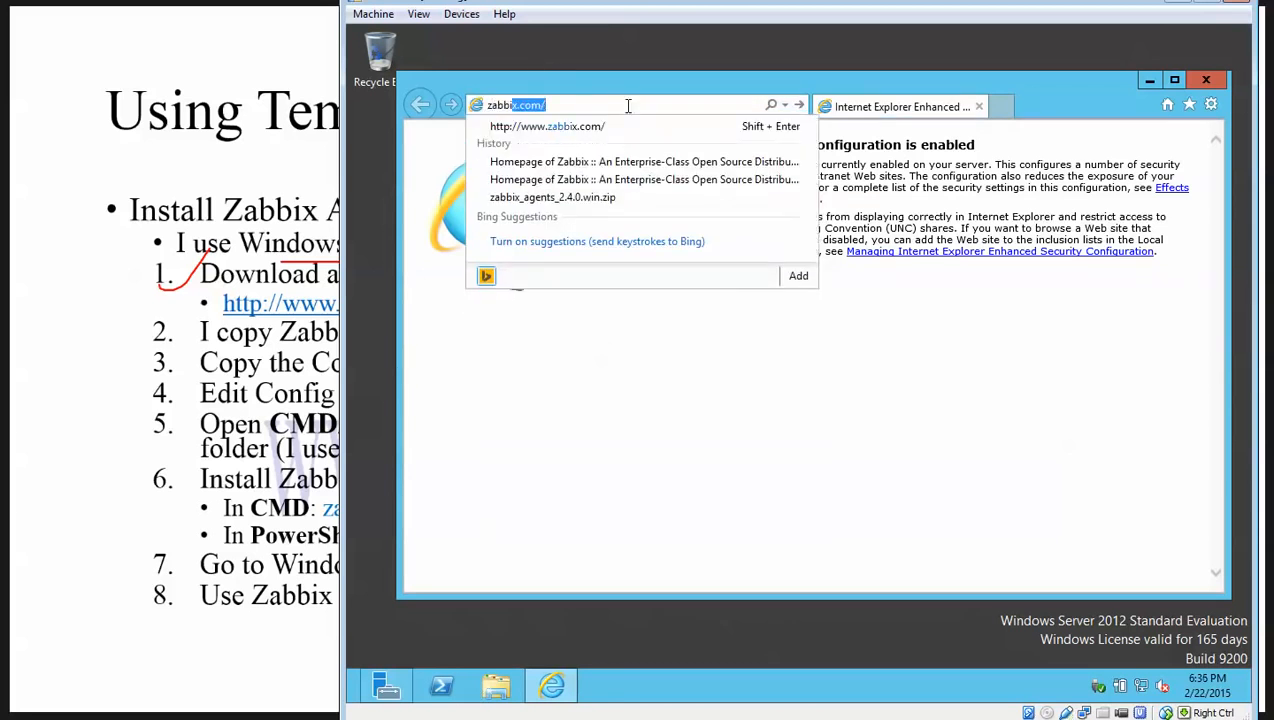
pyautogui.press('Return')
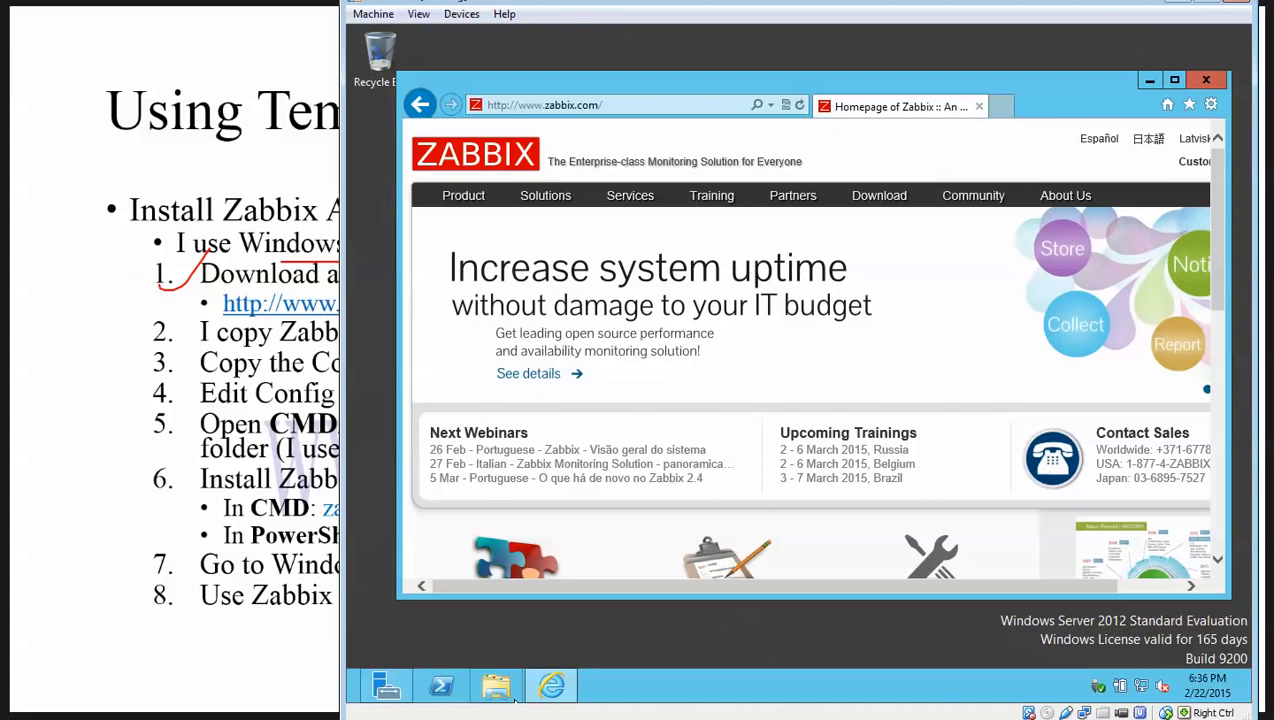
pyautogui.moveTo(464, 197)
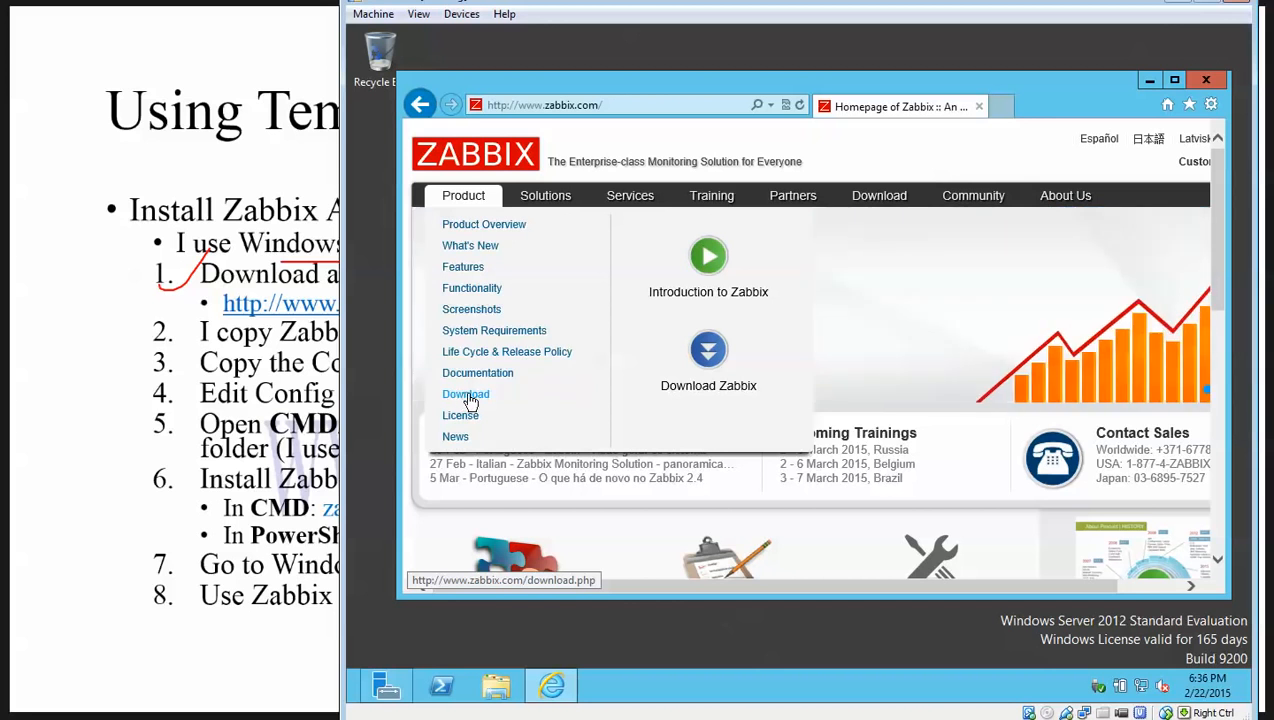
# Save zabbix_agents_2.4.1.win.zip for Windows (All) and open the Downloads folder holding it.
pyautogui.click(470, 396)
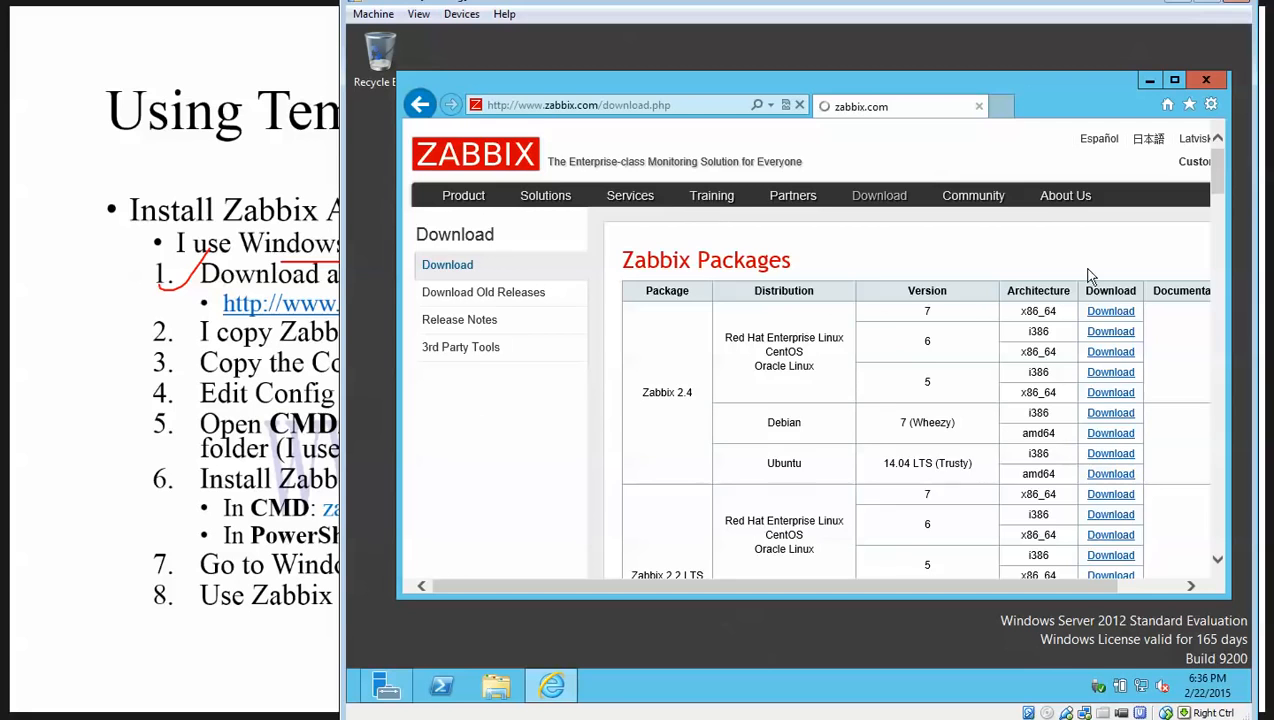
pyautogui.scroll(-10, 1095, 340)
pyautogui.scroll(-15, 1095, 363)
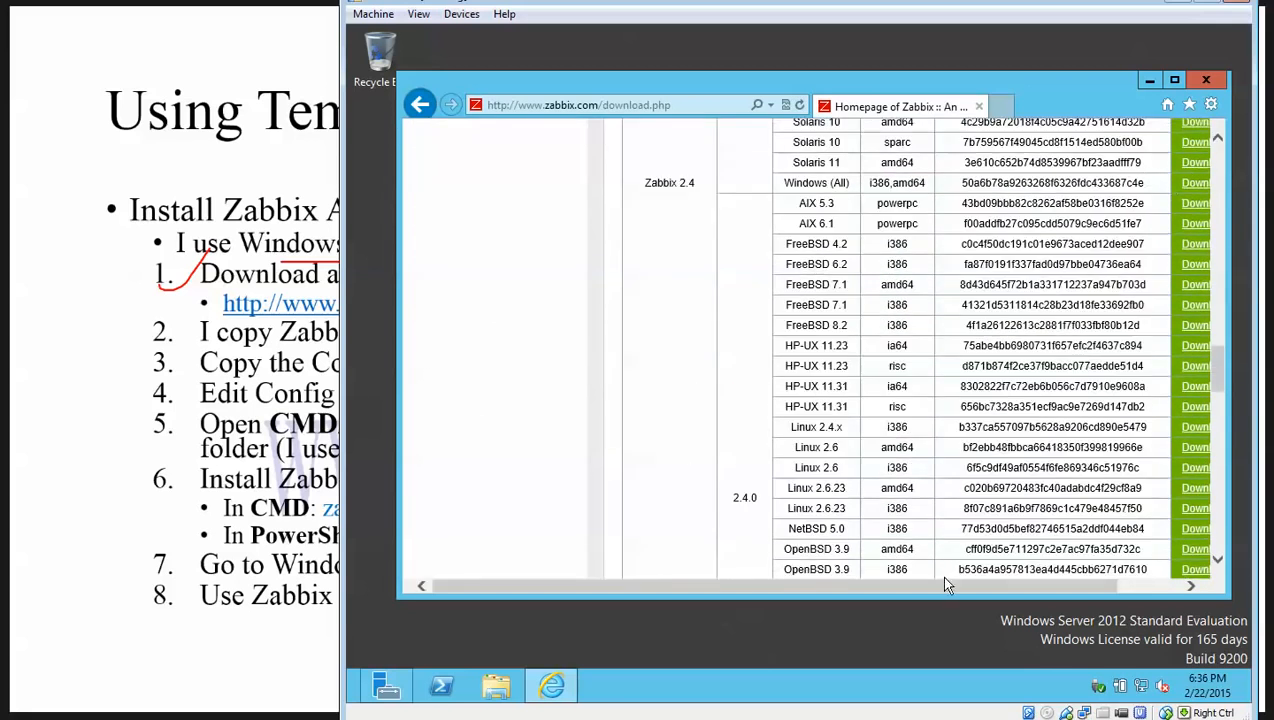
pyautogui.moveTo(943, 589); pyautogui.dragTo(1063, 594)
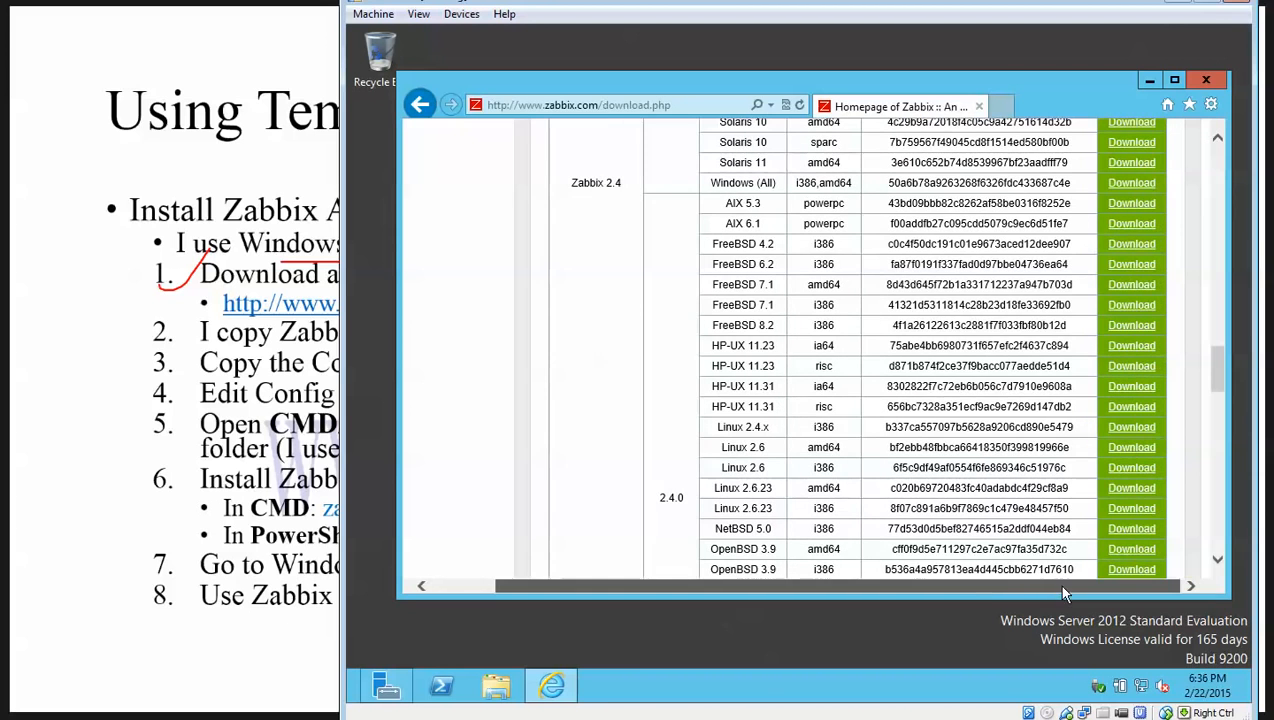
pyautogui.click(1128, 186)
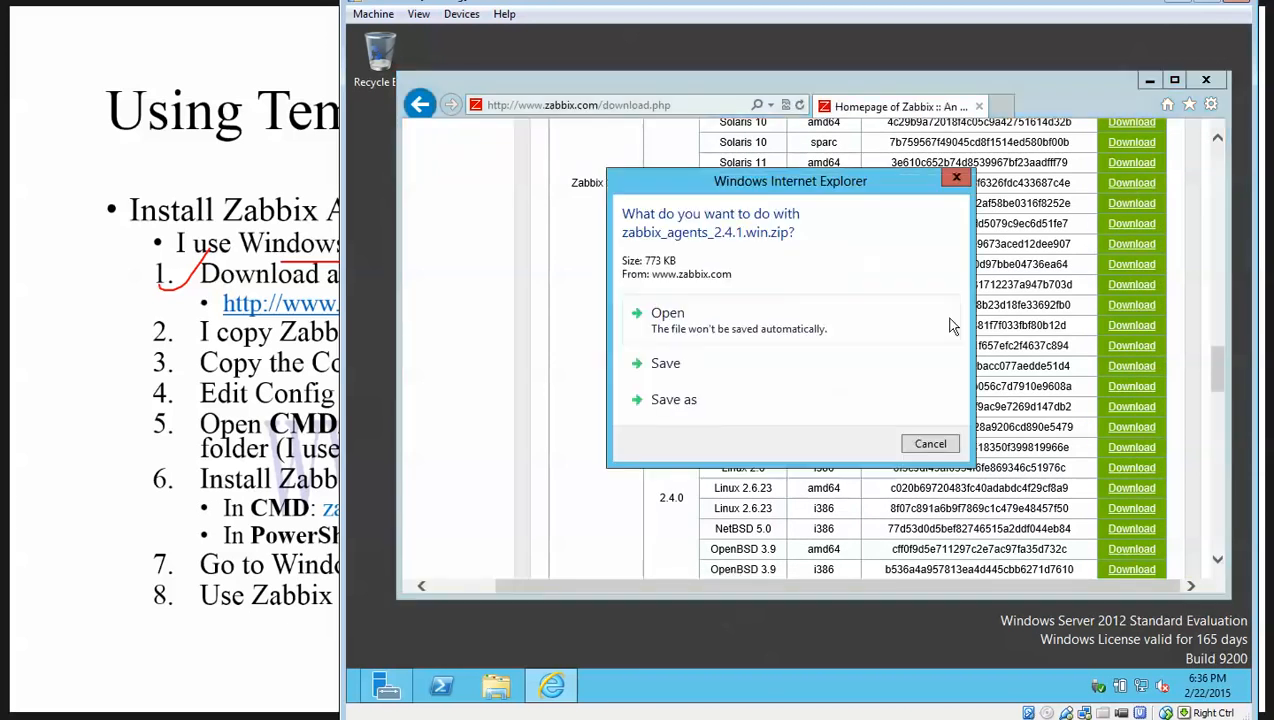
pyautogui.click(695, 365)
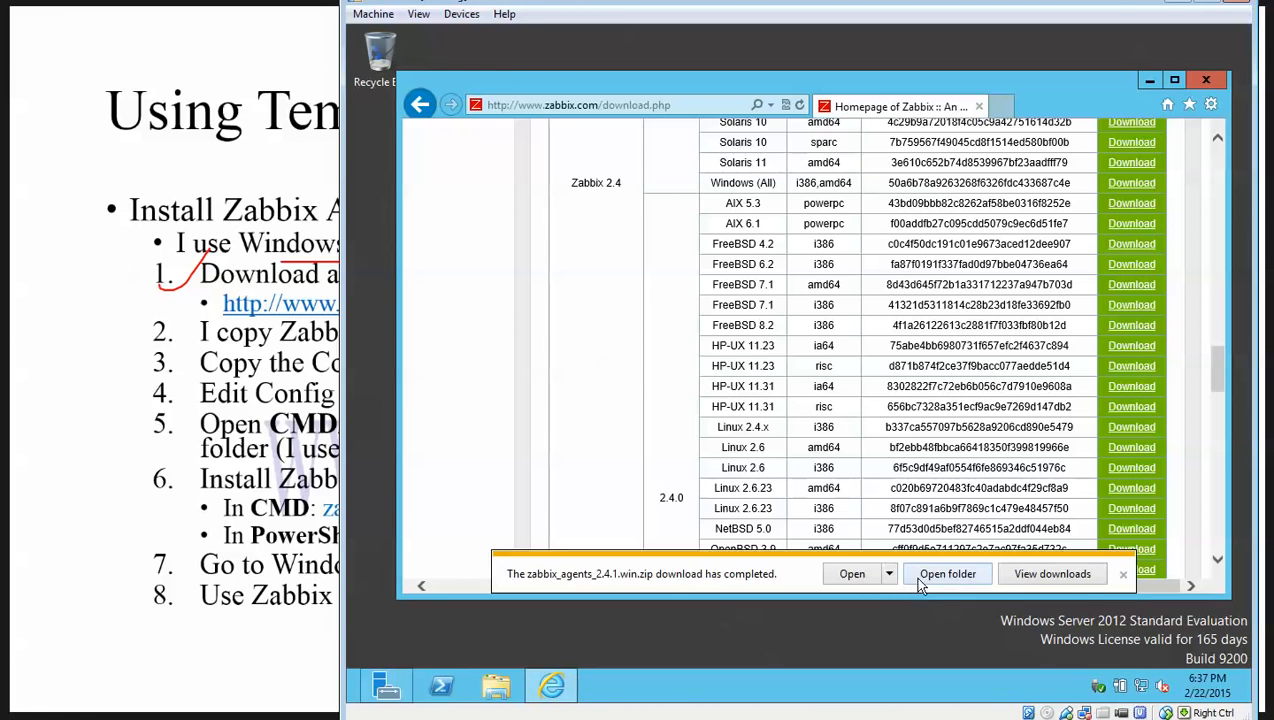
pyautogui.click(952, 574)
pyautogui.moveTo(952, 80); pyautogui.dragTo(894, 104)
pyautogui.moveTo(800, 108); pyautogui.dragTo(890, 96)
pyautogui.click(573, 342)
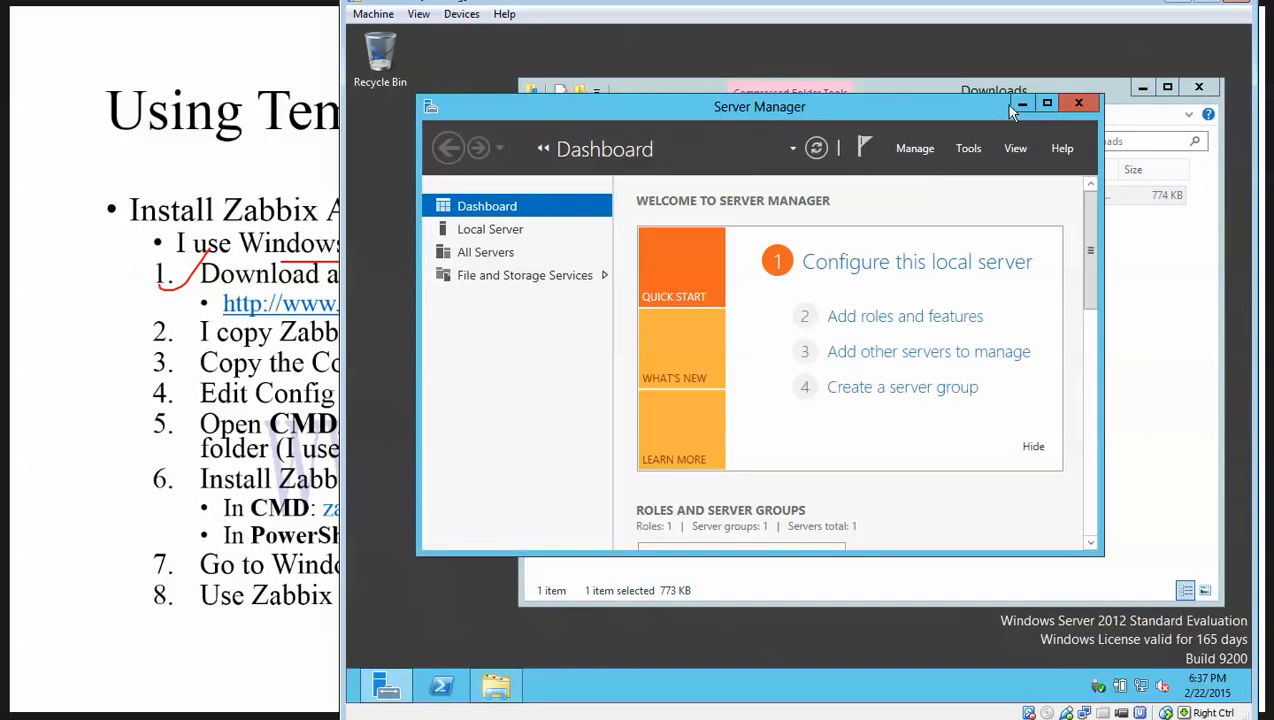
# Extract the agents zip into Downloads and cut the extracted folder.
pyautogui.click(1021, 104)
pyautogui.rightClick(736, 206)
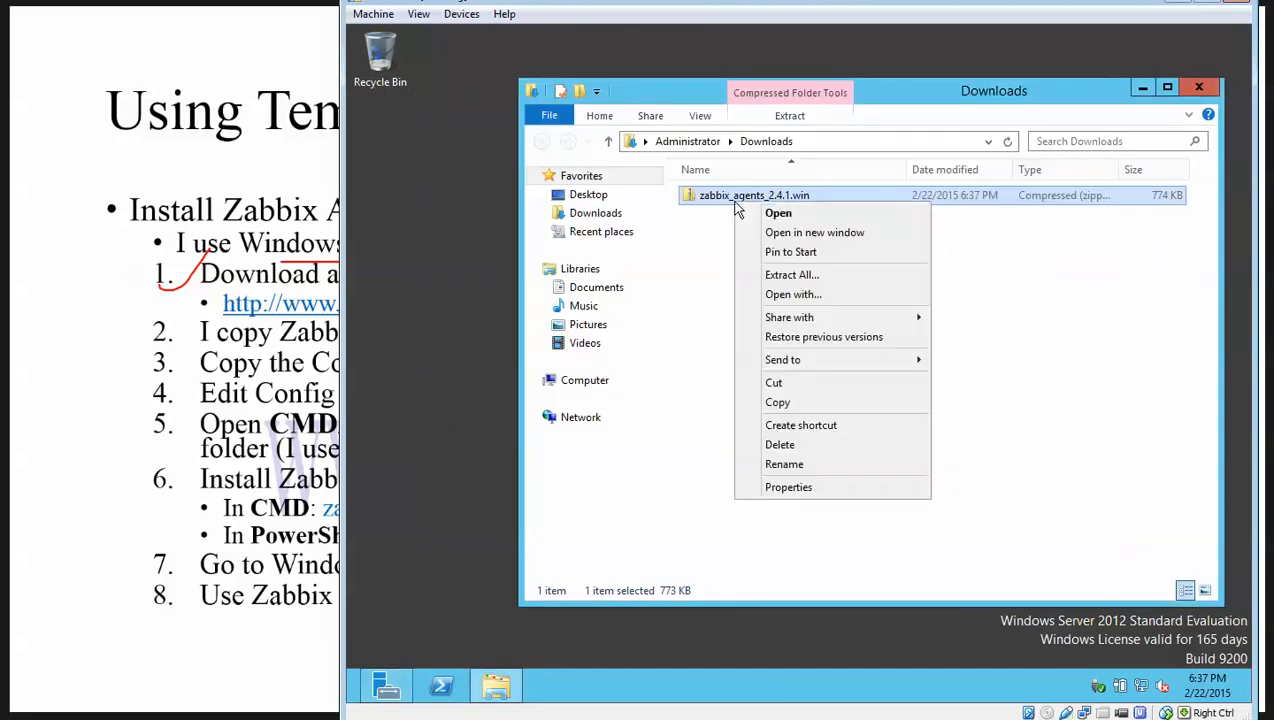
pyautogui.click(775, 274)
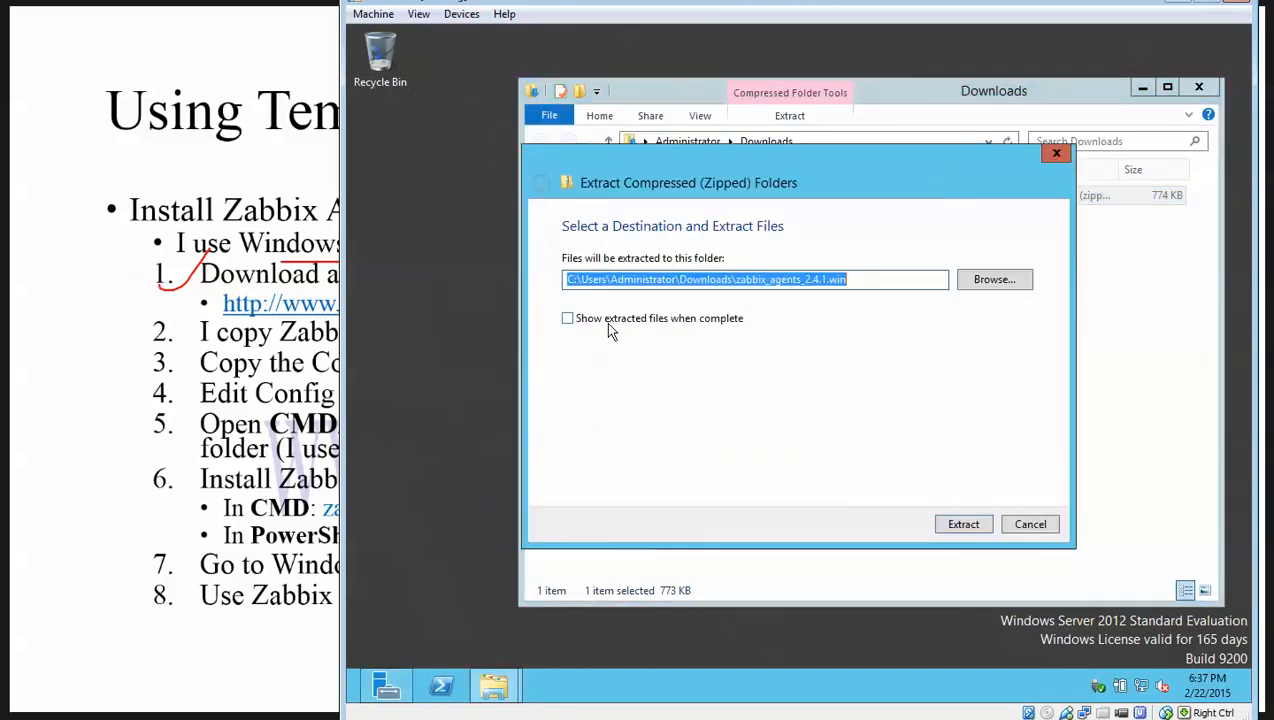
pyautogui.click(964, 524)
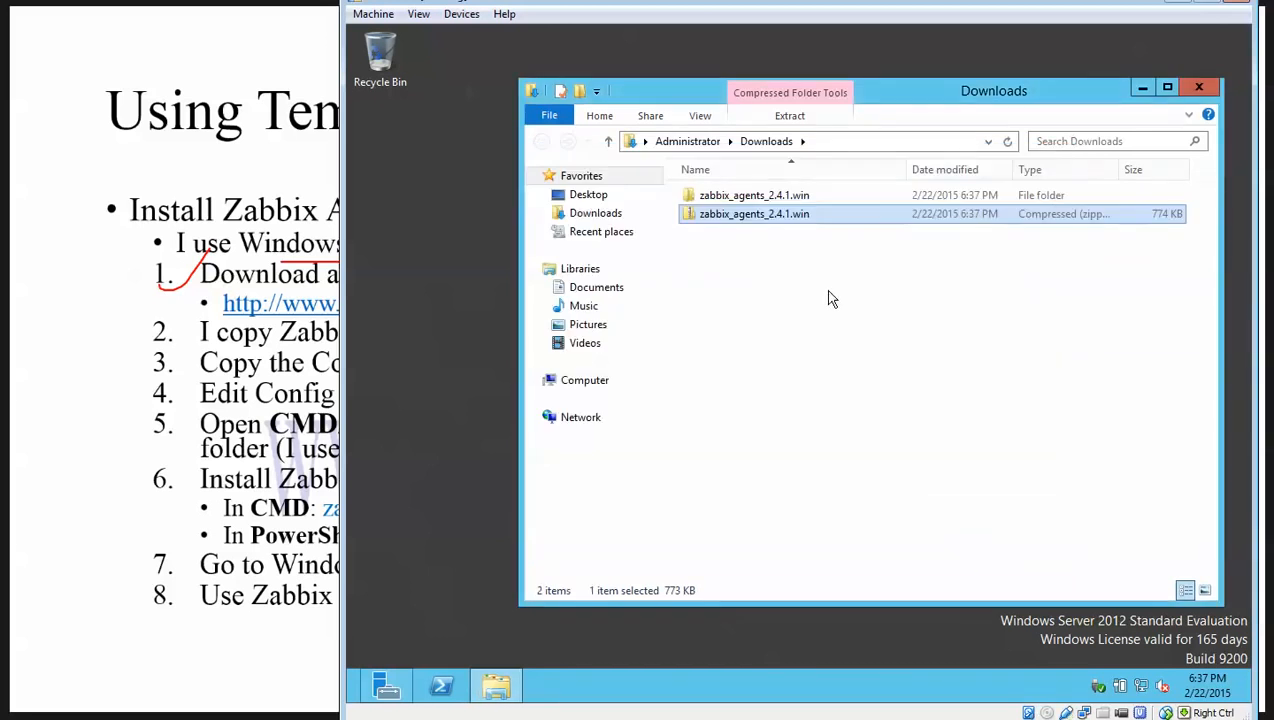
pyautogui.click(733, 196)
pyautogui.rightClick(732, 195)
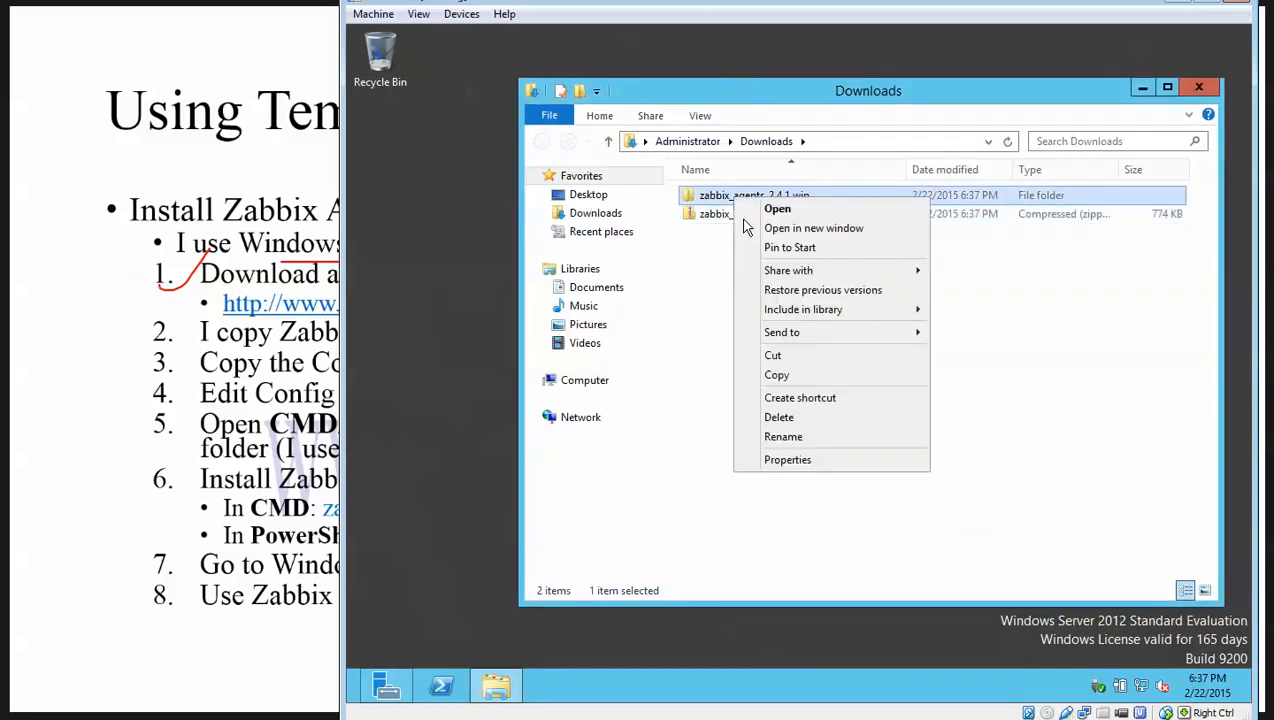
pyautogui.click(784, 356)
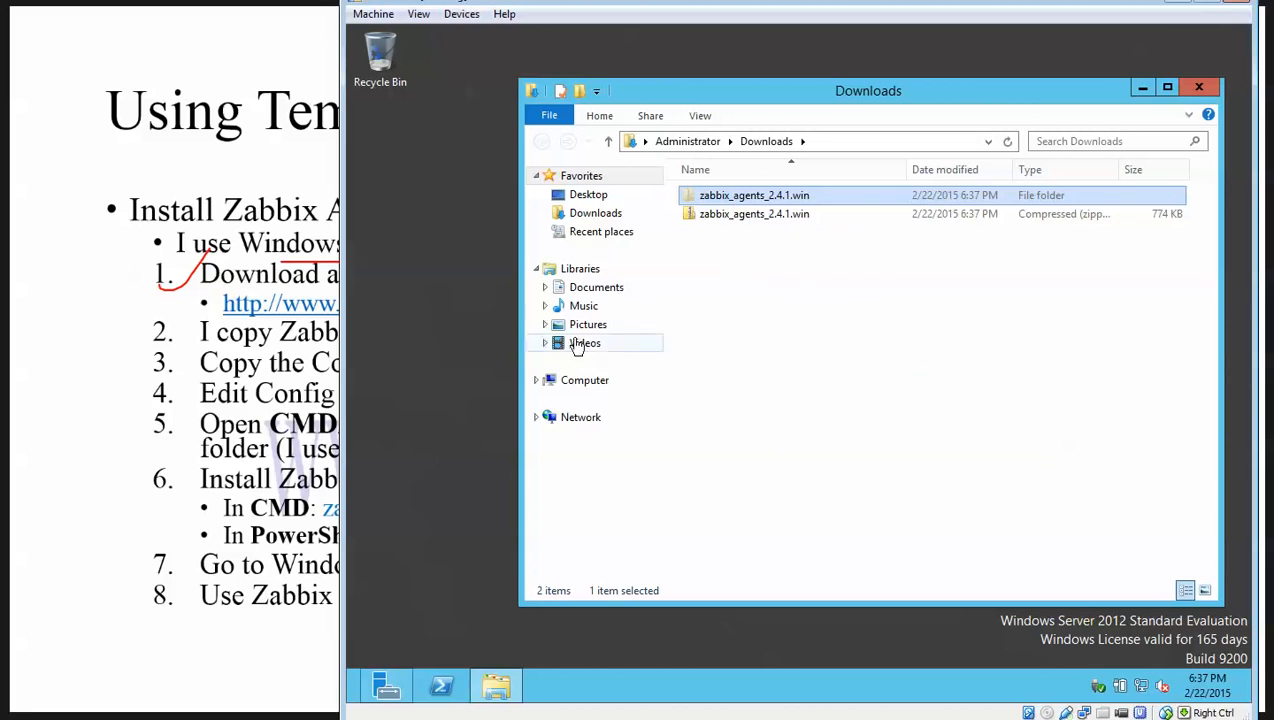
# Permanently delete the old Zabbix folder and zabbix_agentd file from C:.
pyautogui.click(618, 386)
pyautogui.click(786, 222)
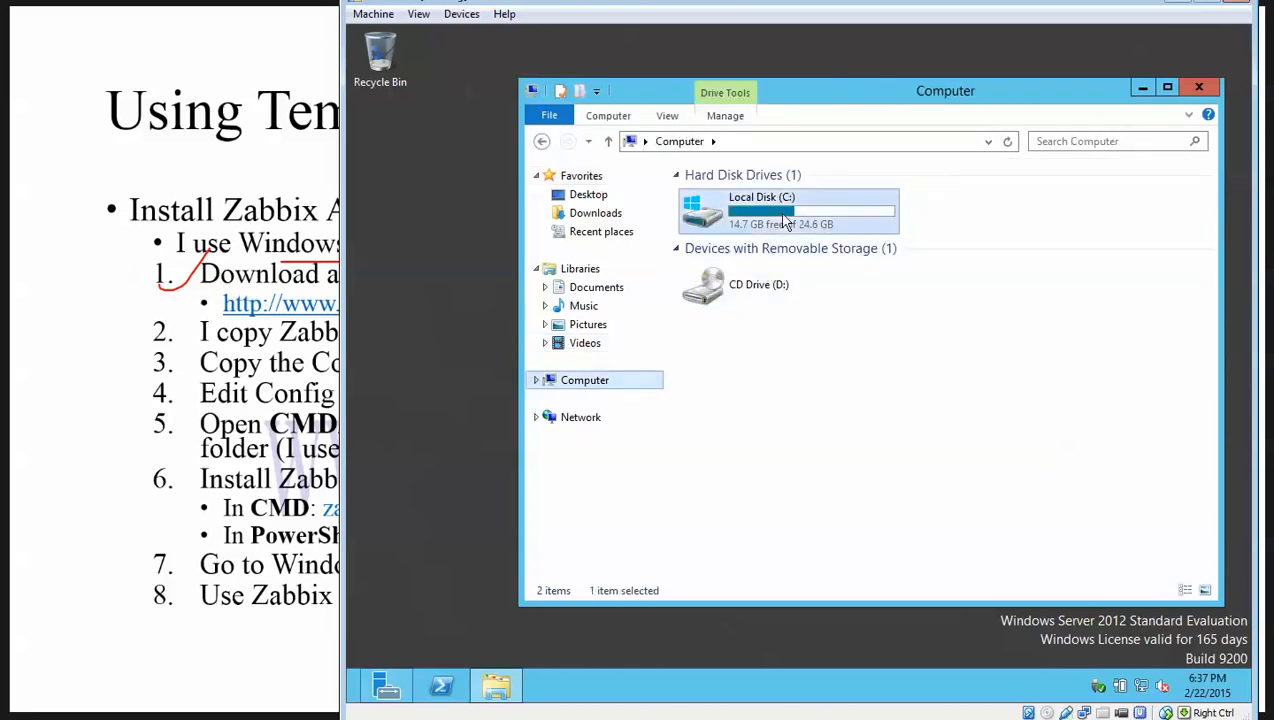
pyautogui.doubleClick(786, 222)
pyautogui.rightClick(751, 389)
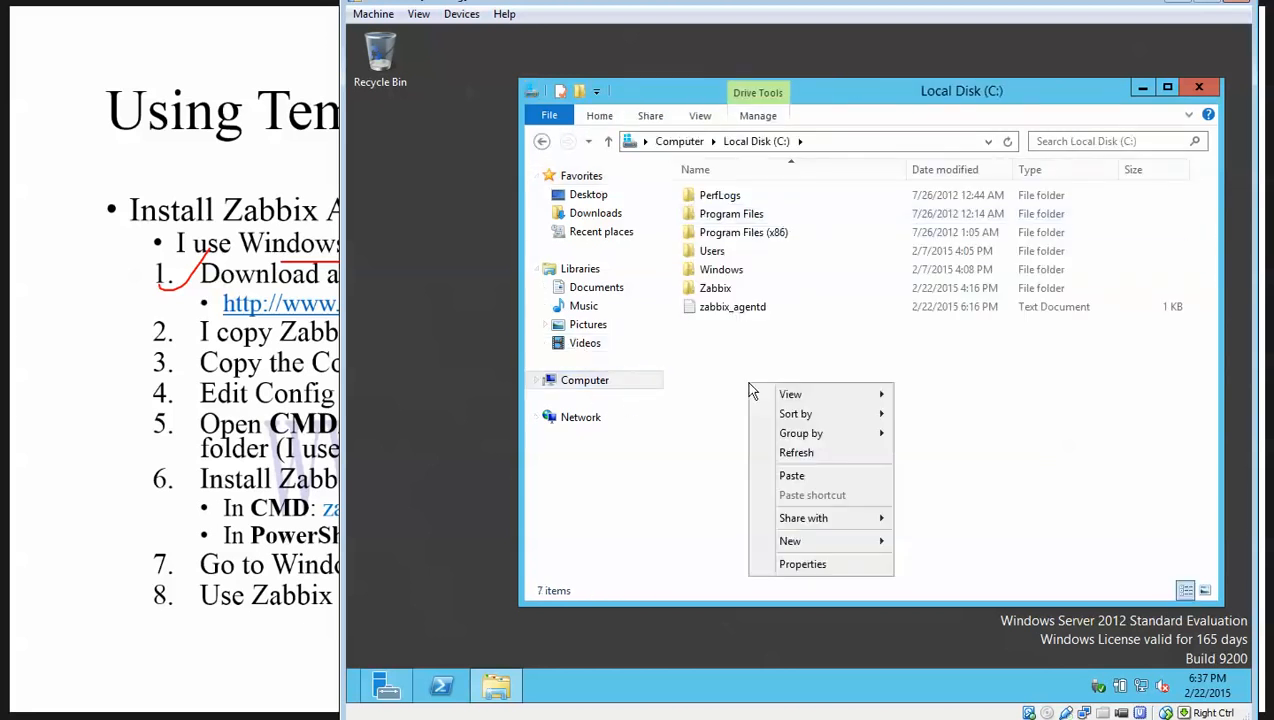
pyautogui.click(713, 290)
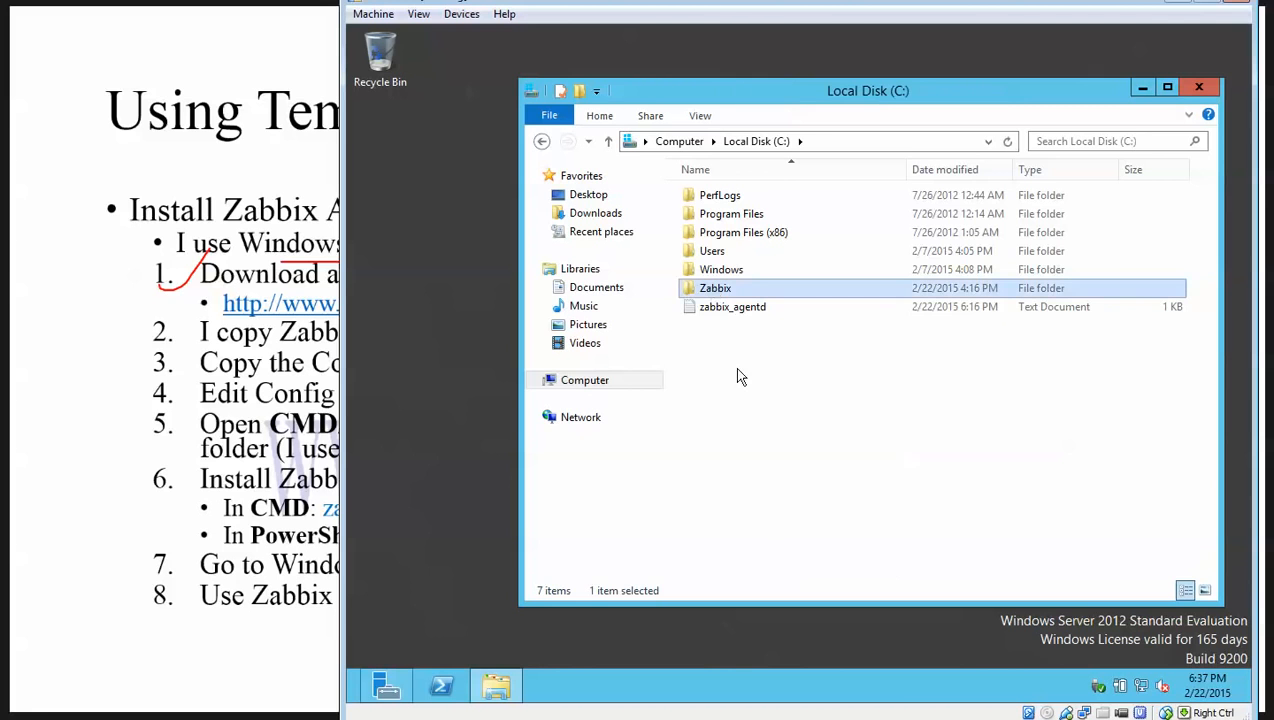
pyautogui.doubleClick(736, 292)
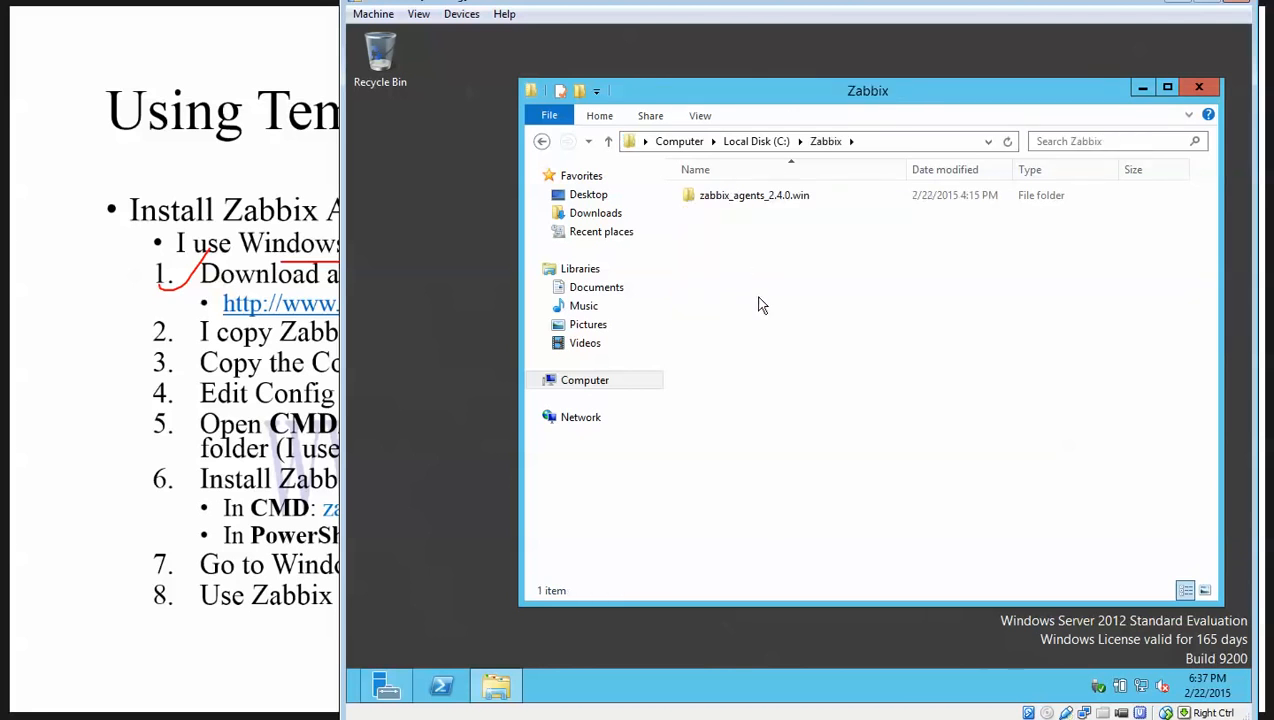
pyautogui.click(756, 143)
pyautogui.moveTo(736, 330); pyautogui.dragTo(690, 280)
pyautogui.hotkey('shift', 'Delete')
pyautogui.click(864, 369)
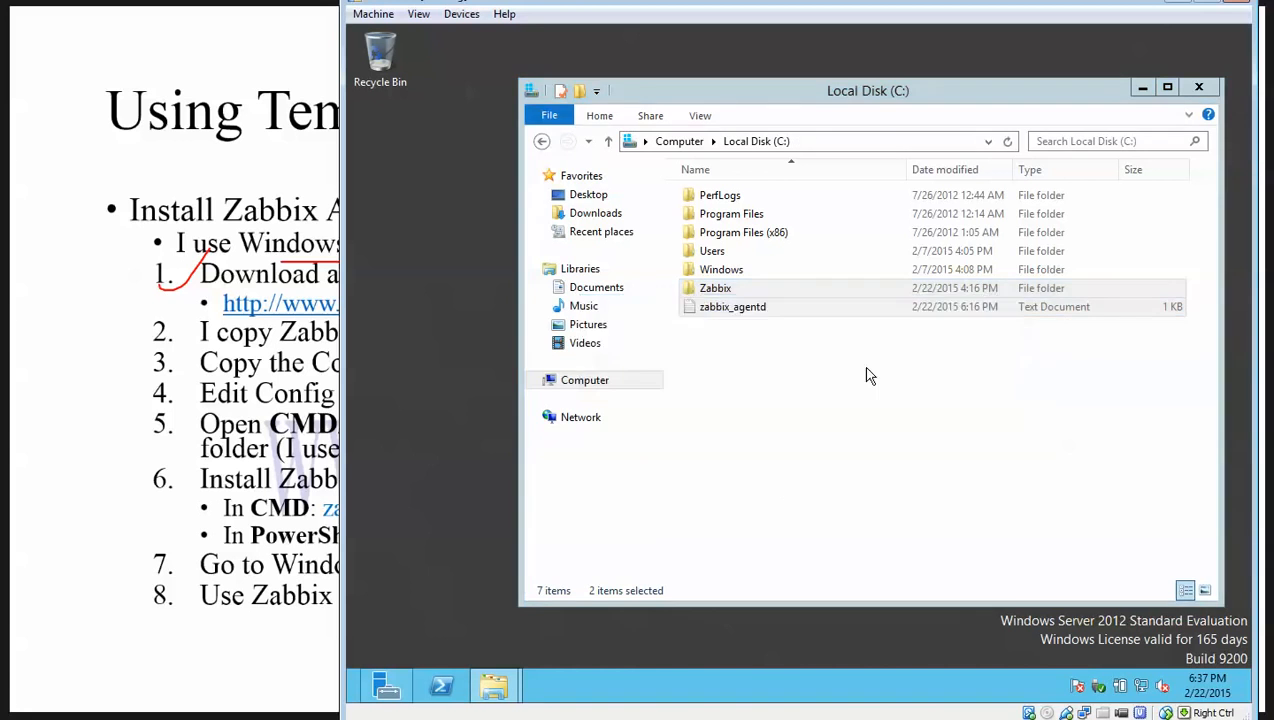
pyautogui.rightClick(753, 370)
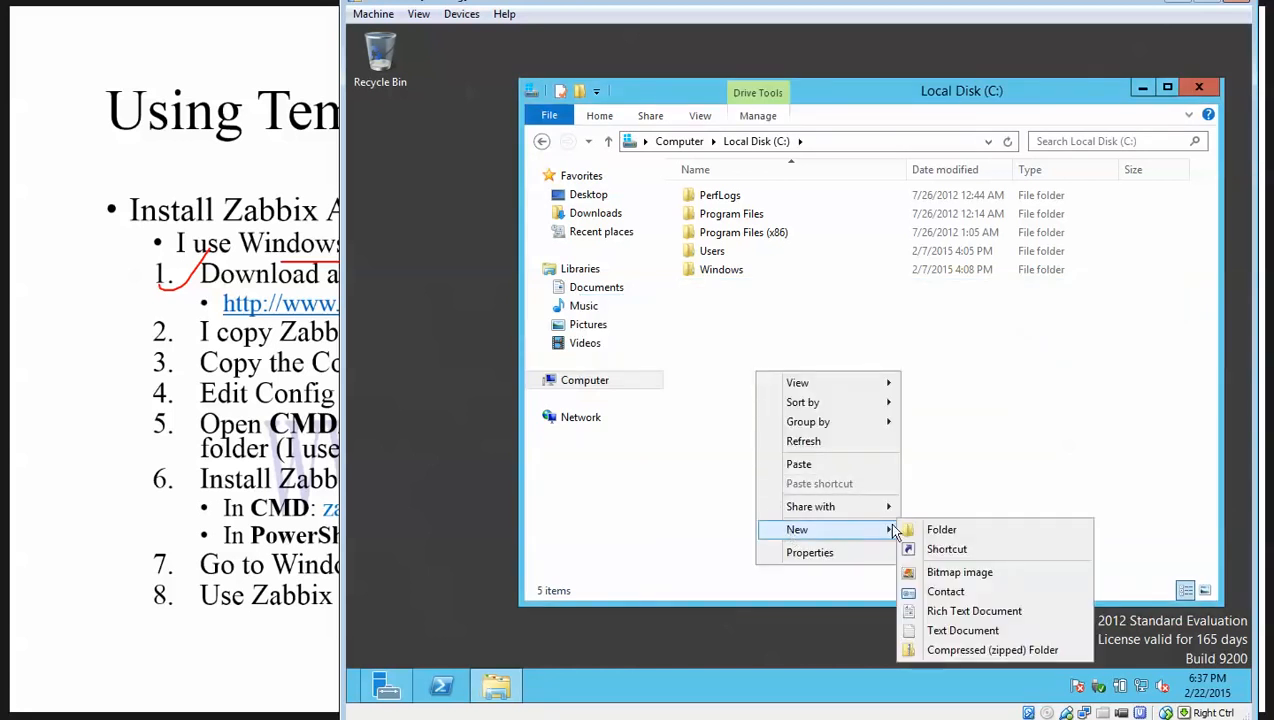
# Create a new folder named Zabbix on the C: drive.
pyautogui.click(907, 531)
pyautogui.write('Zabbix')
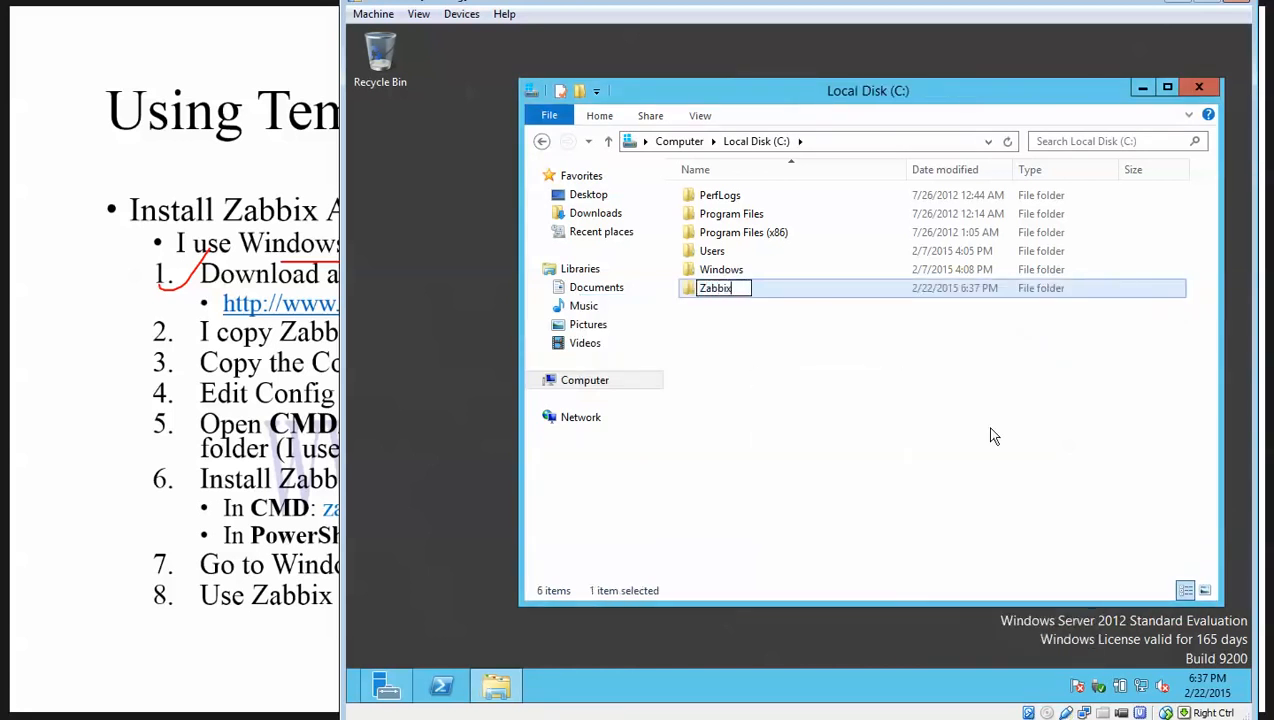
pyautogui.press('Return')
pyautogui.press('Return')
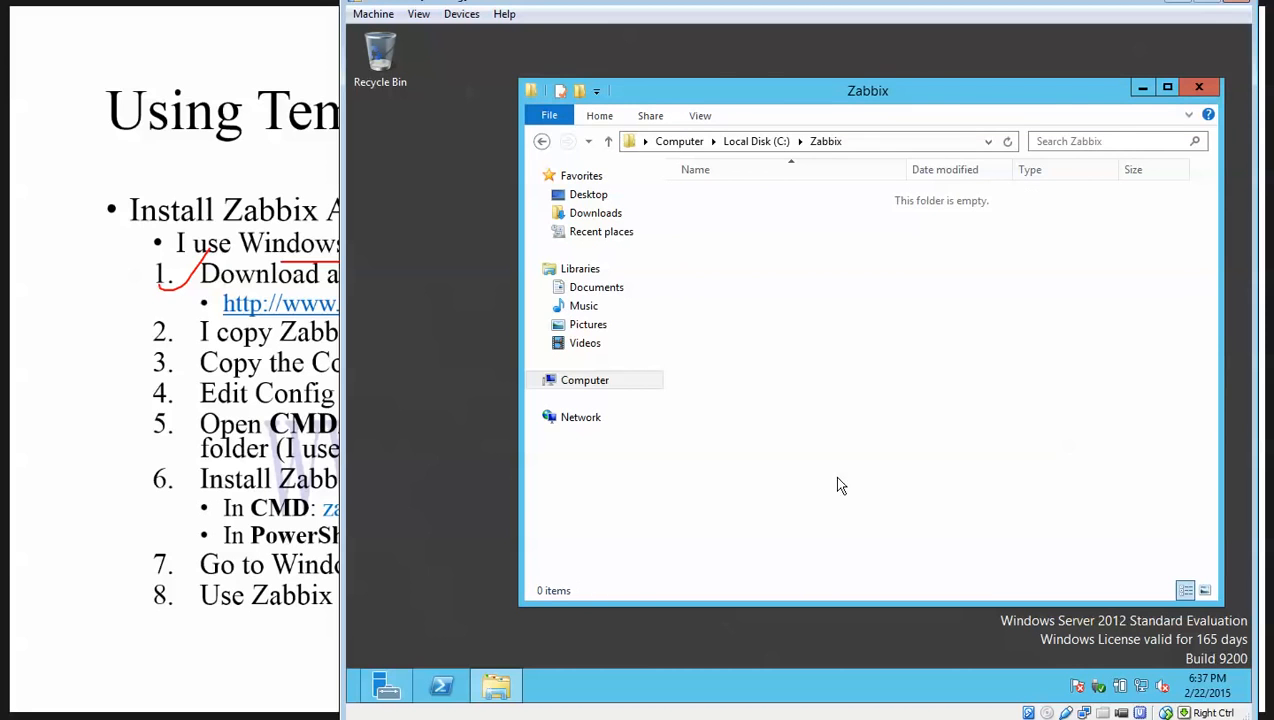
# Paste the zabbix_agents_2.4.1.win folder into C:\Zabbix and return to Server Manager.
pyautogui.rightClick(762, 283)
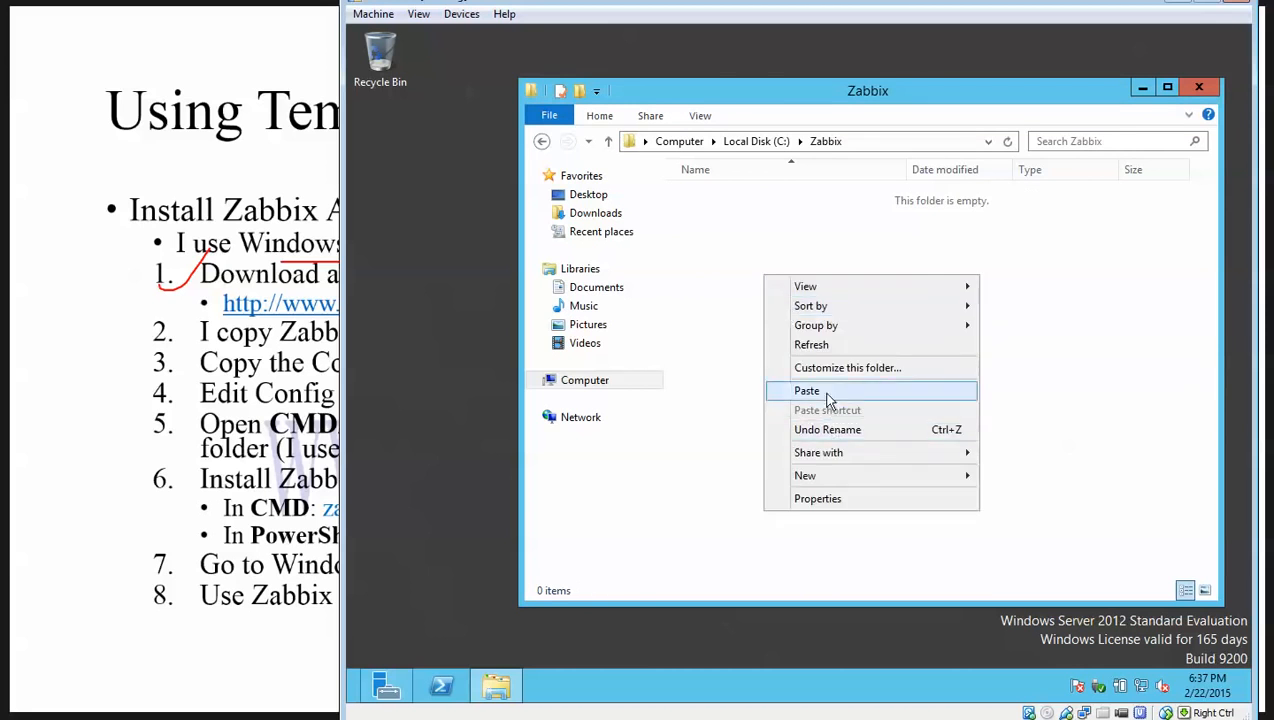
pyautogui.click(836, 395)
pyautogui.click(785, 246)
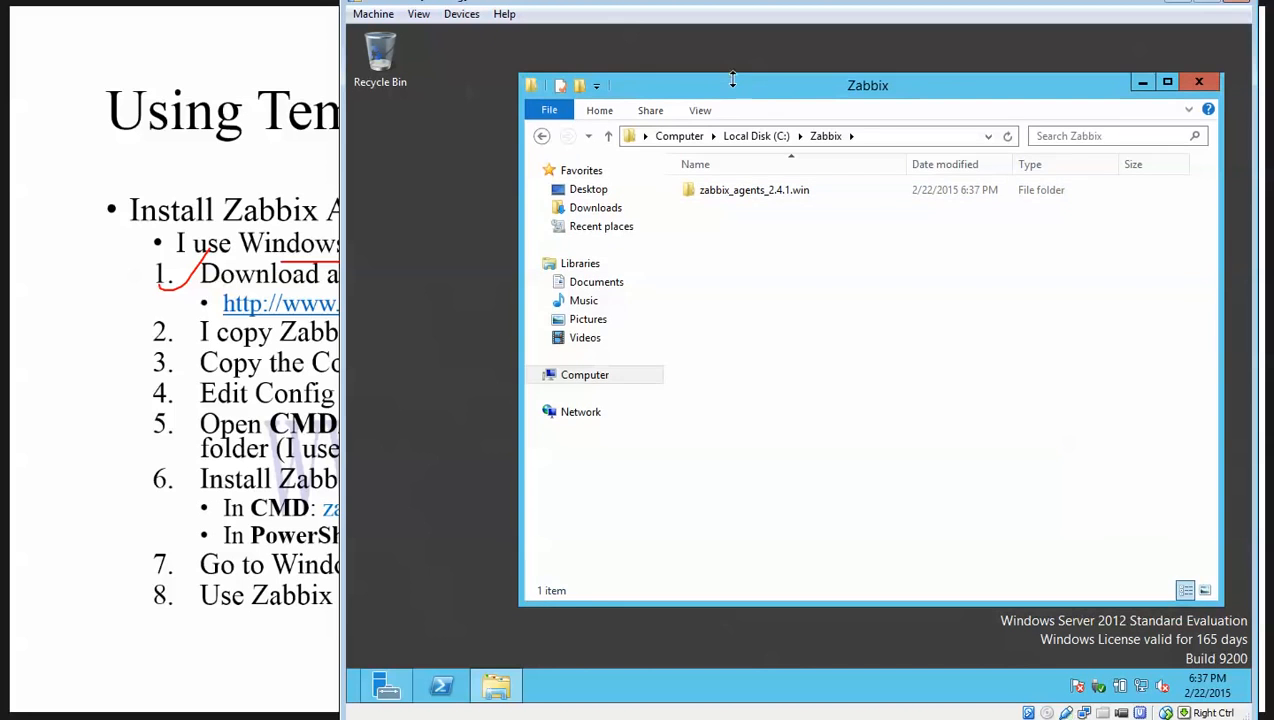
pyautogui.moveTo(771, 95); pyautogui.dragTo(668, 85)
pyautogui.click(386, 686)
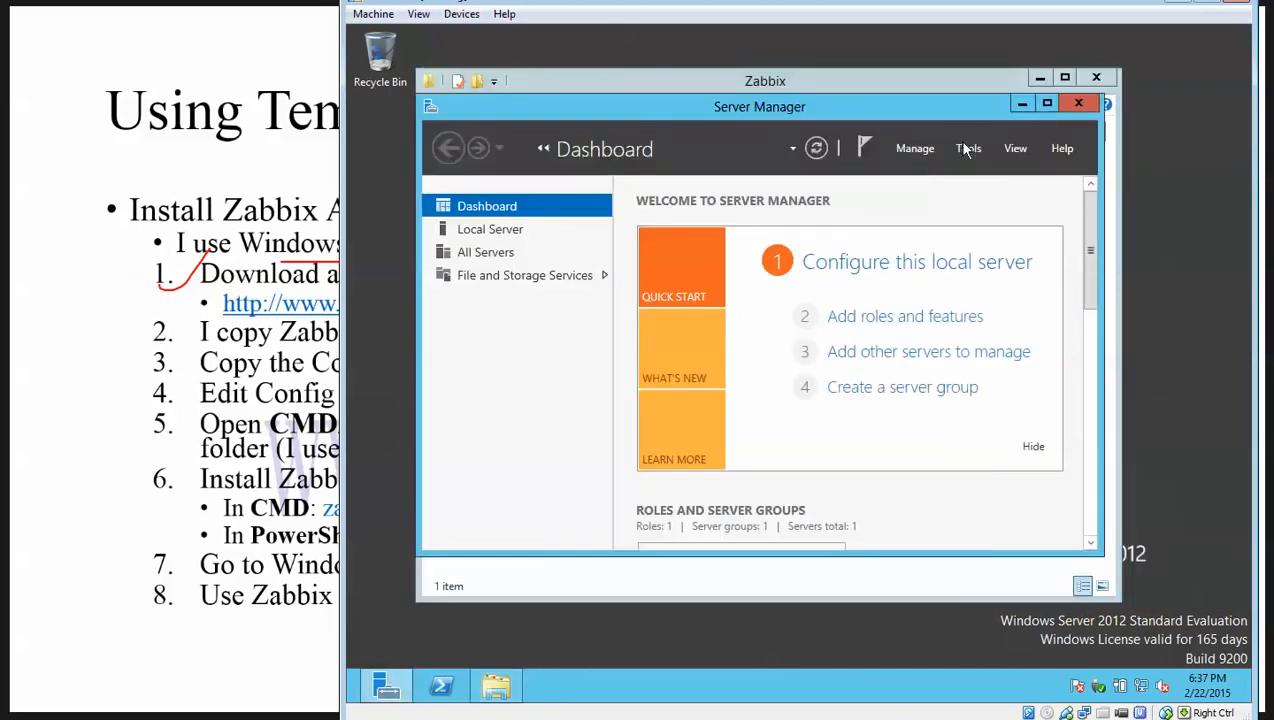
# Launch the Services console from Server Manager's Tools menu.
pyautogui.click(966, 148)
pyautogui.click(1016, 384)
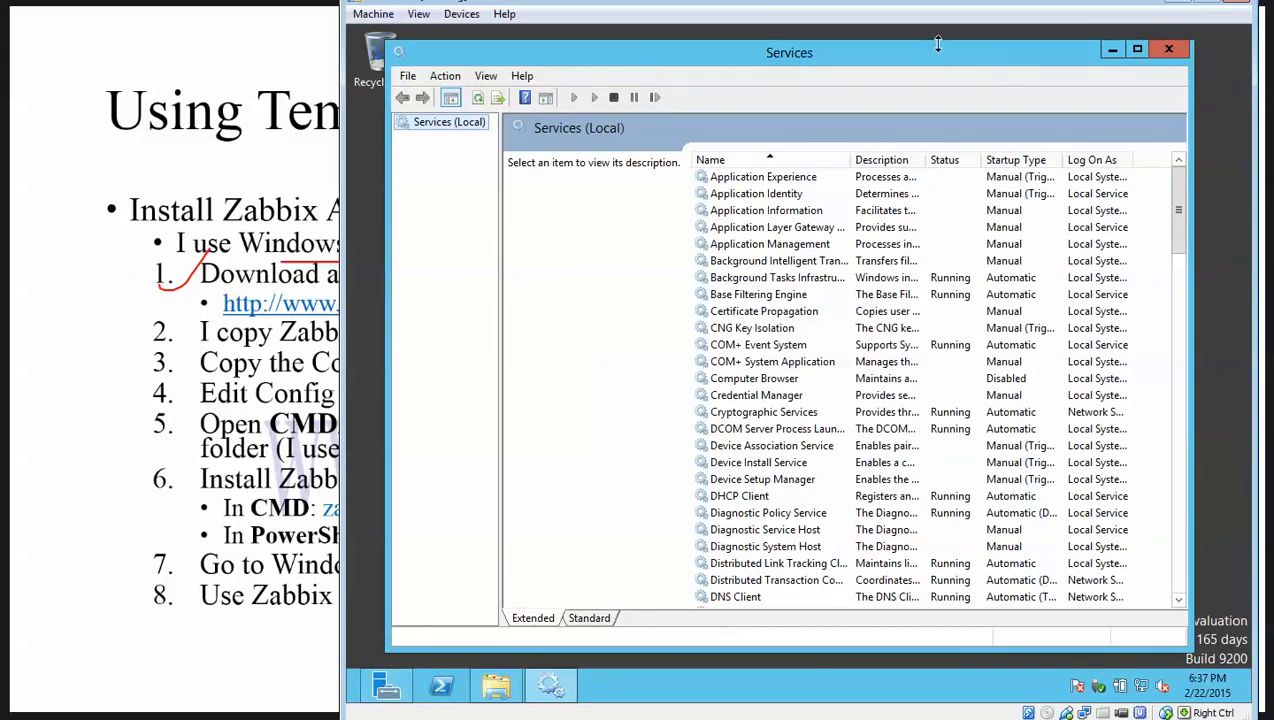
pyautogui.moveTo(928, 44); pyautogui.dragTo(1069, 52)
pyautogui.click(450, 341)
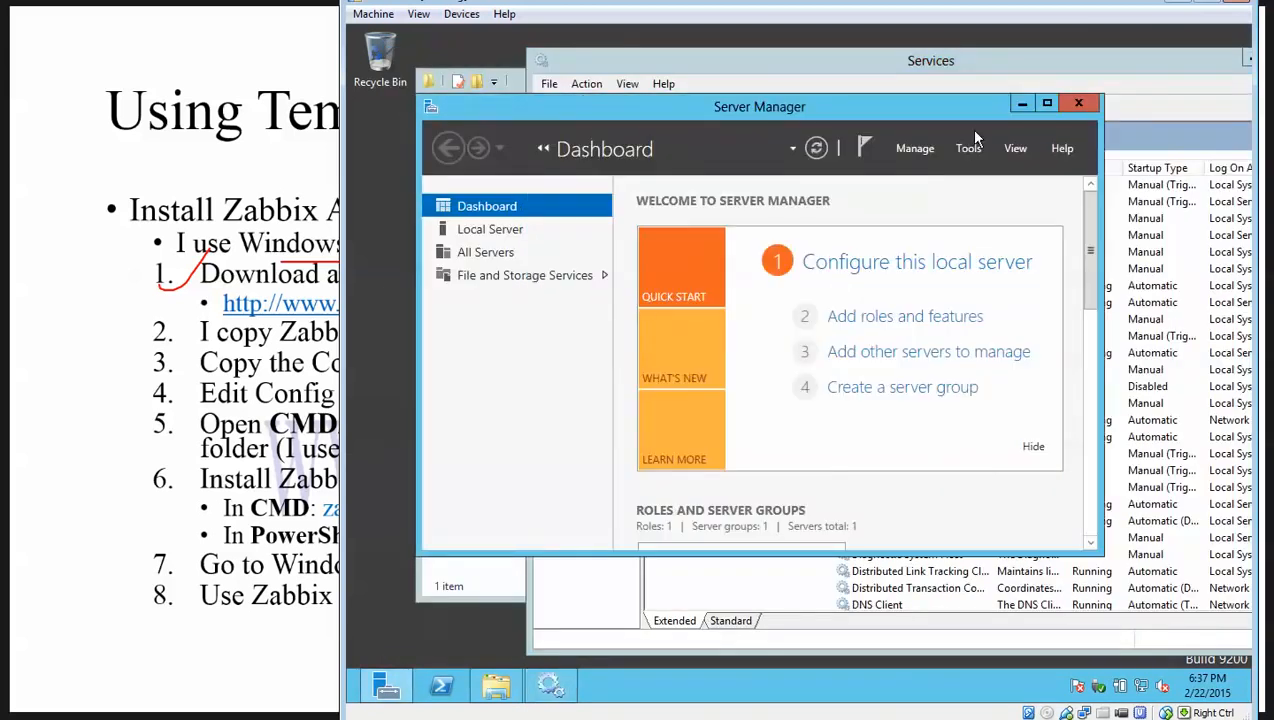
pyautogui.click(1028, 101)
pyautogui.moveTo(1043, 66); pyautogui.dragTo(900, 77)
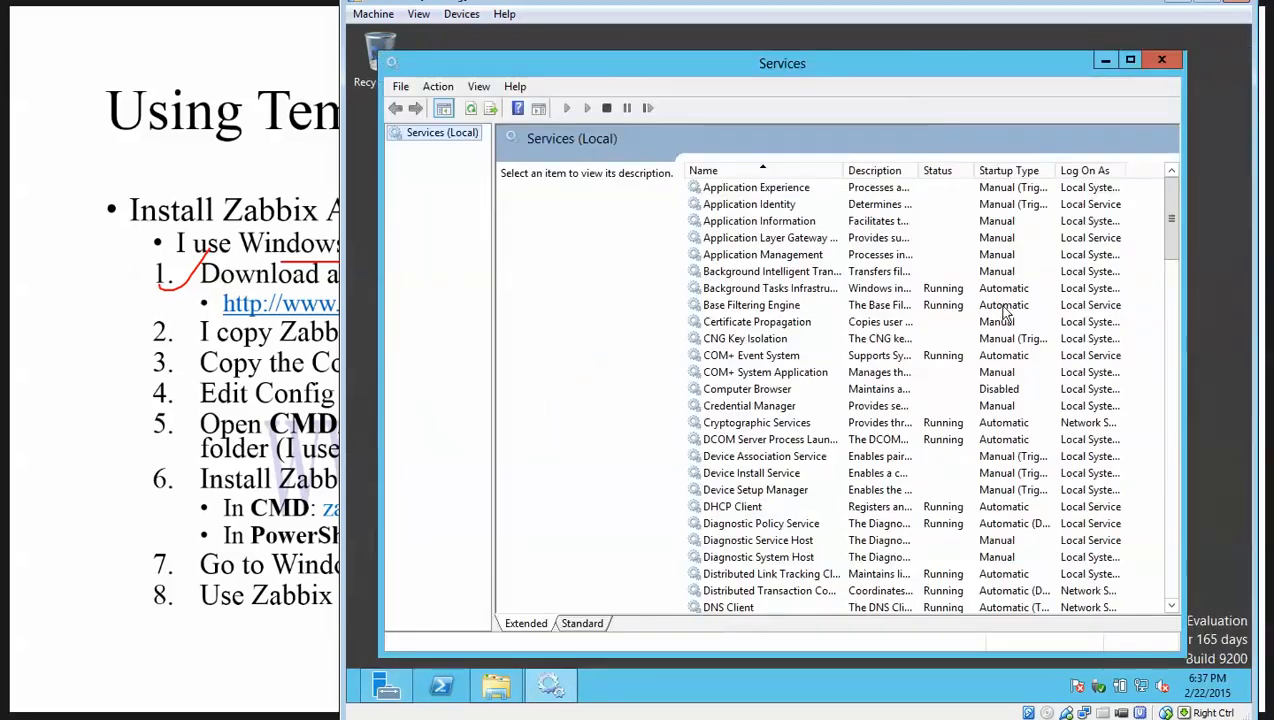
# Scroll the services list to the bottom, then minimize Services to return to C:\Zabbix.
pyautogui.click(834, 373)
pyautogui.scroll(-7, 826, 380)
pyautogui.scroll(-20, 826, 380)
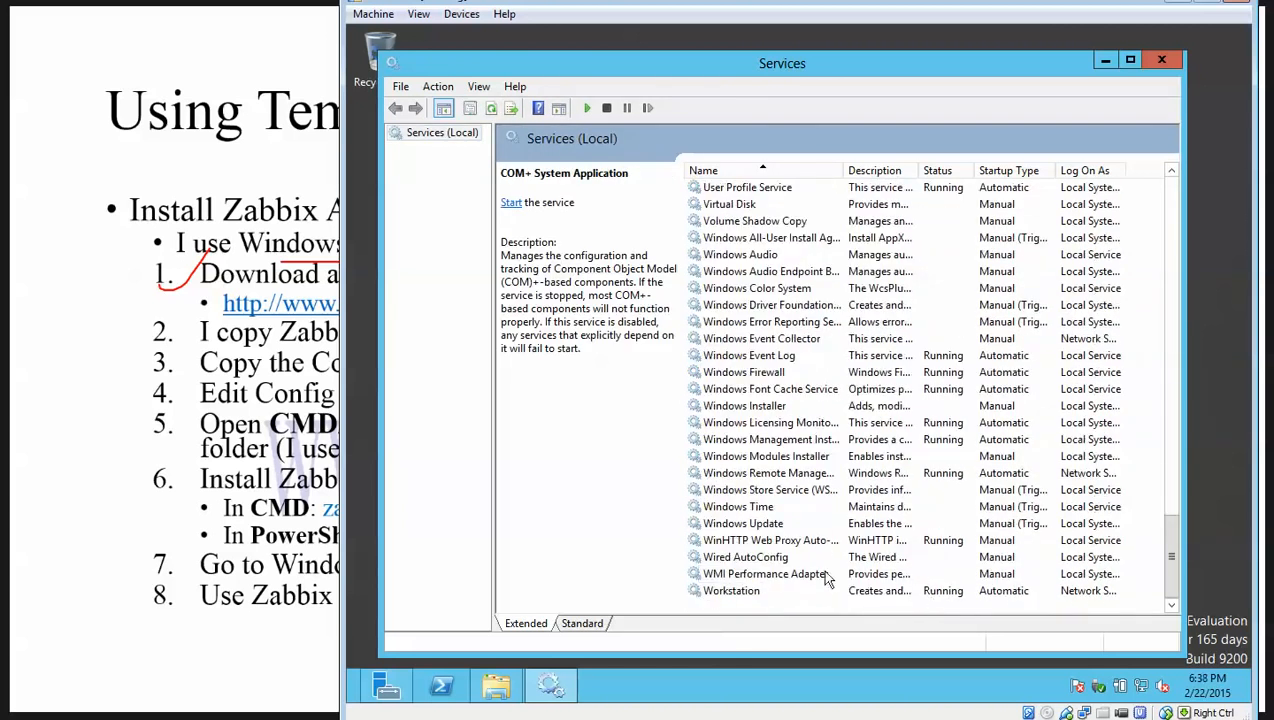
pyautogui.click(1105, 62)
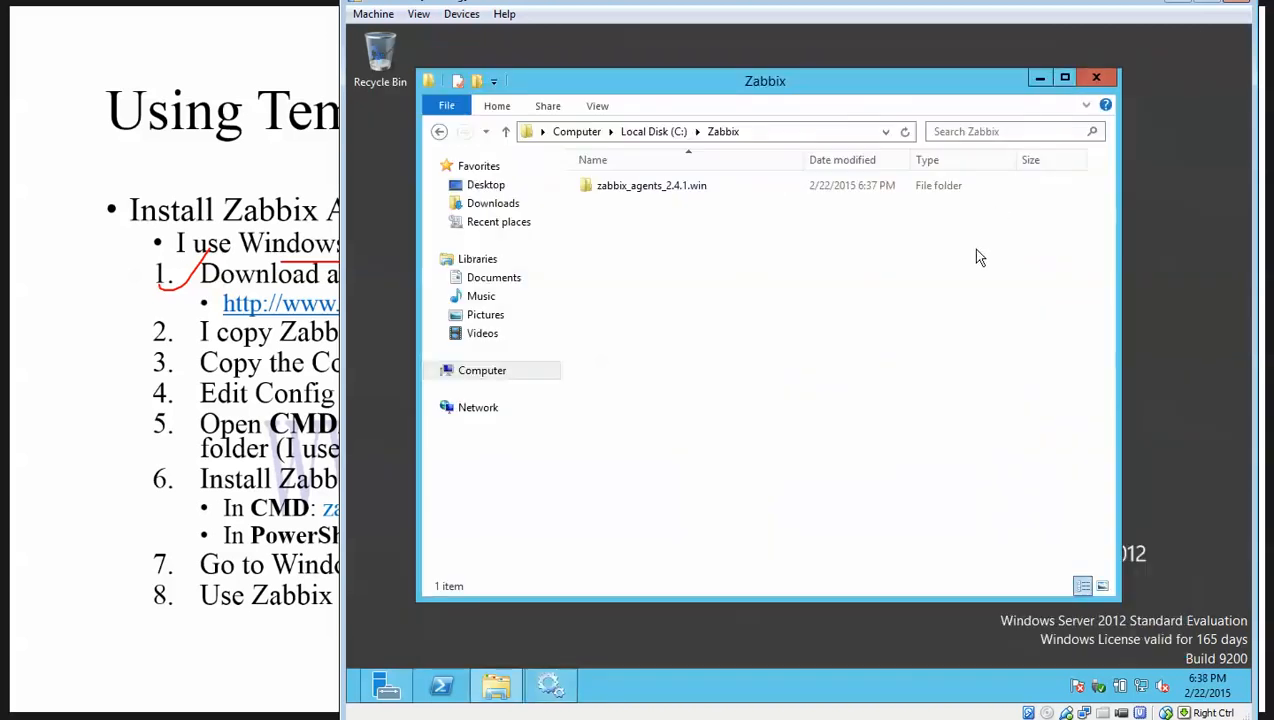
pyautogui.moveTo(661, 82); pyautogui.dragTo(692, 88)
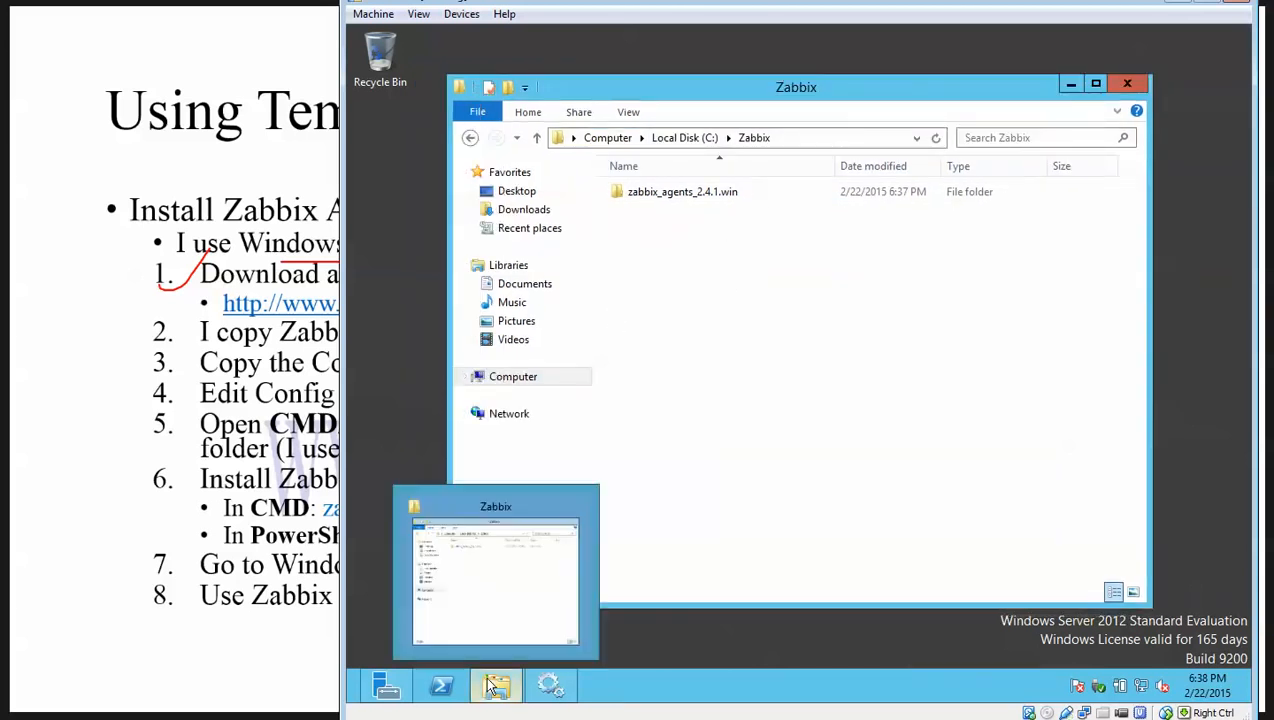
# Highlight WinSrv1 and ZabbixSrv with its .200 address in the GNS3 topology.
pyautogui.click(490, 718)
pyautogui.moveTo(801, 356); pyautogui.dragTo(706, 299)
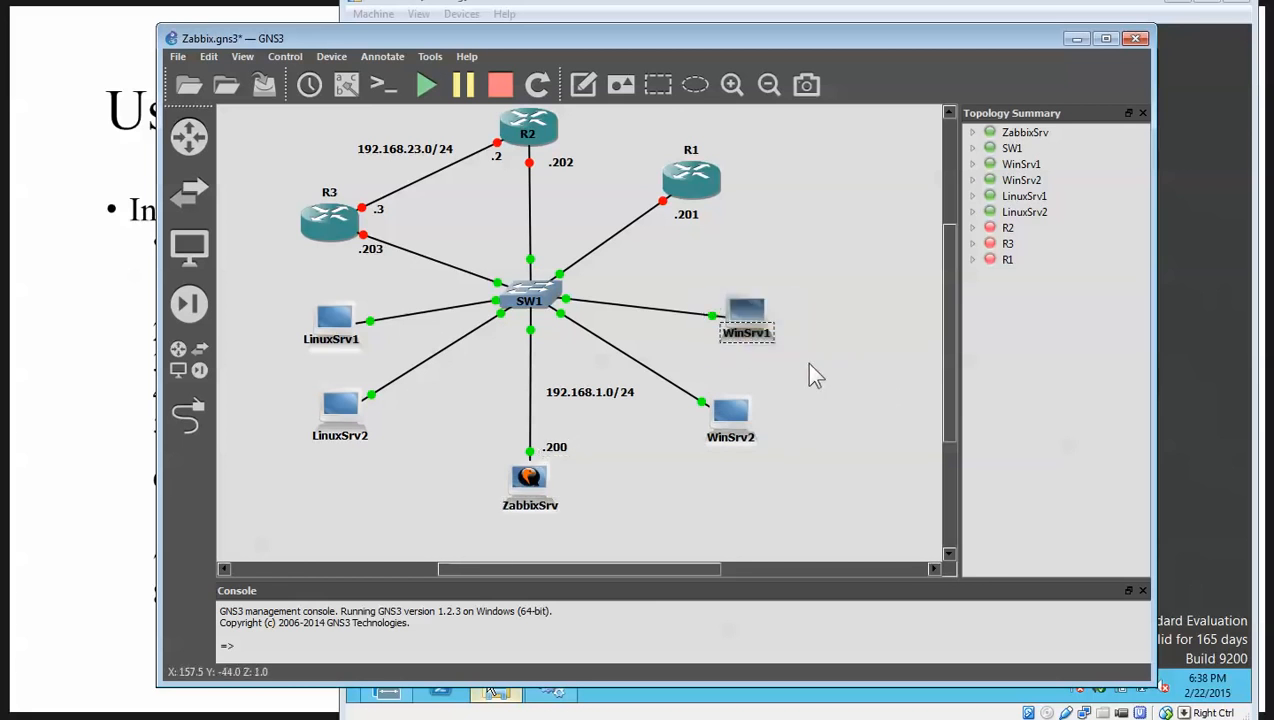
pyautogui.moveTo(806, 353); pyautogui.dragTo(695, 271)
pyautogui.moveTo(578, 505); pyautogui.dragTo(466, 400)
pyautogui.click(1074, 45)
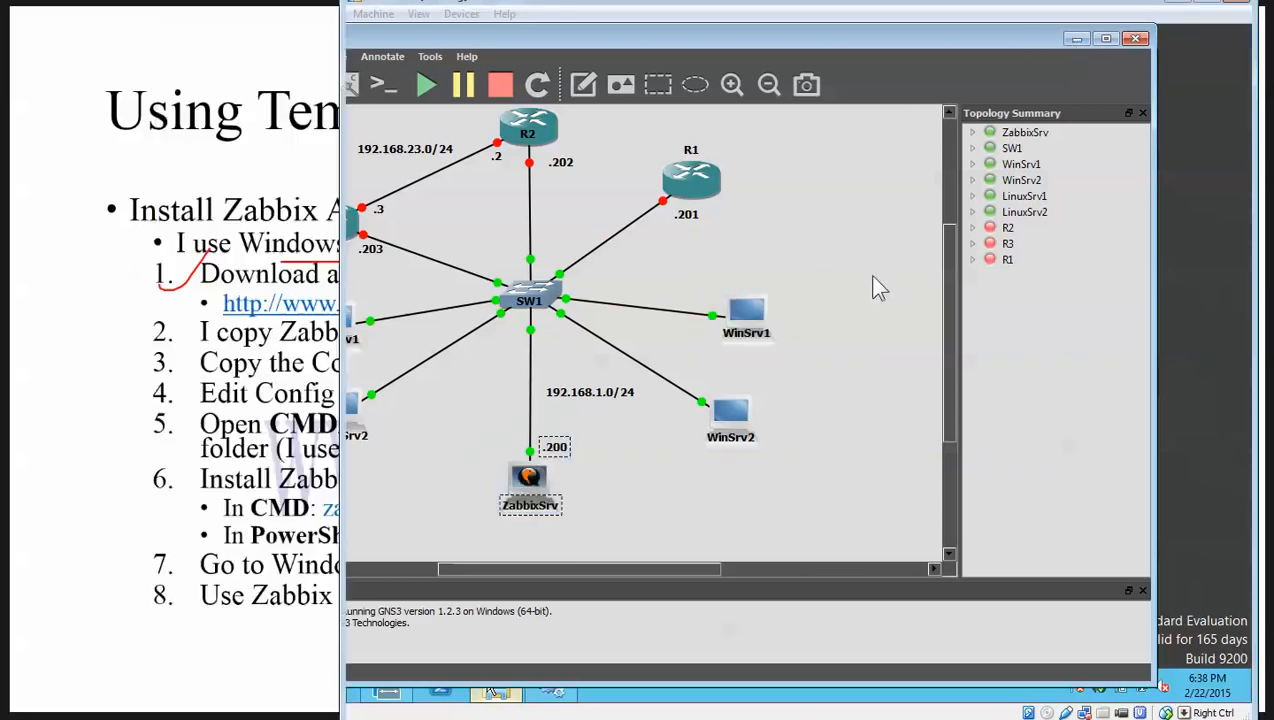
# Open zabbix_agents_2.4.1.win\conf to reach zabbix_agentd.win.conf.
pyautogui.click(678, 196)
pyautogui.doubleClick(676, 196)
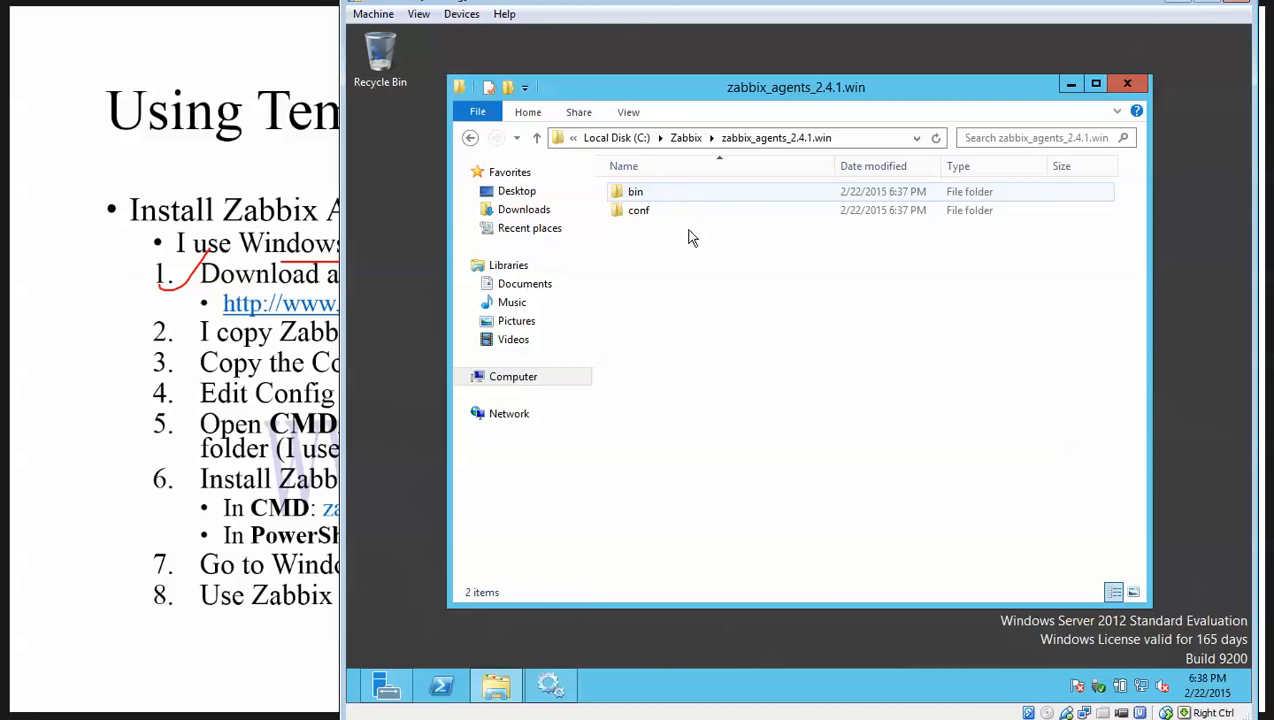
pyautogui.doubleClick(645, 212)
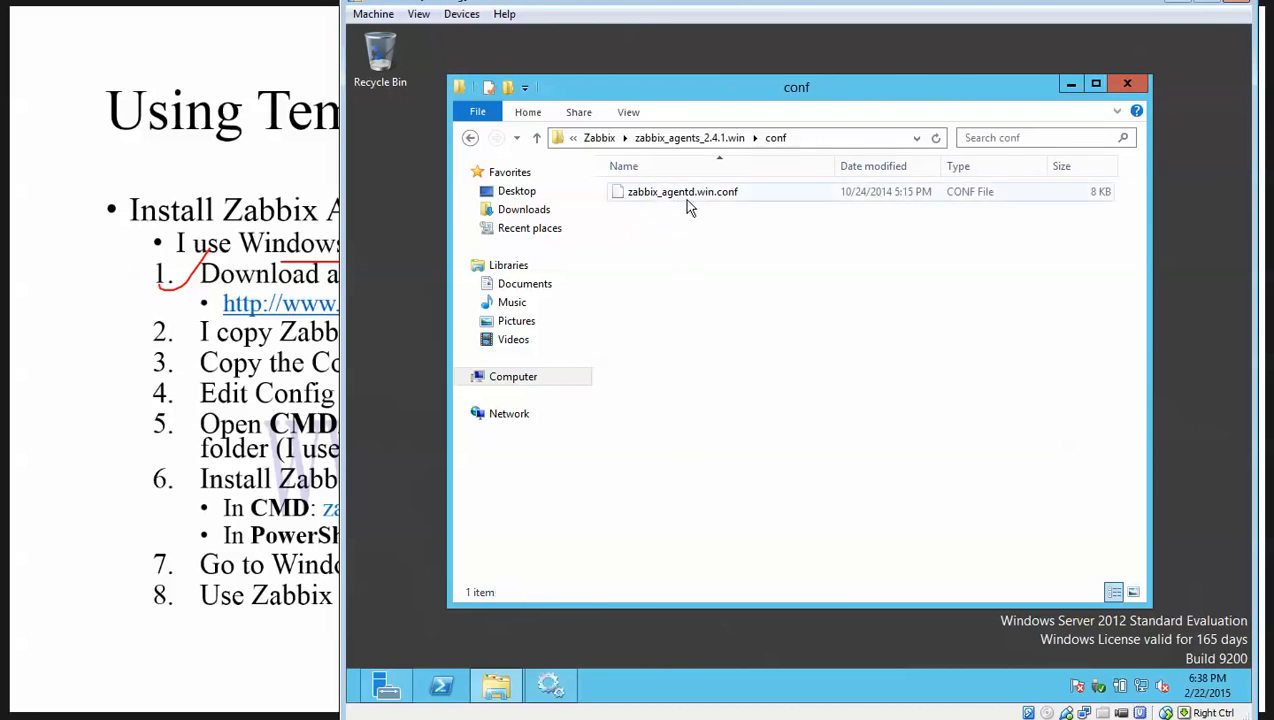
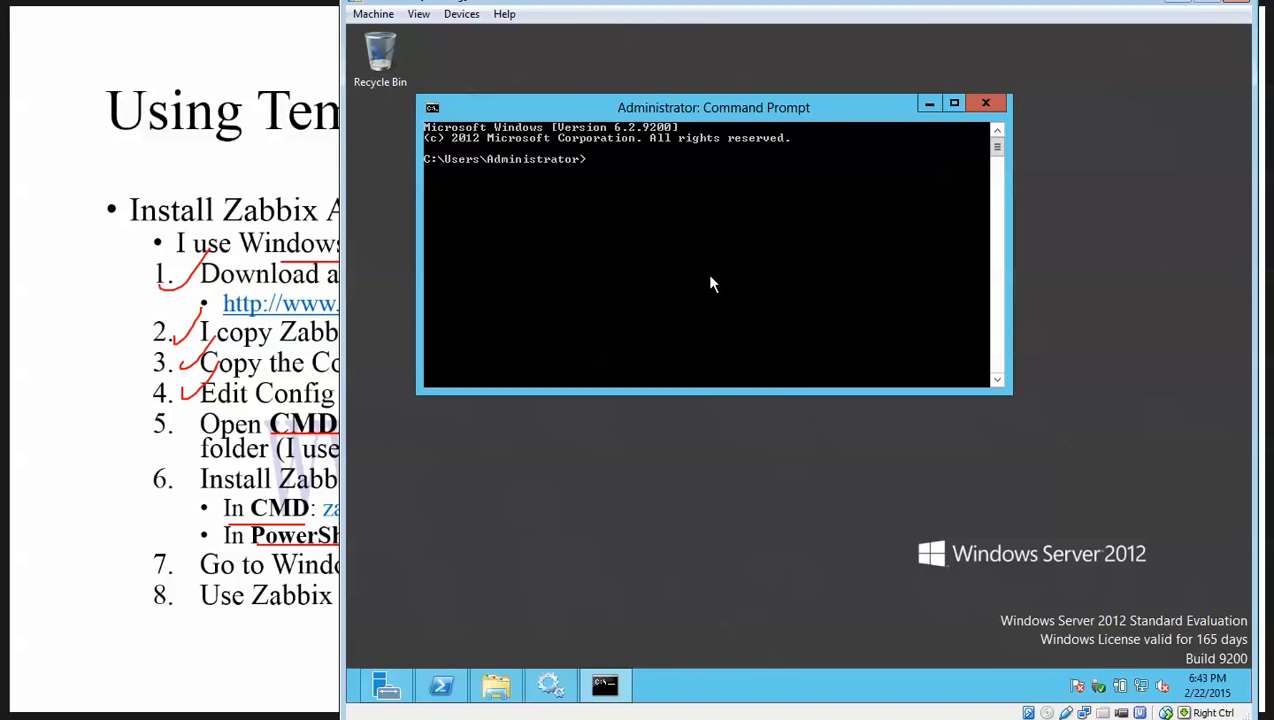
# Navigate the Command Prompt to the C:\Zabbix folder.
pyautogui.write('cd ')
pyautogui.write('c:')
pyautogui.press('Return')
pyautogui.write('cd')
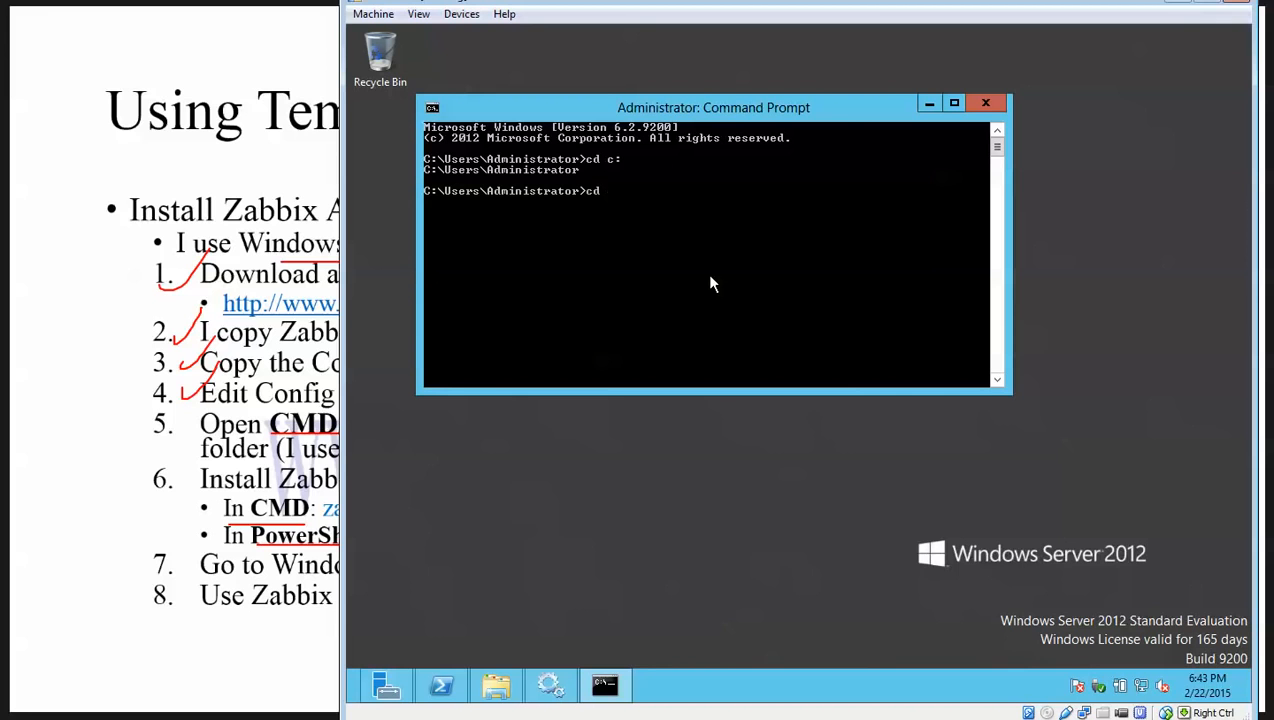
pyautogui.write(' ..')
pyautogui.press('Return')
pyautogui.write('cd ..')
pyautogui.press('Return')
pyautogui.write('cd z')
pyautogui.press('Tab')
pyautogui.press('Return')
# Copy the full path of the agent's win64 folder from a file window.
pyautogui.write('cd')
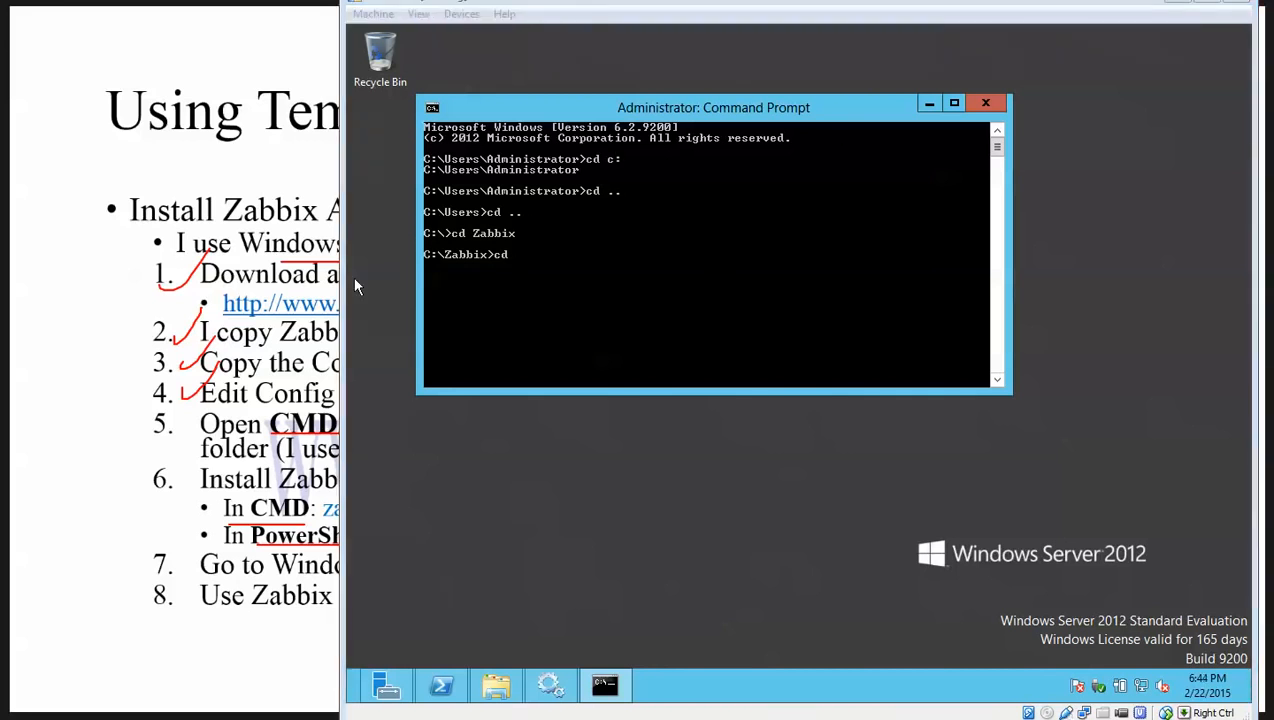
pyautogui.hotkey('alt', 'Tab')
pyautogui.click(718, 5)
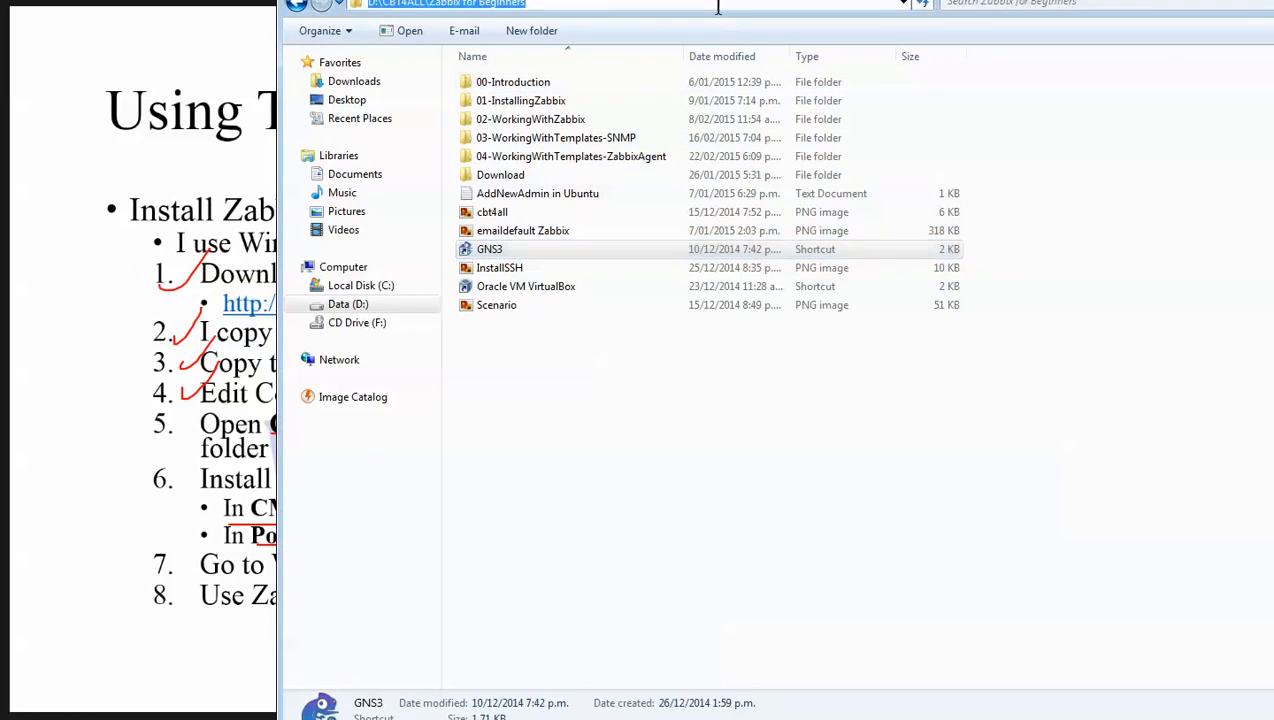
pyautogui.moveTo(363, 0); pyautogui.dragTo(366, 19)
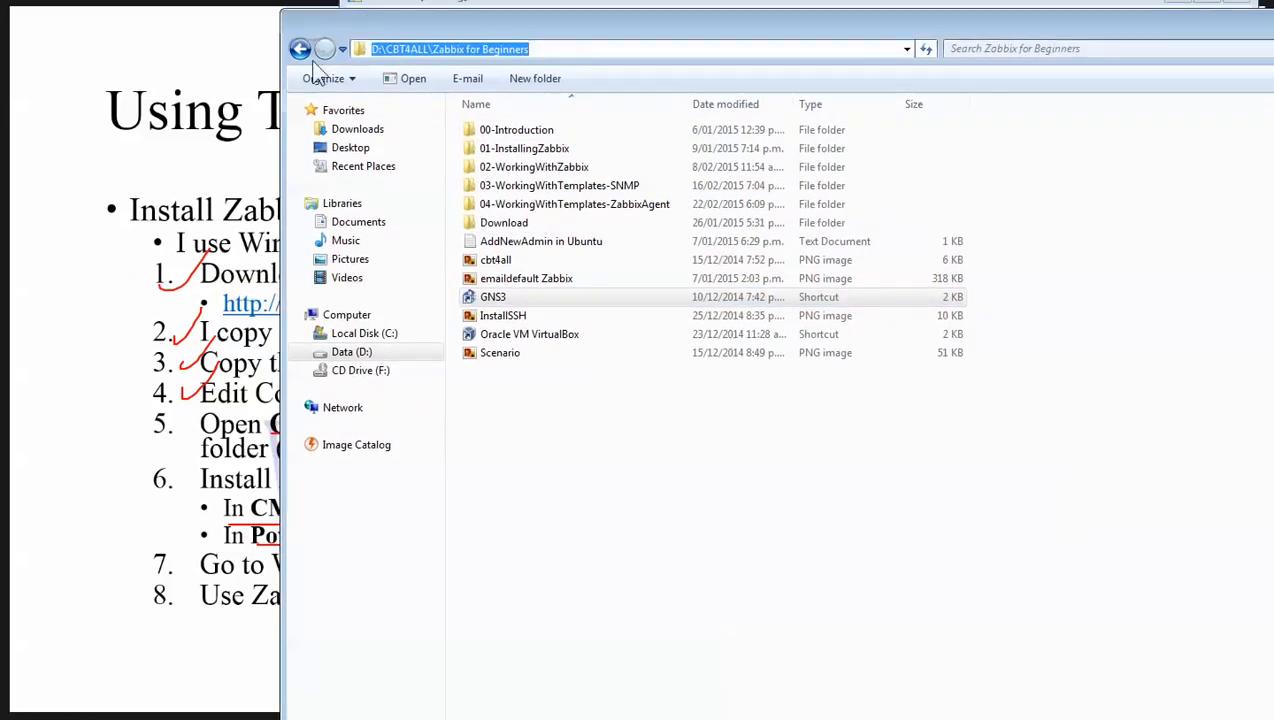
pyautogui.moveTo(1188, 20); pyautogui.dragTo(912, 28)
pyautogui.click(1019, 34)
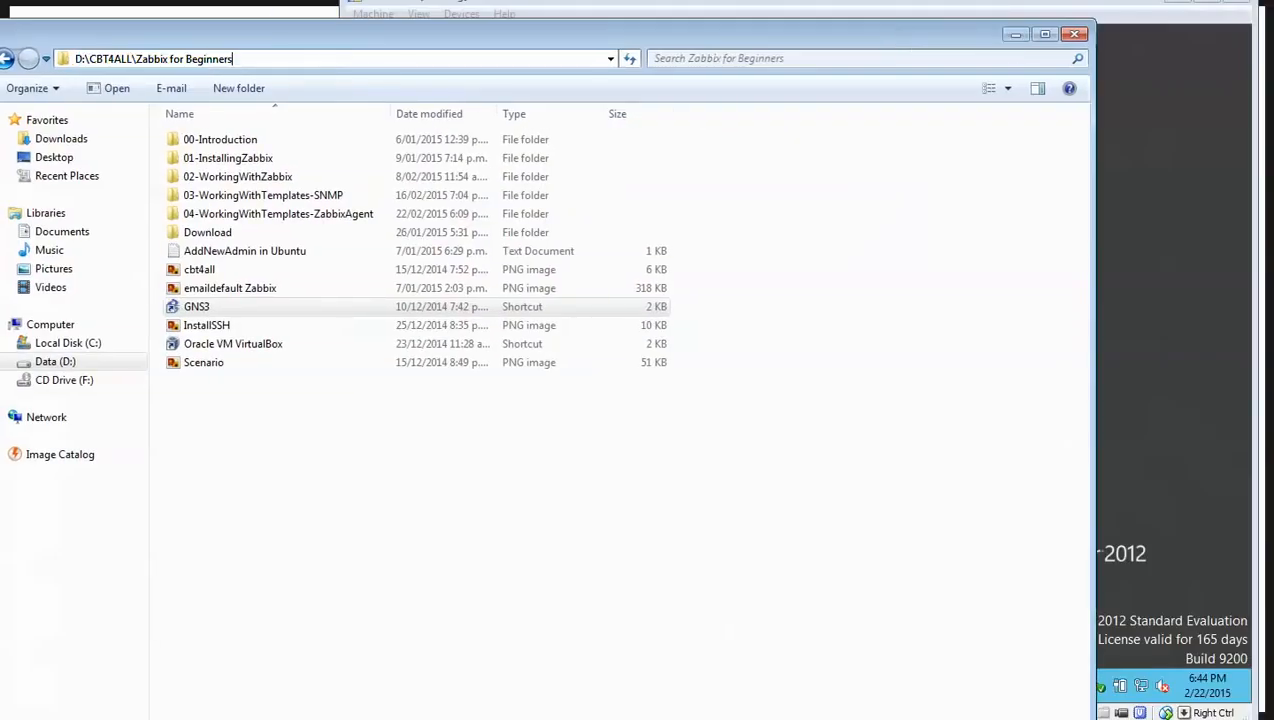
pyautogui.click(712, 573)
pyautogui.click(508, 684)
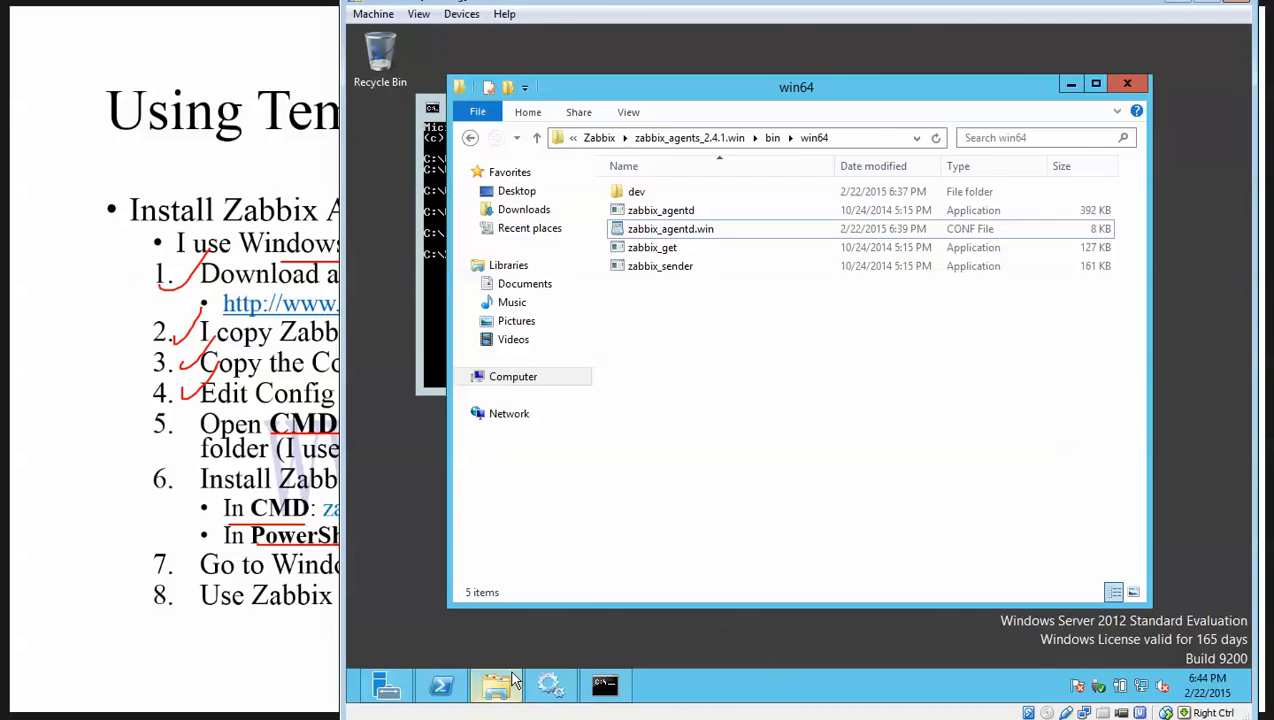
pyautogui.click(843, 138)
pyautogui.hotkey('ctrl', 'c')
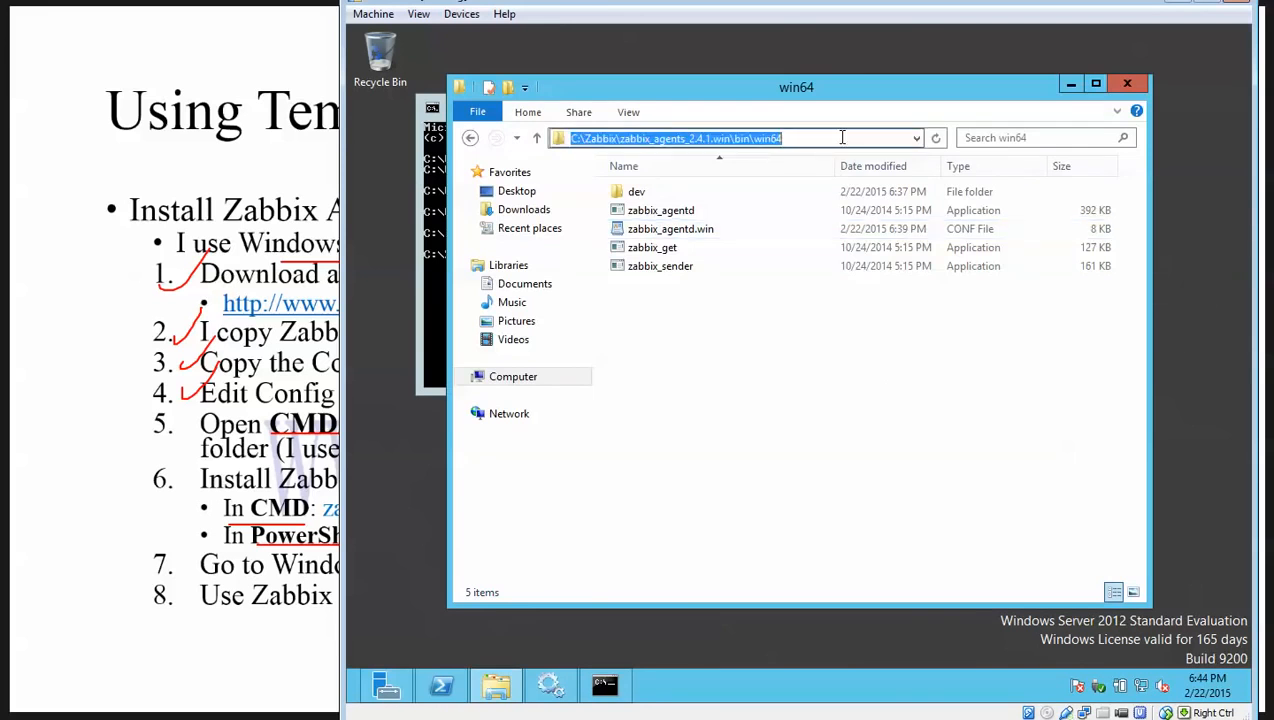
pyautogui.click(1070, 86)
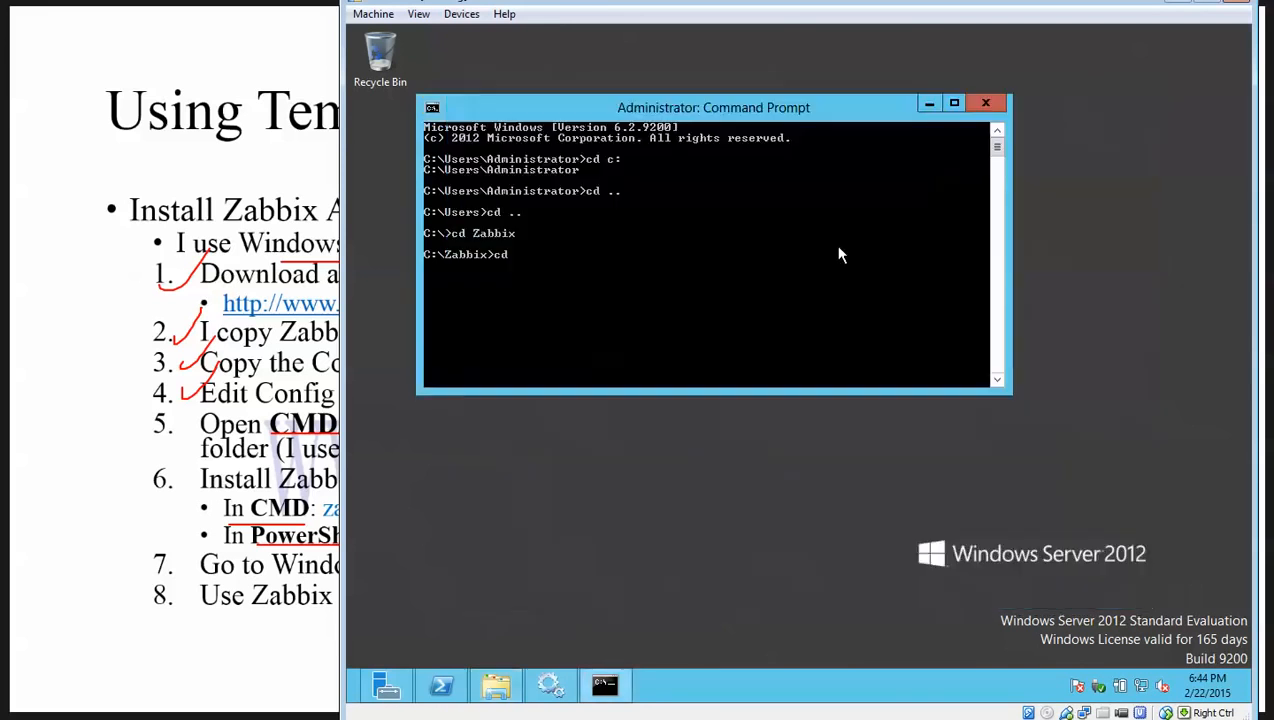
# Change into zabbix_agents_2.4.1.win\bin\win64 and run zabbix_agentd.exe --start.
pyautogui.rightClick(768, 270)
pyautogui.click(795, 314)
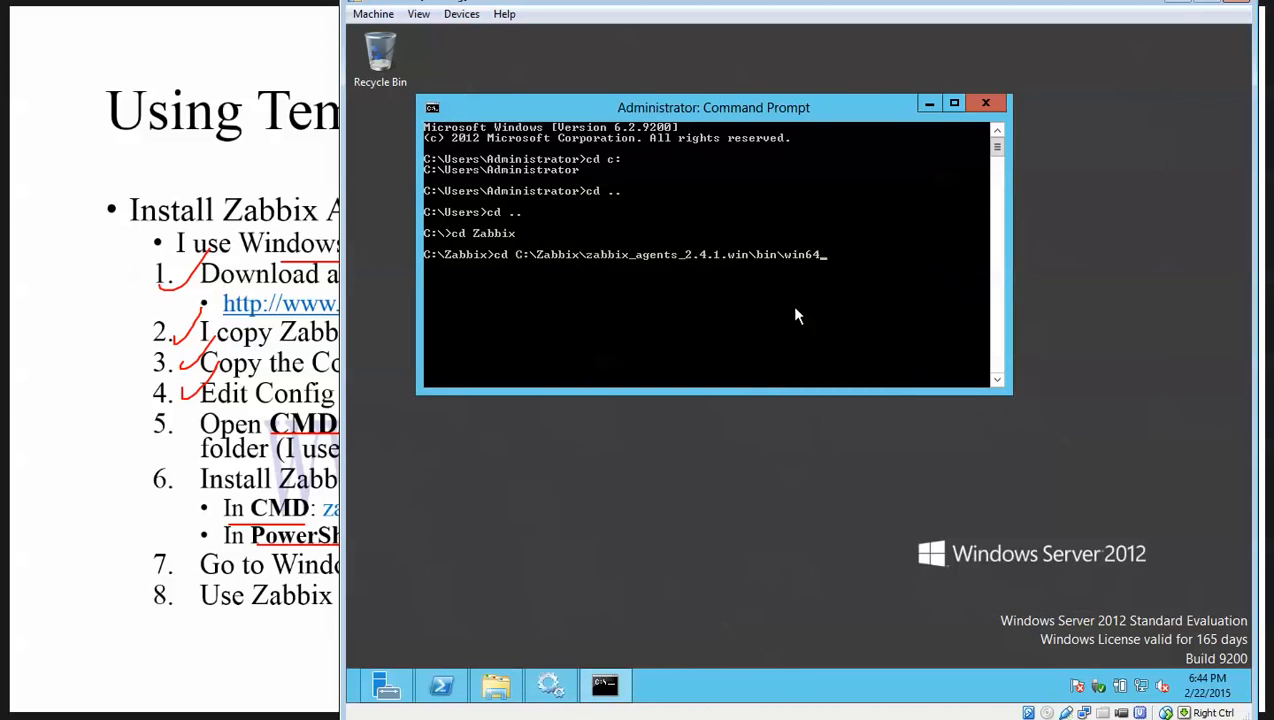
pyautogui.press('Return')
pyautogui.press('Return')
pyautogui.press('Return')
pyautogui.press('Return')
pyautogui.press('Return')
pyautogui.press('Return')
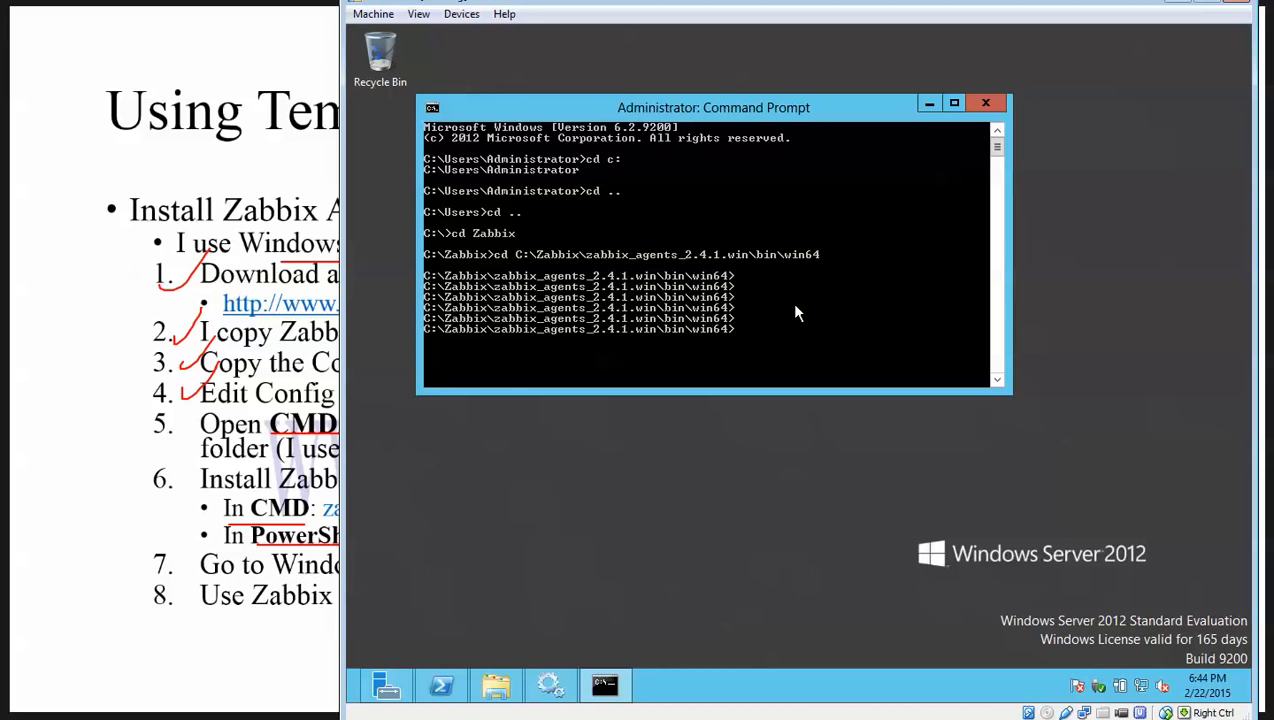
pyautogui.write('zabbix_agentd.exe')
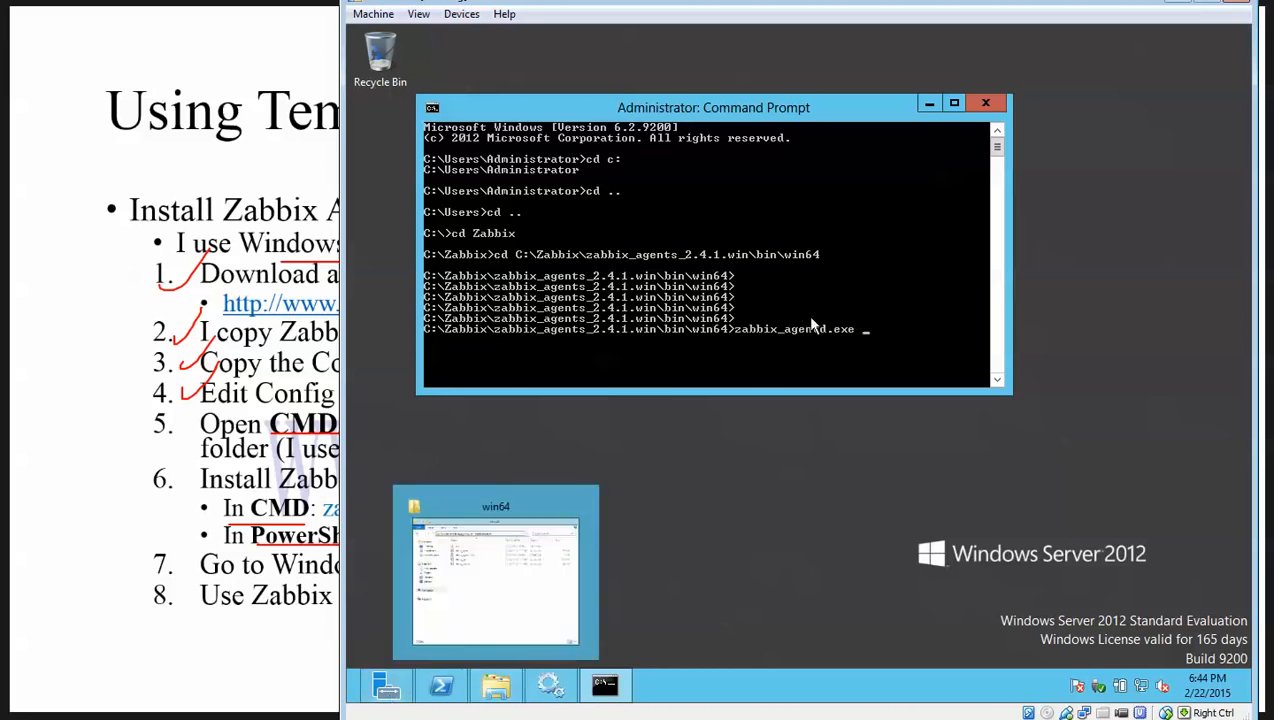
pyautogui.write(' --')
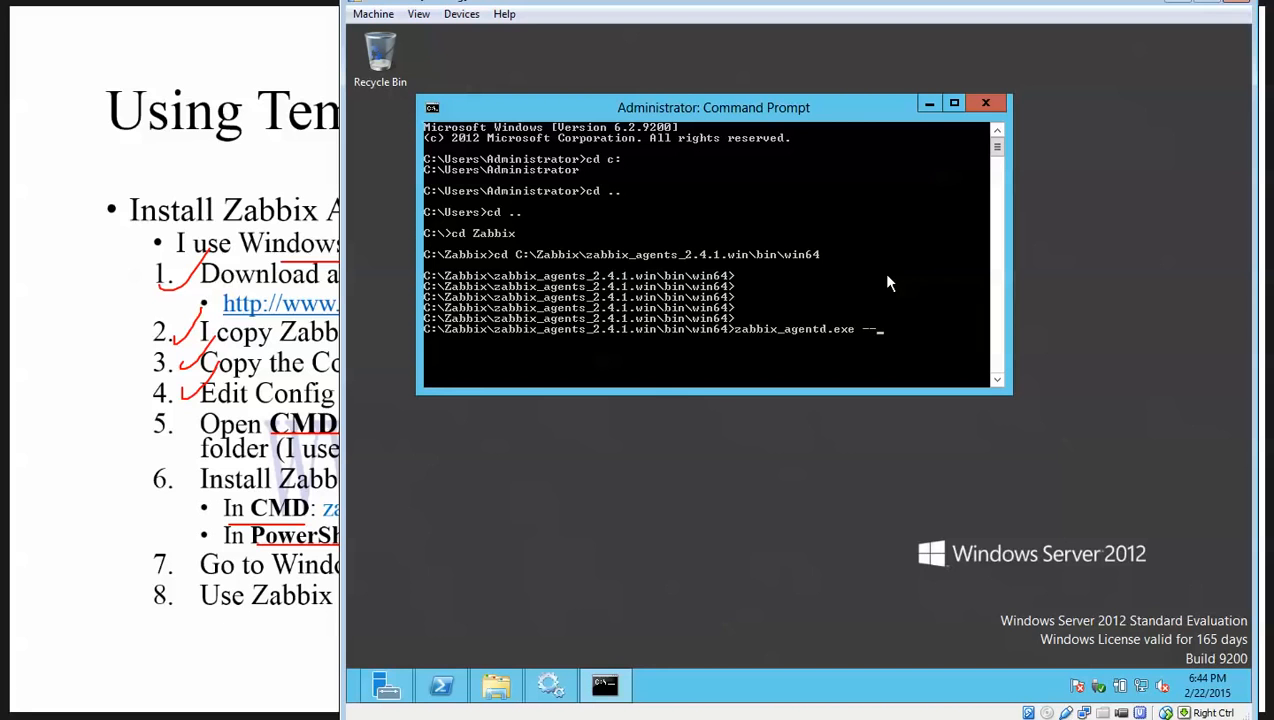
pyautogui.write('start')
pyautogui.press('Return')
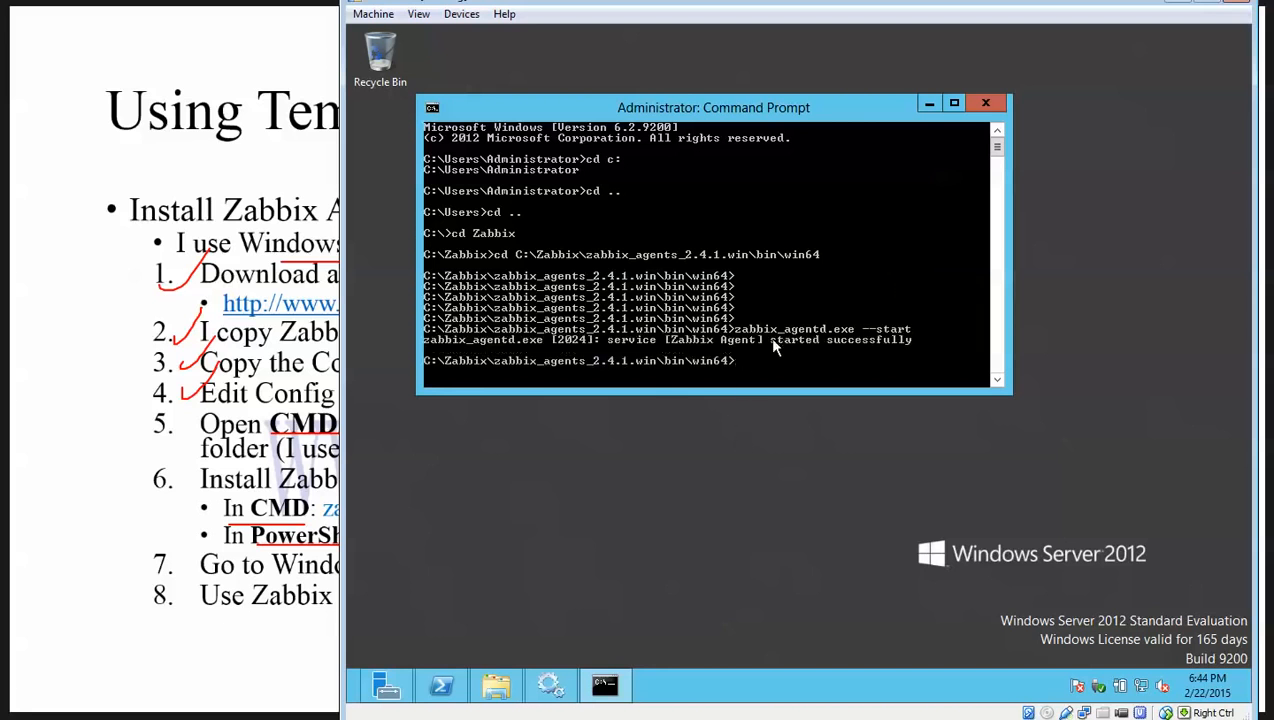
# Refresh Services to confirm Zabbix Agent is Running, then minimize it.
pyautogui.click(549, 685)
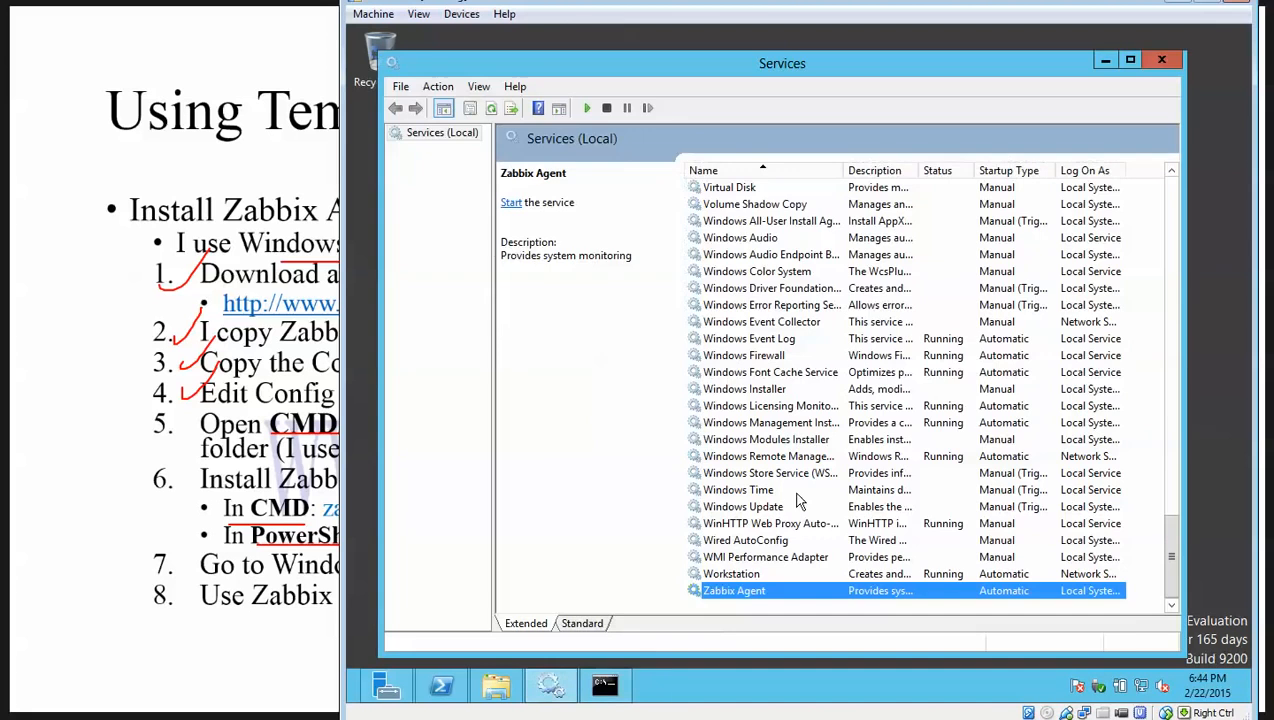
pyautogui.click(491, 108)
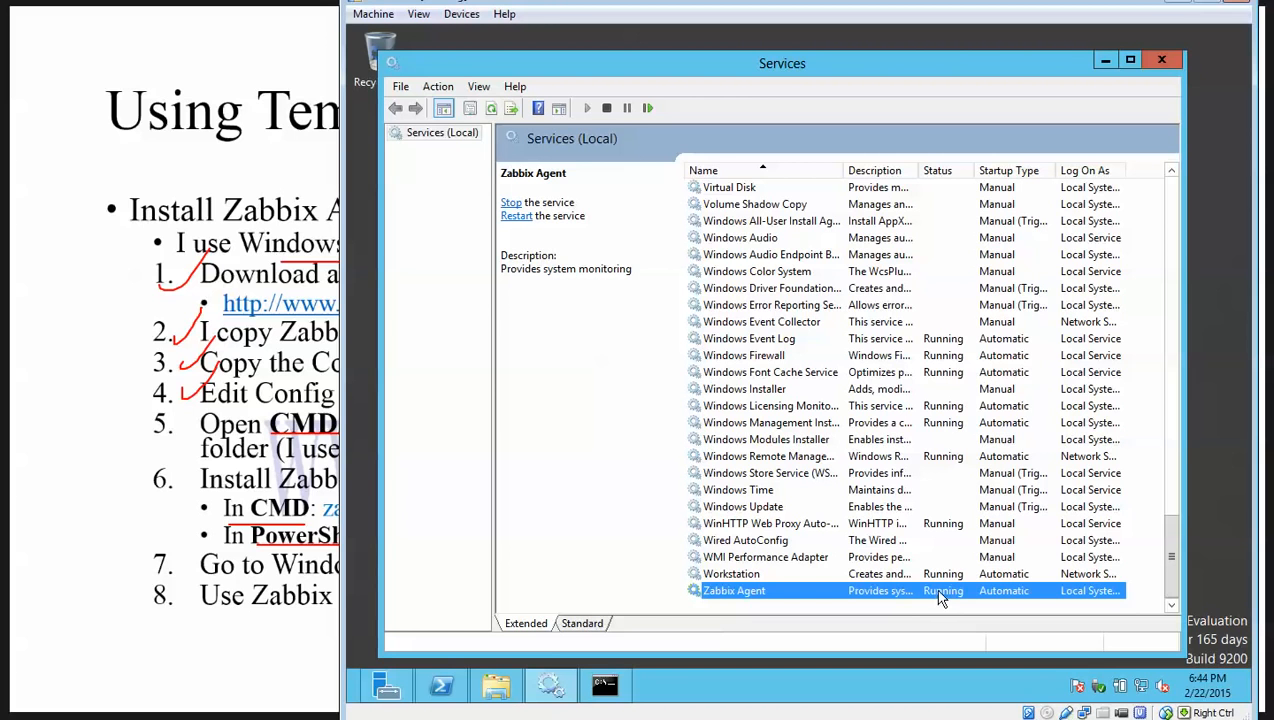
pyautogui.click(1104, 62)
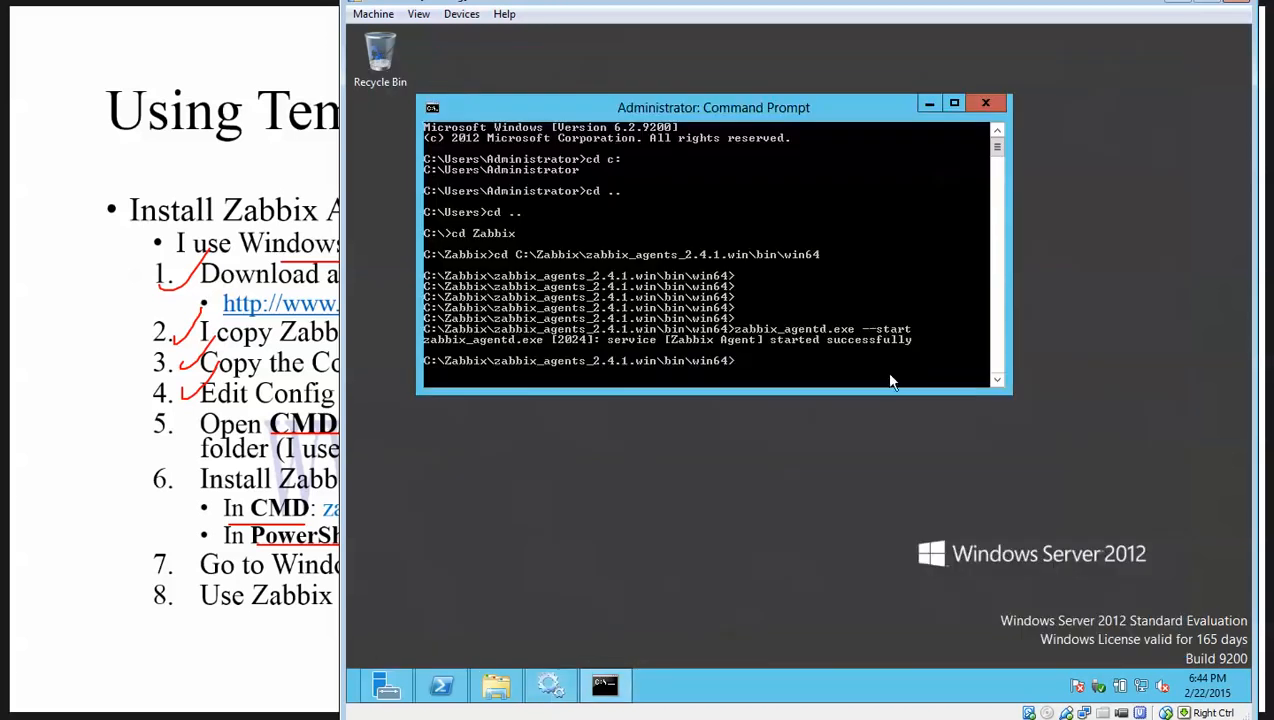
# Rearrange the PowerShell and Command Prompt windows on the server.
pyautogui.click(441, 685)
pyautogui.moveTo(656, 89); pyautogui.dragTo(763, 106)
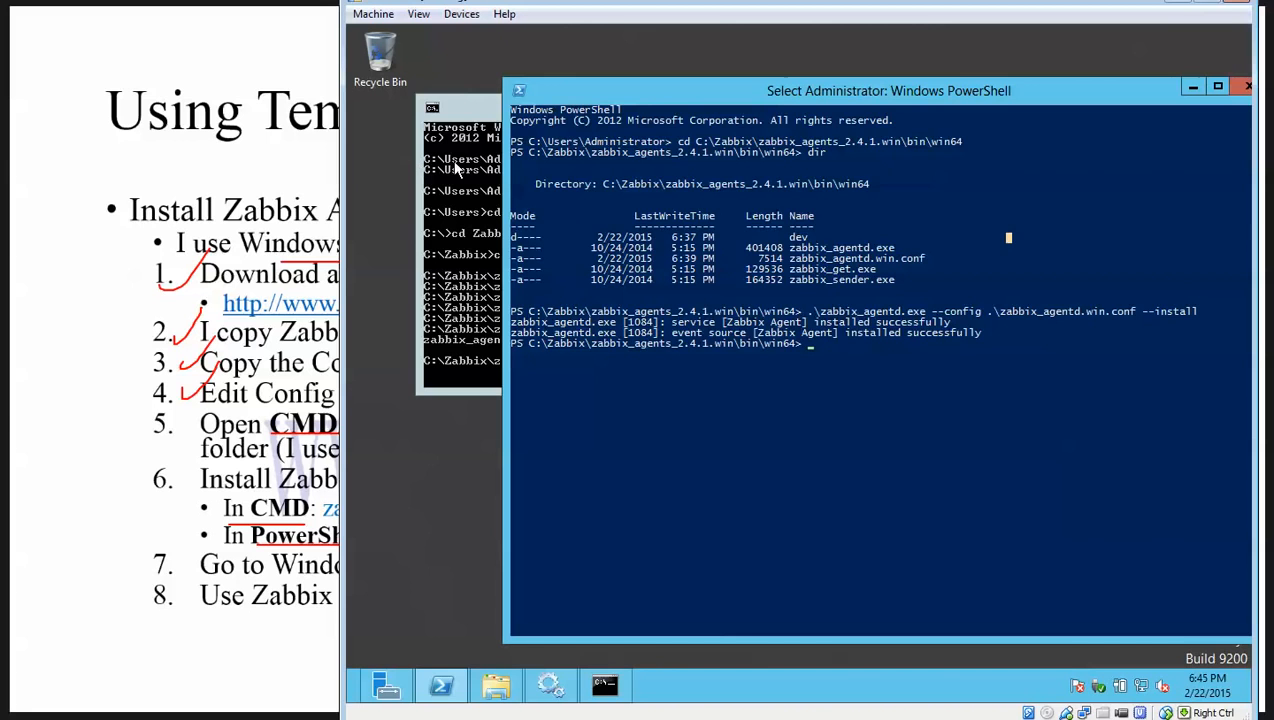
pyautogui.click(456, 170)
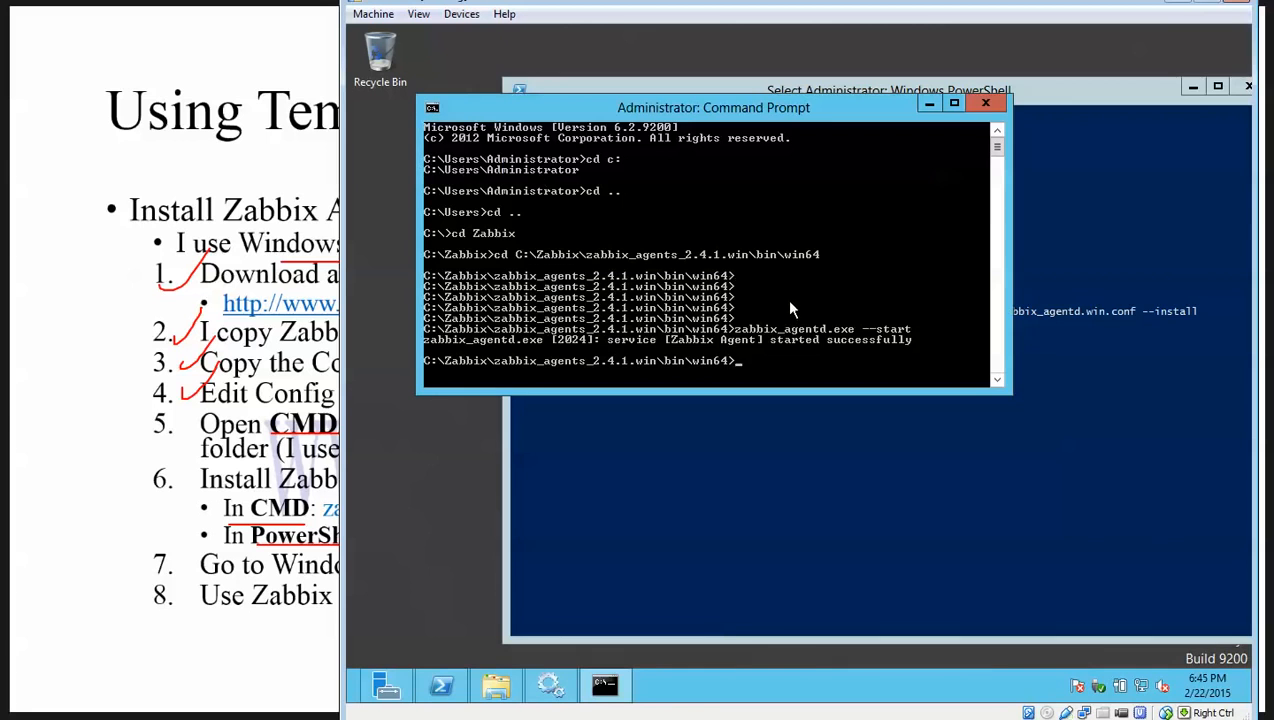
pyautogui.moveTo(872, 115); pyautogui.dragTo(838, 110)
pyautogui.moveTo(1045, 96); pyautogui.dragTo(987, 76)
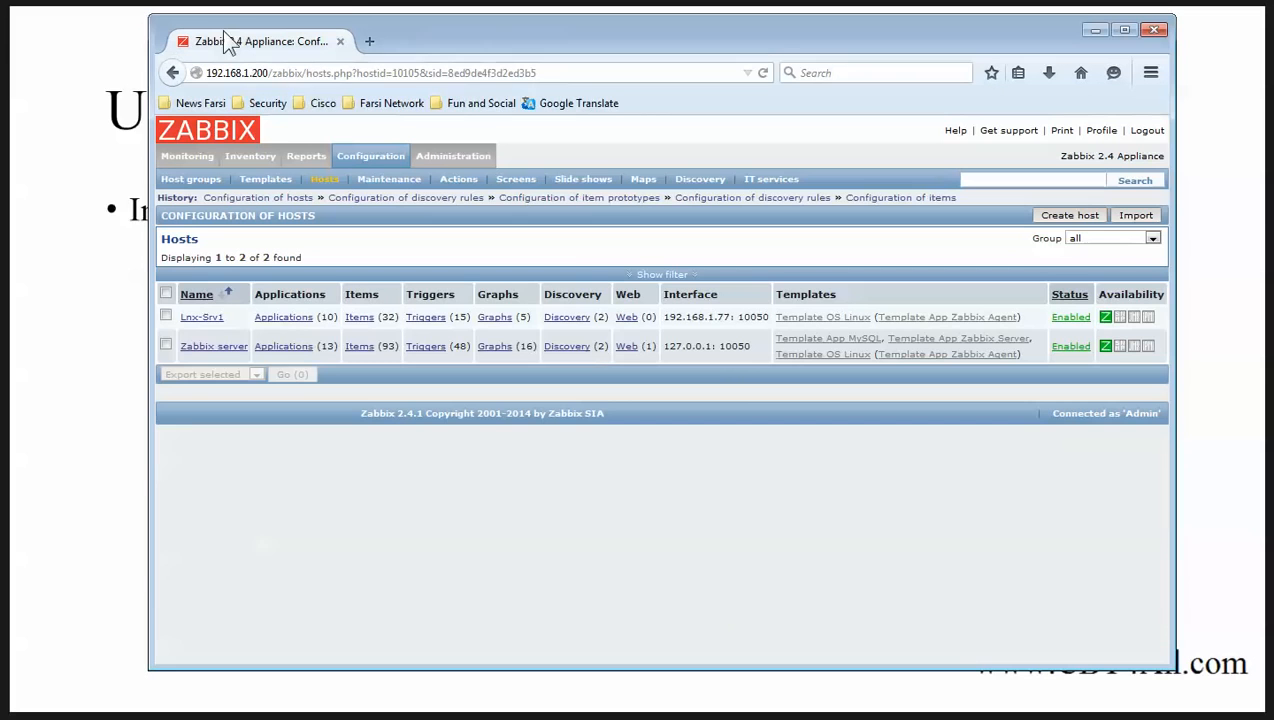
# Begin new host Win-Srv1 in group Templates, replacing agent IP 127.0.0.1 with 192.168.1.
pyautogui.click(1069, 215)
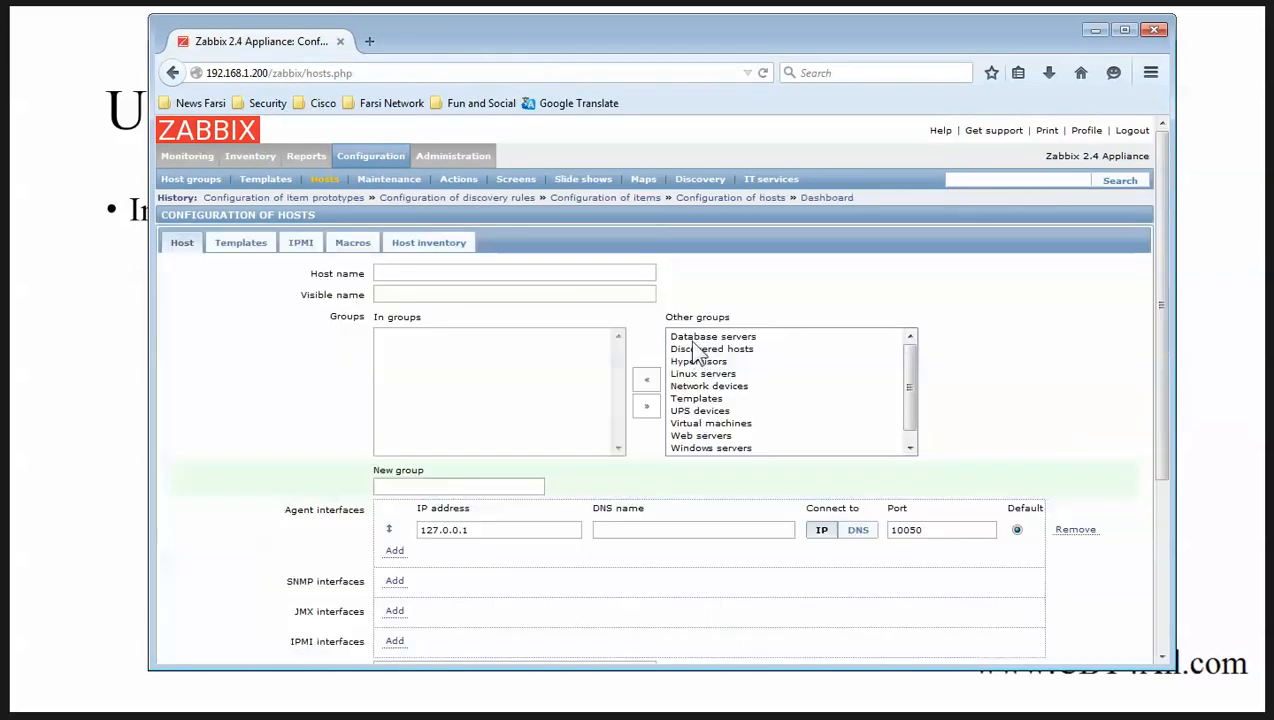
pyautogui.click(456, 277)
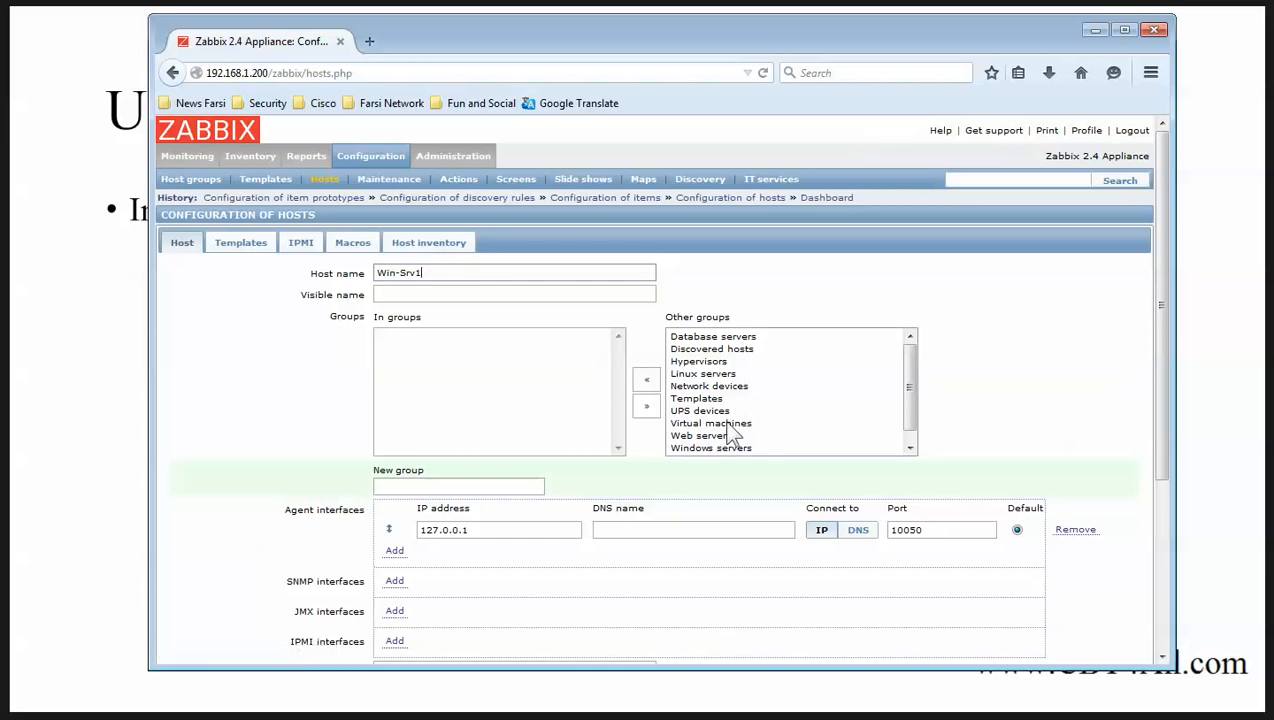
pyautogui.click(678, 398)
pyautogui.click(647, 381)
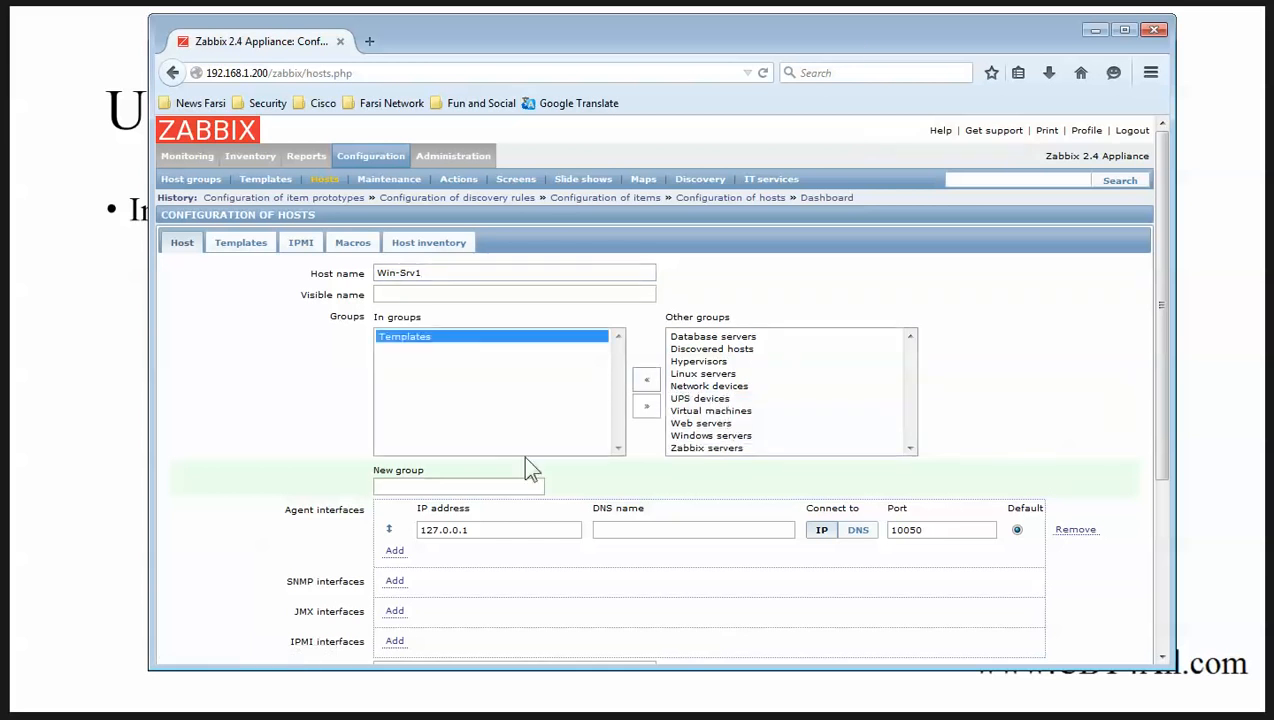
pyautogui.moveTo(519, 529); pyautogui.dragTo(358, 529)
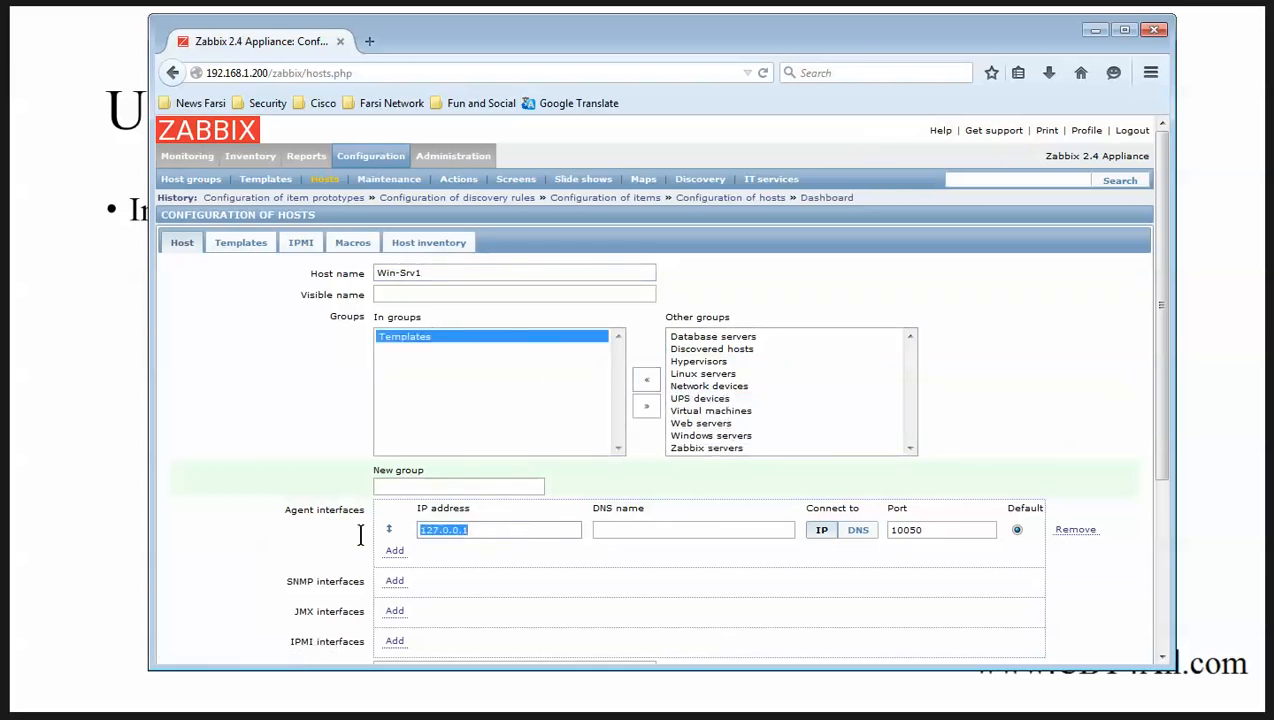
pyautogui.write('192.168')
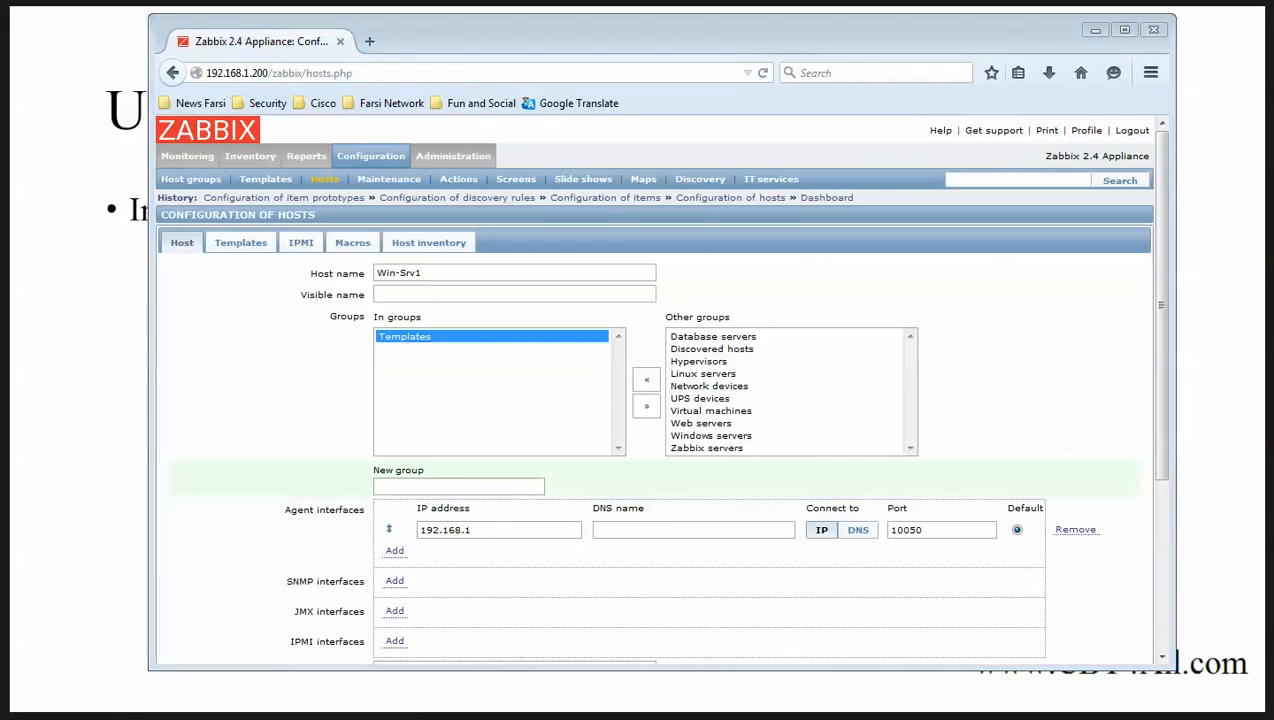
pyautogui.hotkey('alt', 'Tab')
pyautogui.click(402, 336)
# Run ipconfig to find the server's IPv4 address 192.168.1.78.
pyautogui.press('Return')
pyautogui.press('Return')
pyautogui.press('Return')
pyautogui.press('Return')
pyautogui.press('Return')
pyautogui.press('Return')
pyautogui.press('Return')
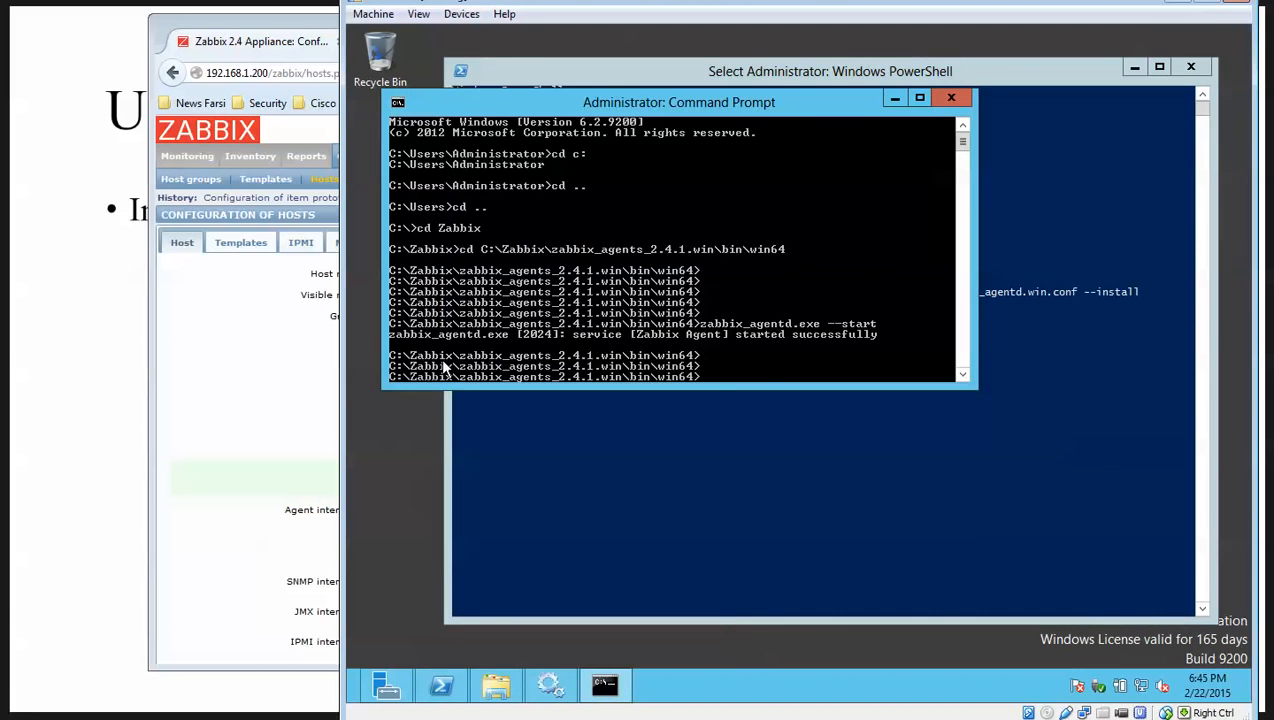
pyautogui.write('i')
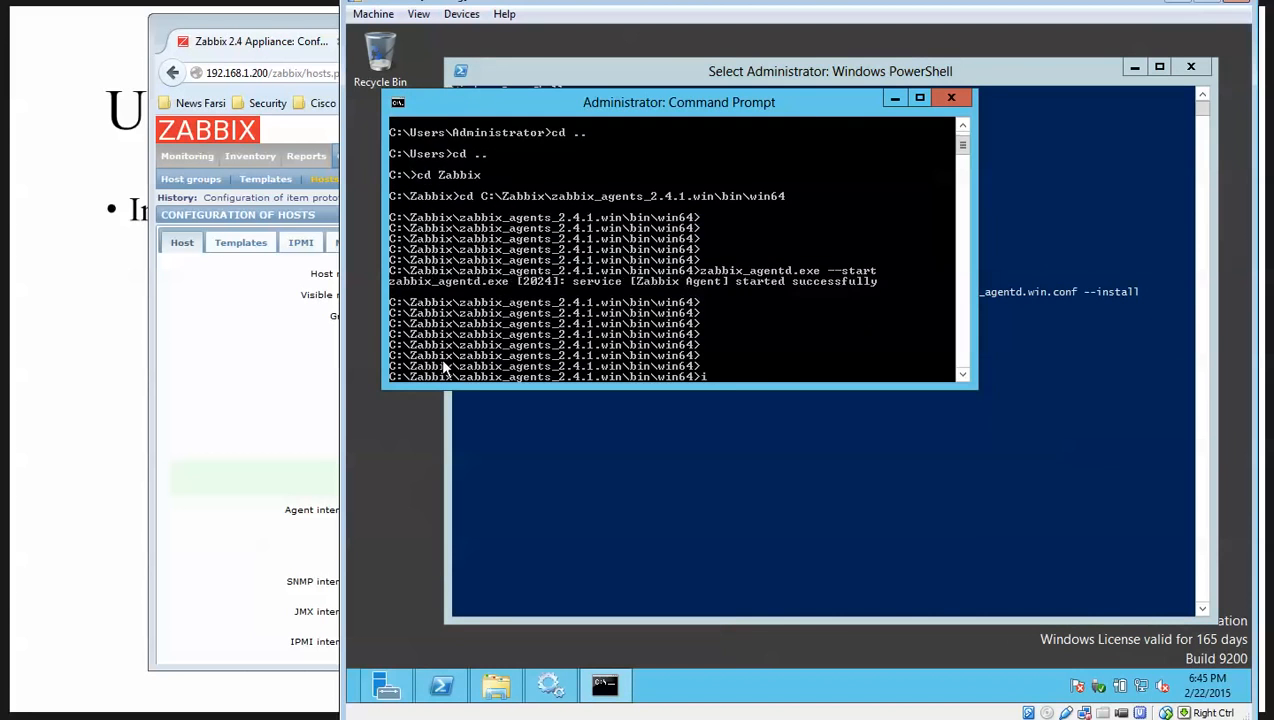
pyautogui.write('pcofngi')
pyautogui.press('BackSpace')
pyautogui.press('BackSpace')
pyautogui.press('BackSpace')
pyautogui.write('foiig')
pyautogui.press('Return')
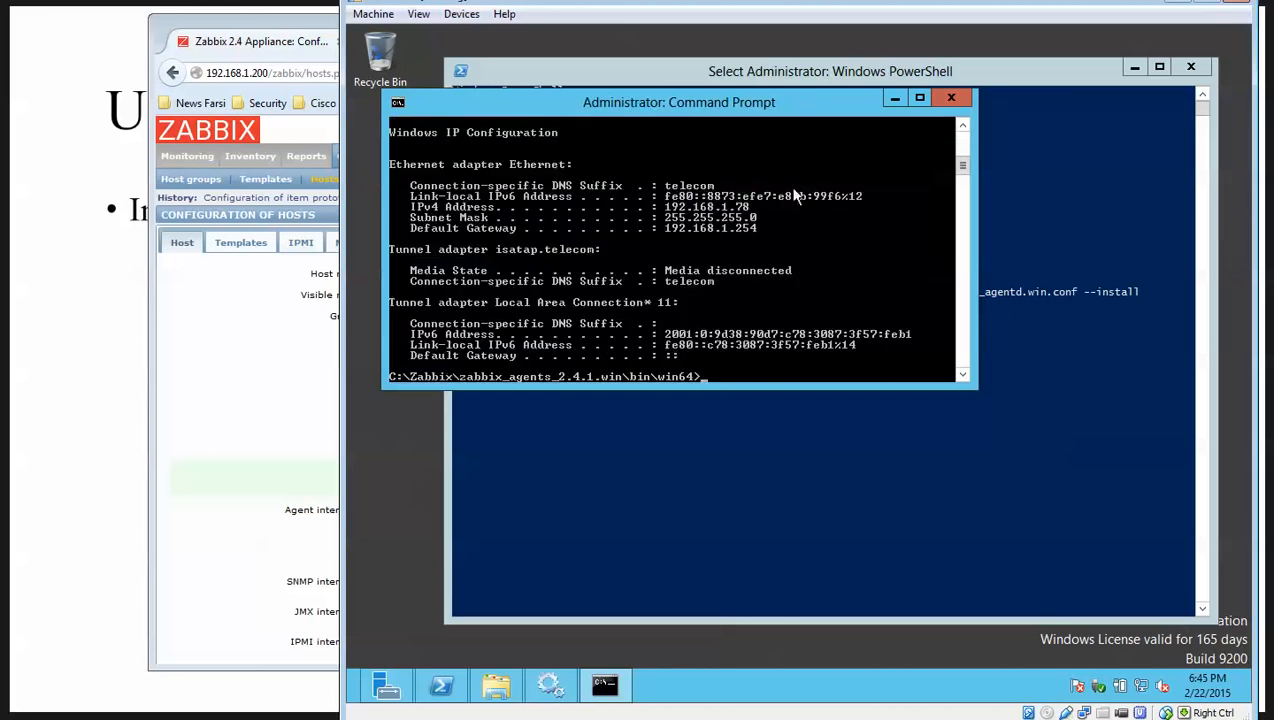
# Finish the agent IP as 192.168.1.78 with port 10050, then open Network and Sharing Center.
pyautogui.click(269, 52)
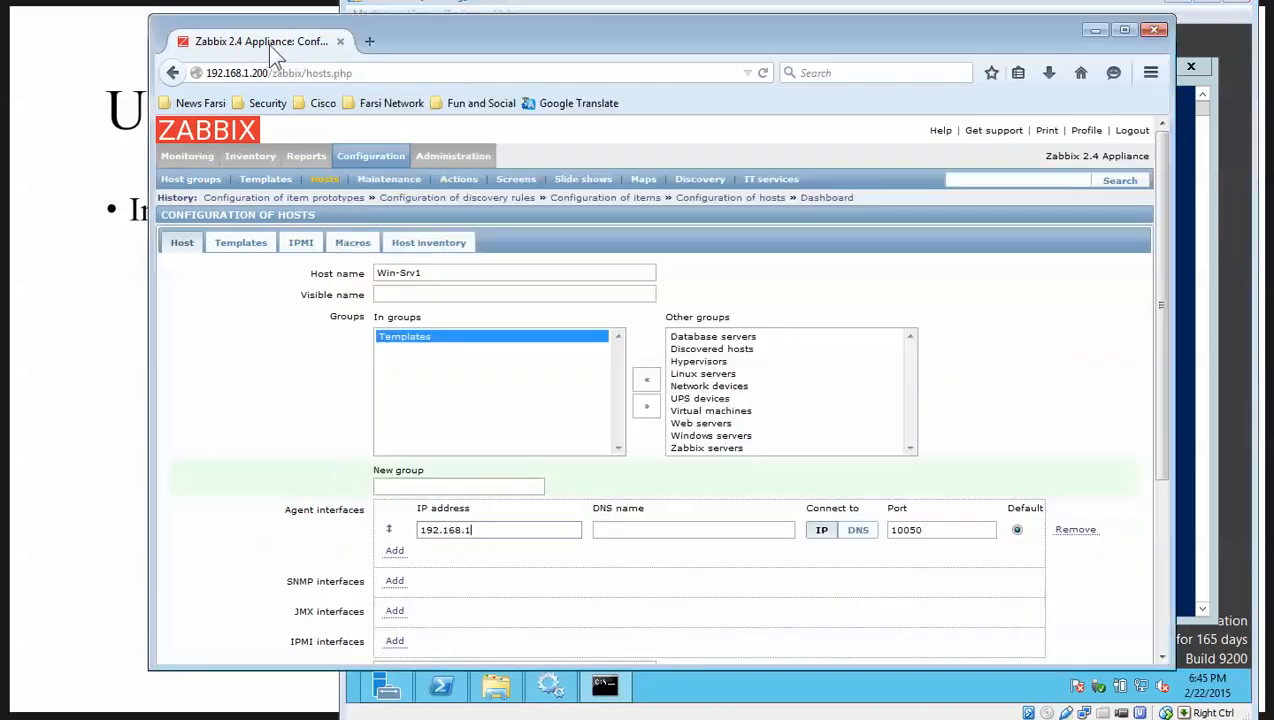
pyautogui.click(501, 529)
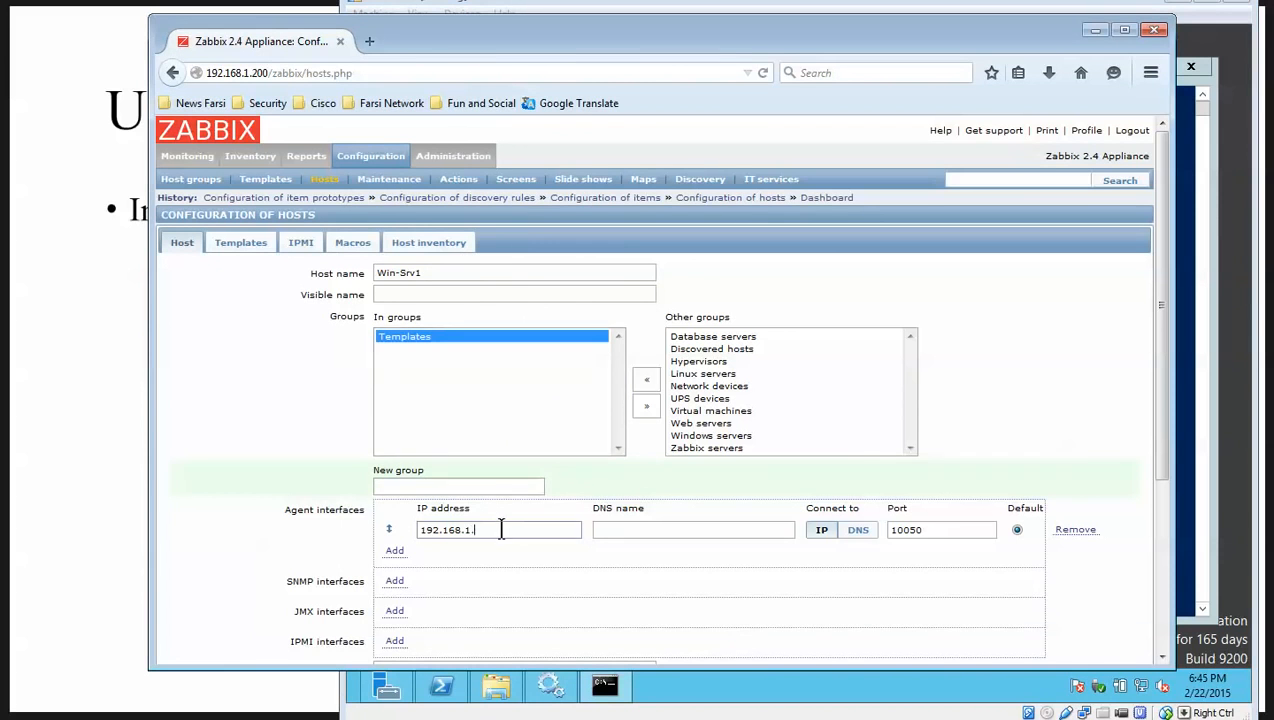
pyautogui.write('78')
pyautogui.click(934, 532)
pyautogui.moveTo(934, 532); pyautogui.dragTo(886, 531)
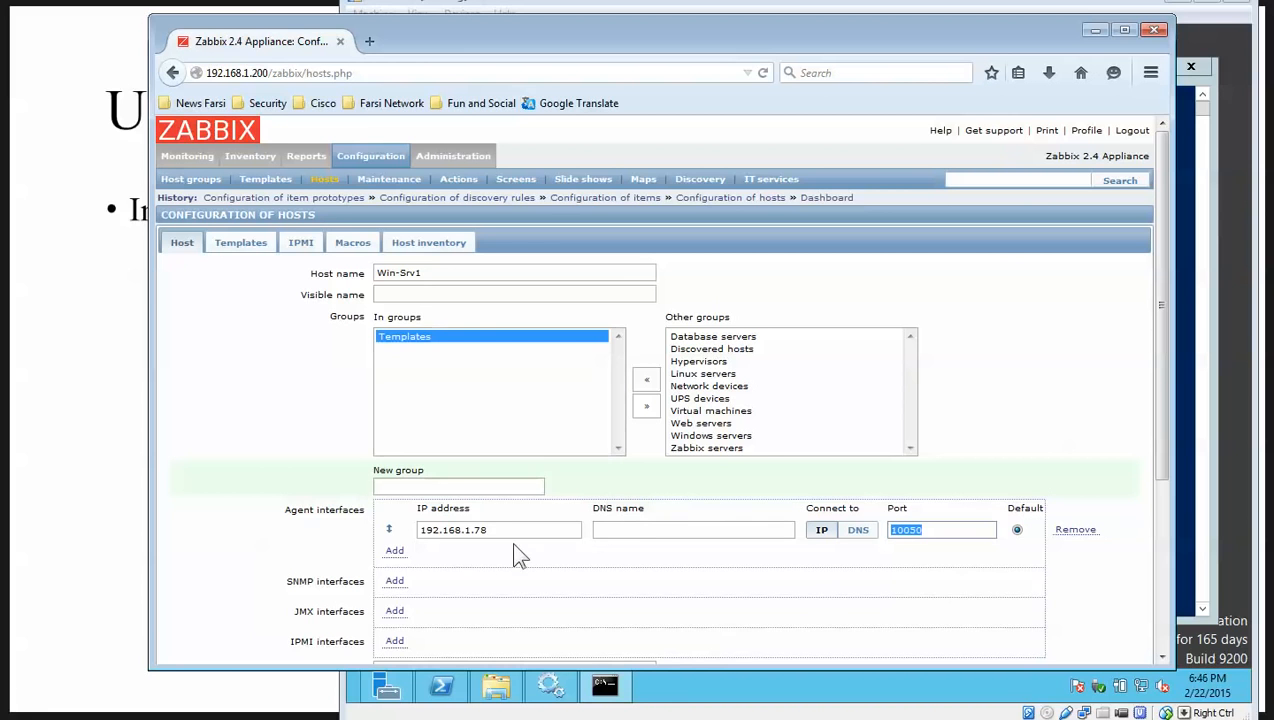
pyautogui.moveTo(512, 537); pyautogui.dragTo(418, 527)
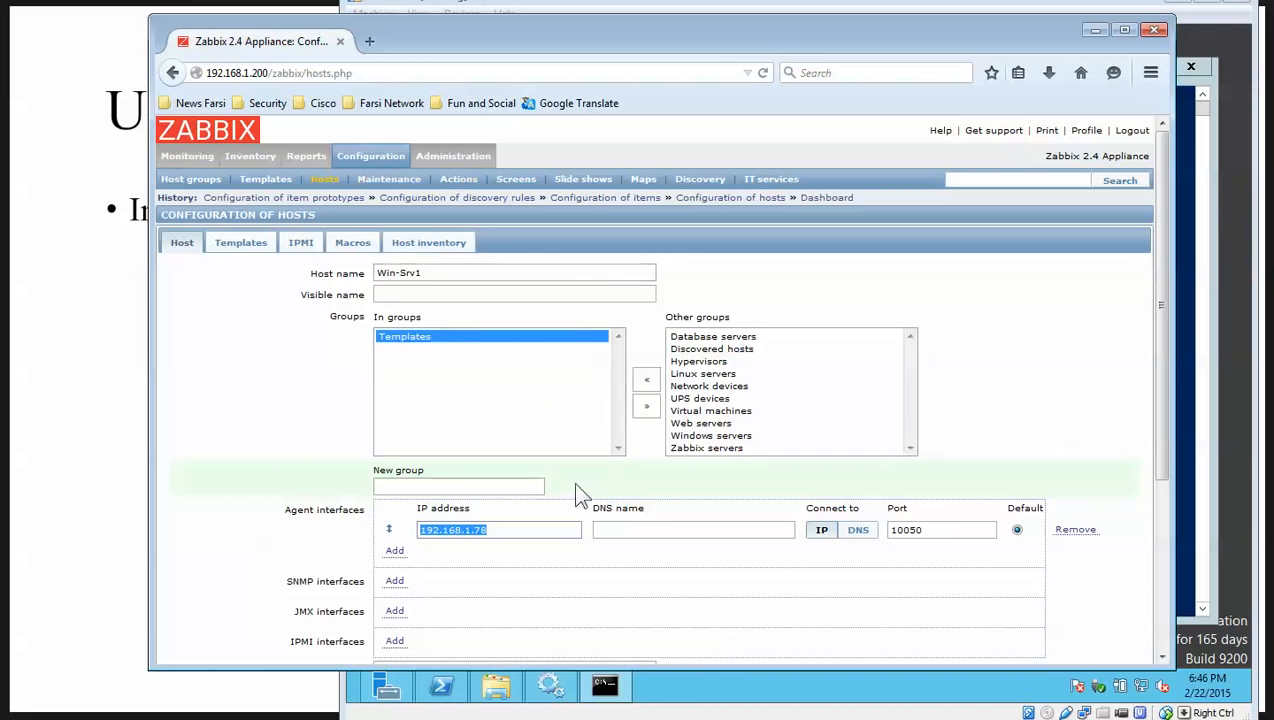
pyautogui.click(933, 531)
pyautogui.moveTo(933, 531); pyautogui.dragTo(885, 531)
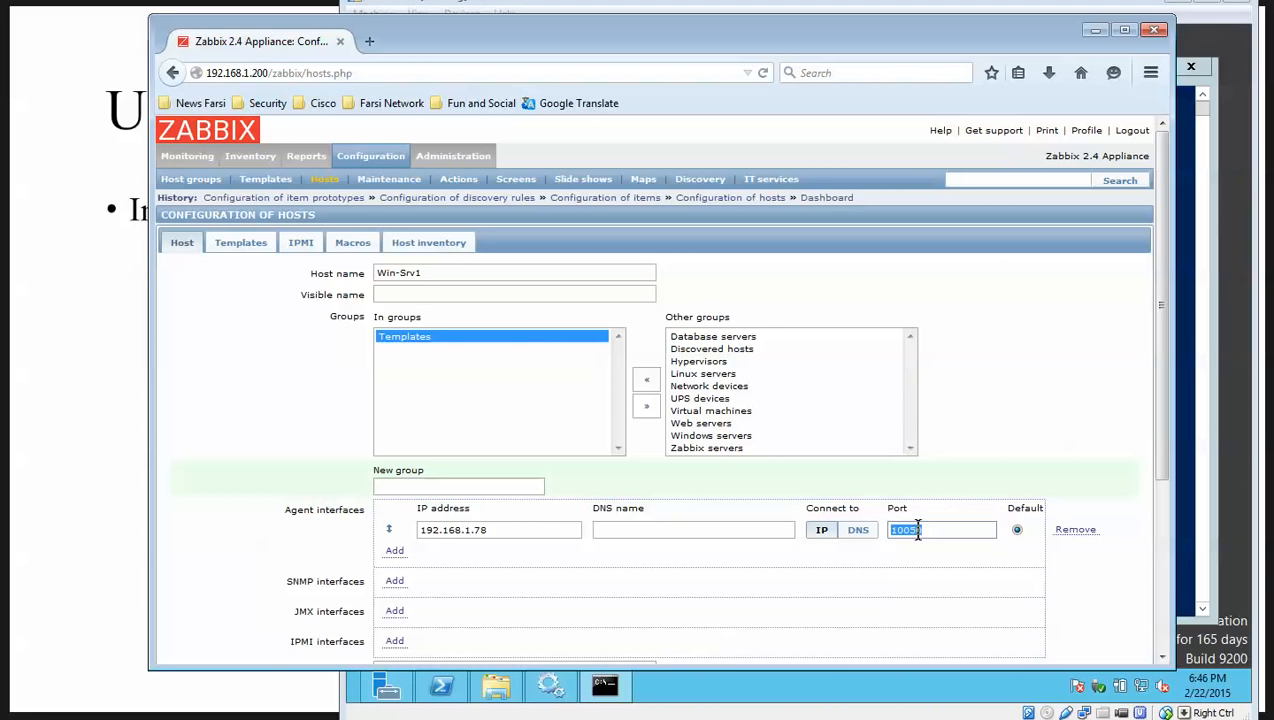
pyautogui.rightClick(1143, 687)
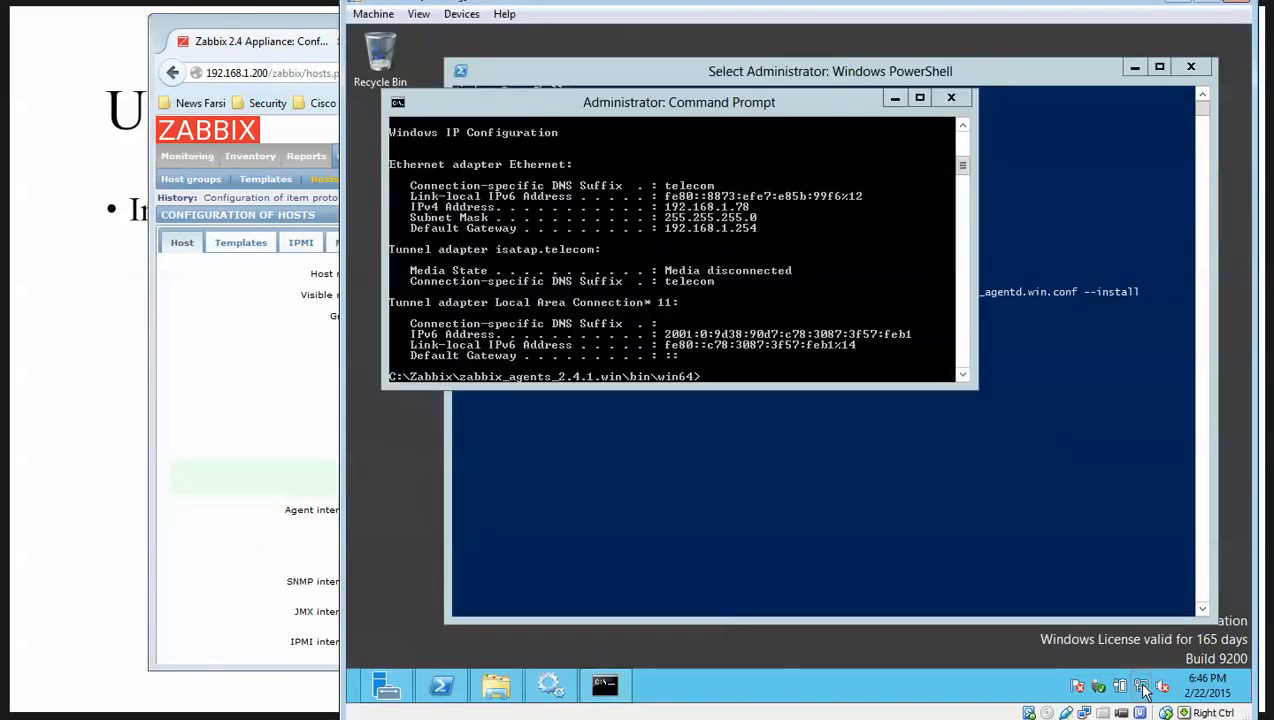
pyautogui.click(1142, 675)
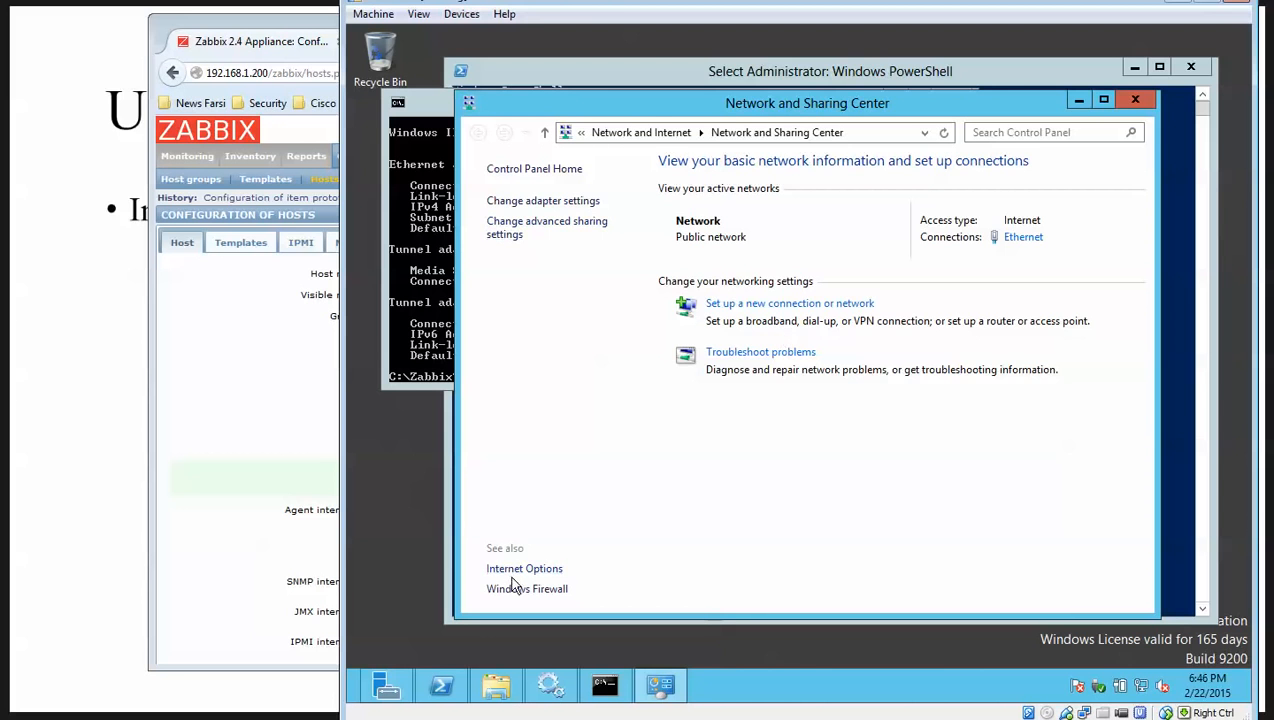
# Turn off Windows Firewall for private and public networks, apply, and close the window.
pyautogui.click(508, 590)
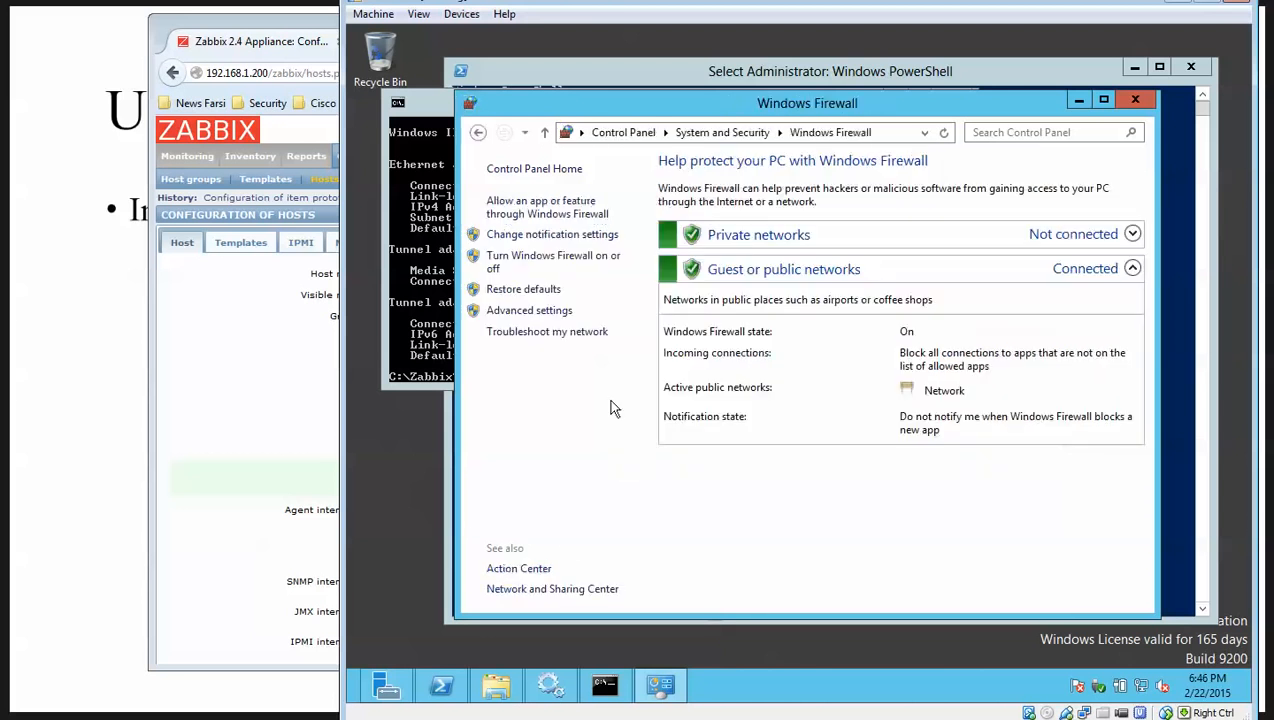
pyautogui.click(556, 266)
pyautogui.click(645, 297)
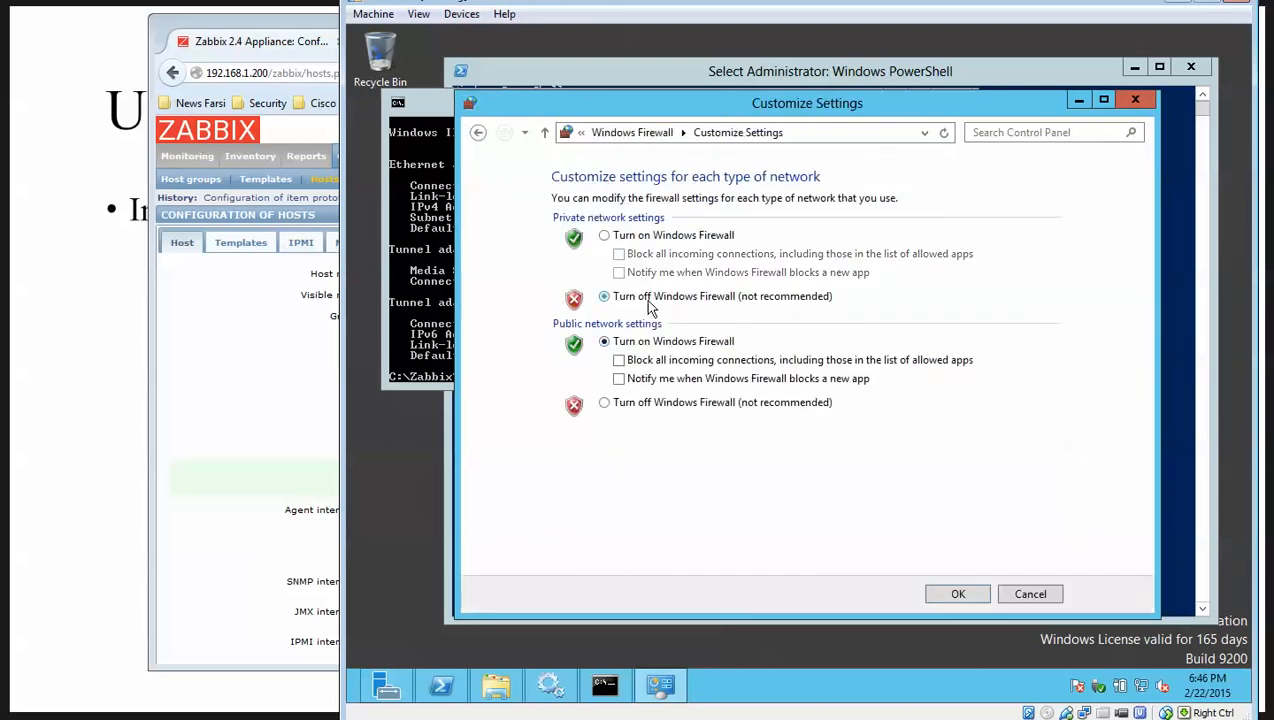
pyautogui.click(632, 404)
pyautogui.click(956, 593)
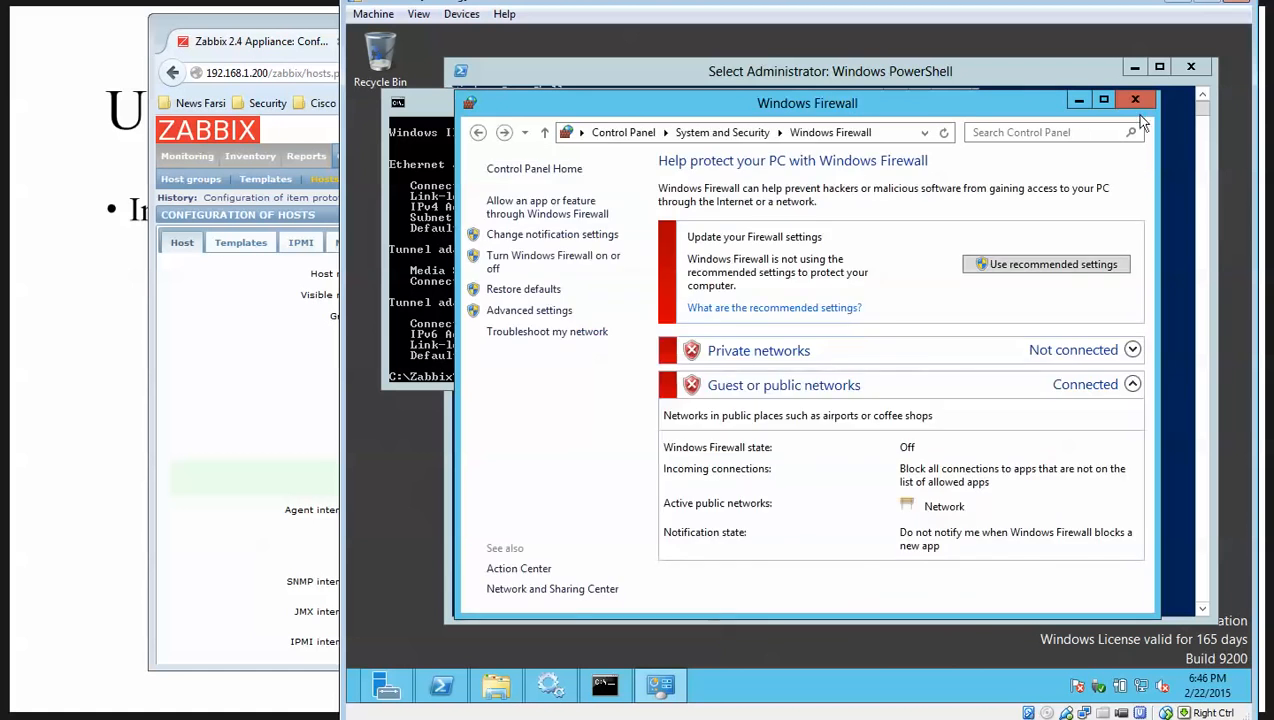
pyautogui.click(1135, 100)
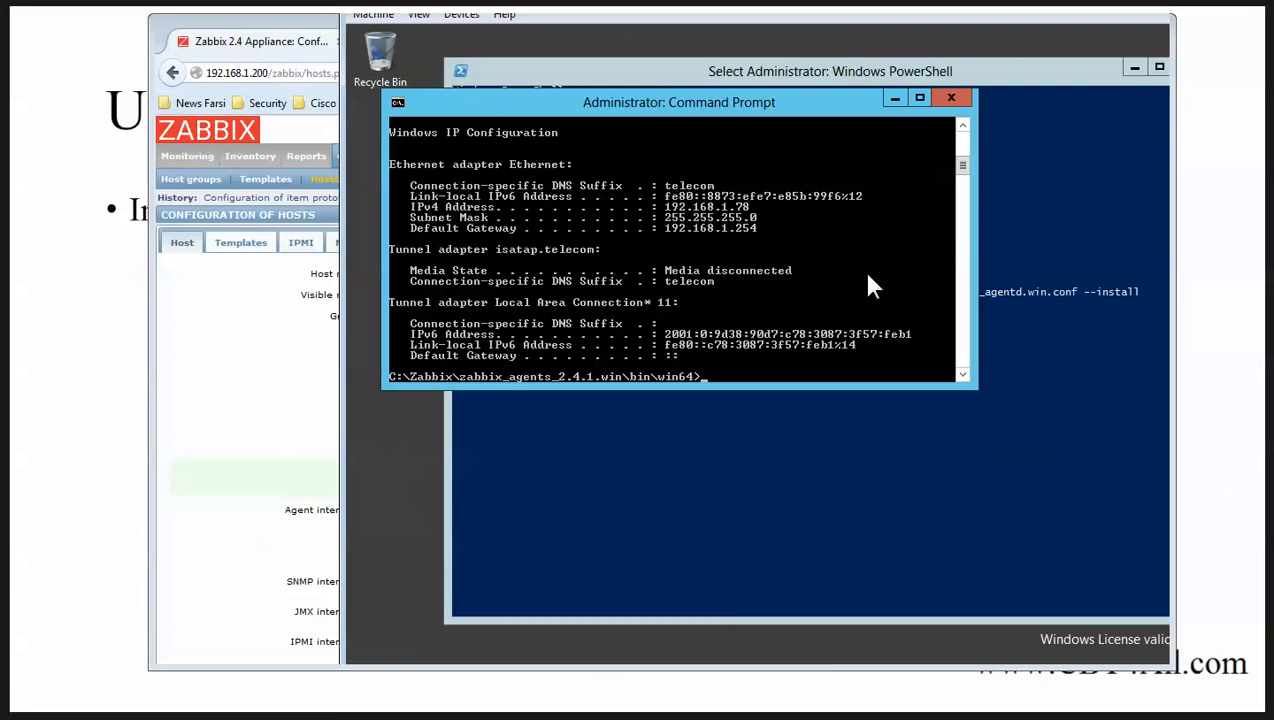
# Recheck Win-Srv1's agent IP 192.168.1.78 and port 10050 on the host form.
pyautogui.click(324, 406)
pyautogui.scroll(-5, 490, 460)
pyautogui.scroll(5, 430, 440)
pyautogui.click(509, 531)
pyautogui.moveTo(931, 529); pyautogui.dragTo(834, 529)
pyautogui.scroll(-5, 201, 422)
pyautogui.scroll(5, 233, 330)
# Link Template OS Windows to Win-Srv1 and add the host.
pyautogui.click(240, 243)
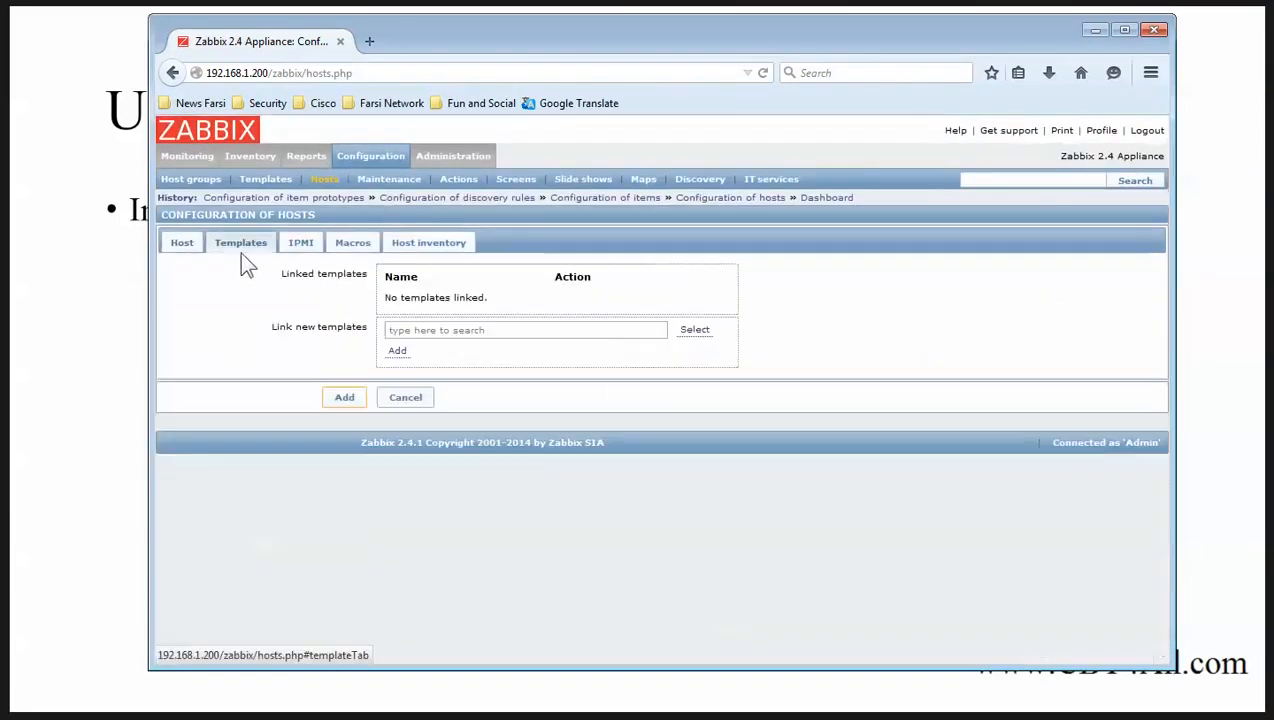
pyautogui.click(702, 330)
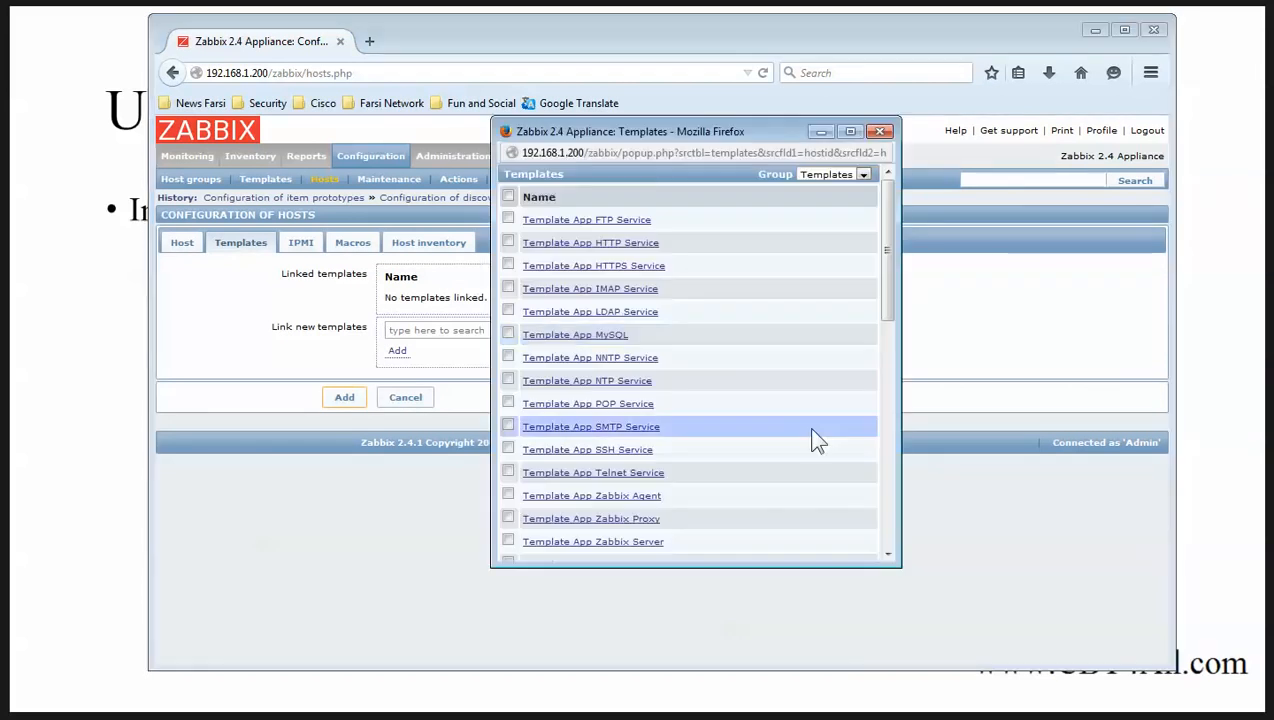
pyautogui.scroll(-5, 790, 410)
pyautogui.click(600, 438)
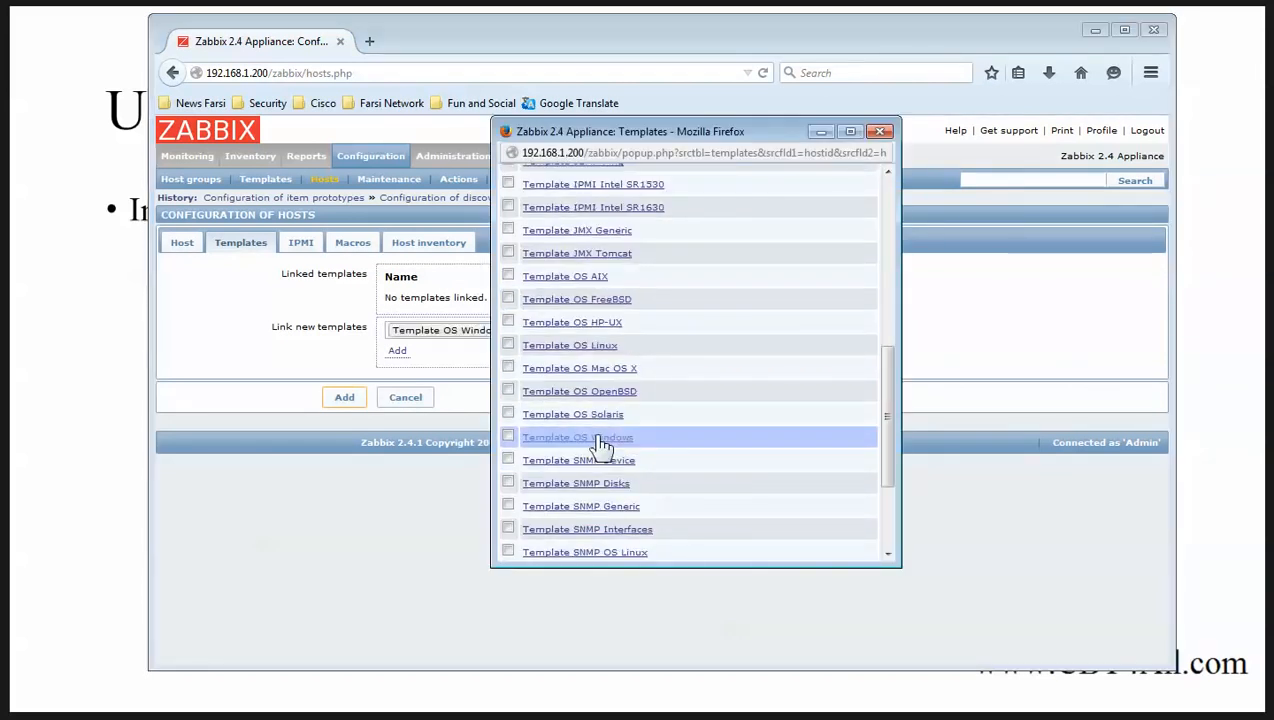
pyautogui.click(397, 351)
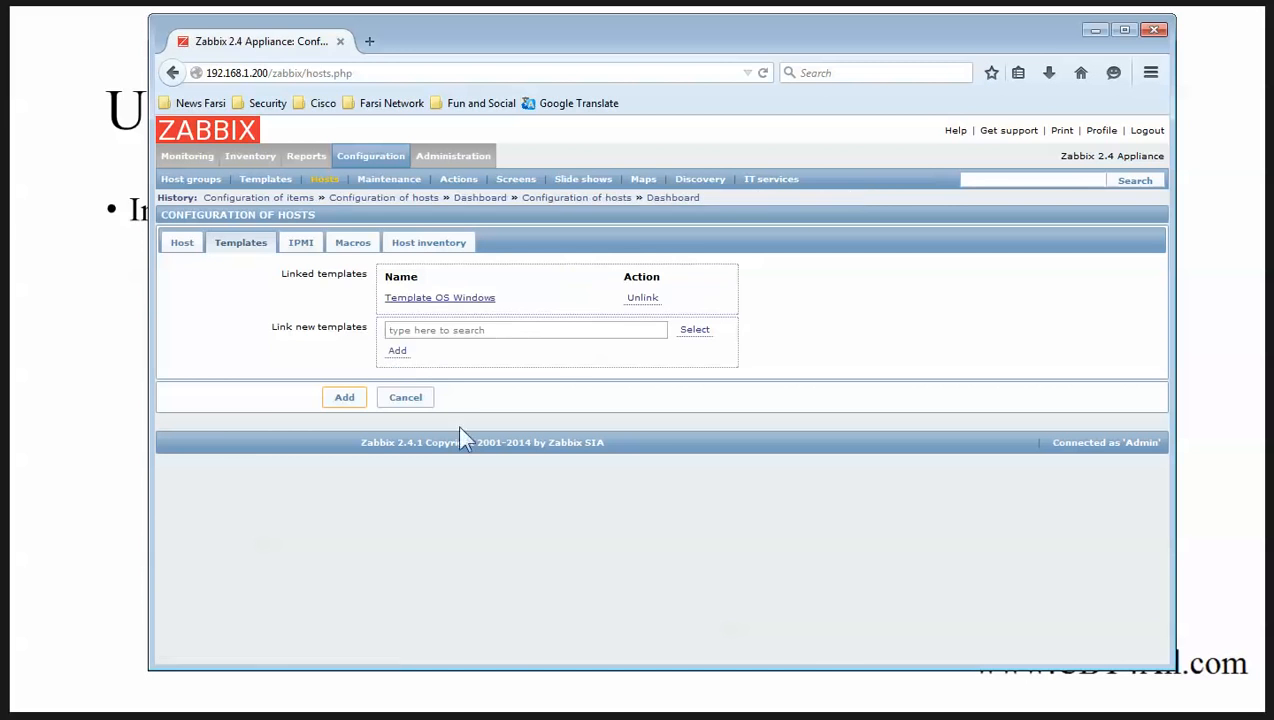
pyautogui.click(343, 398)
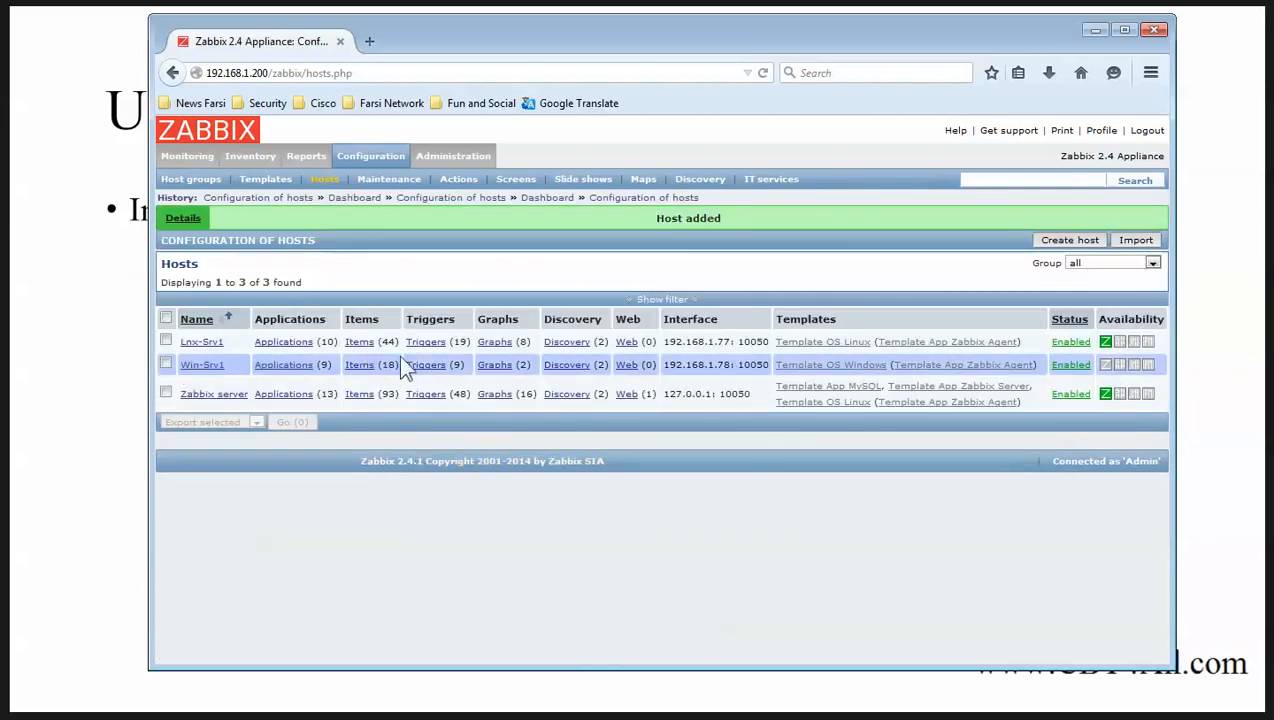
# Change Win-Srv1's Mounted filesystem discovery update interval from 3600 to 60 seconds.
pyautogui.click(576, 372)
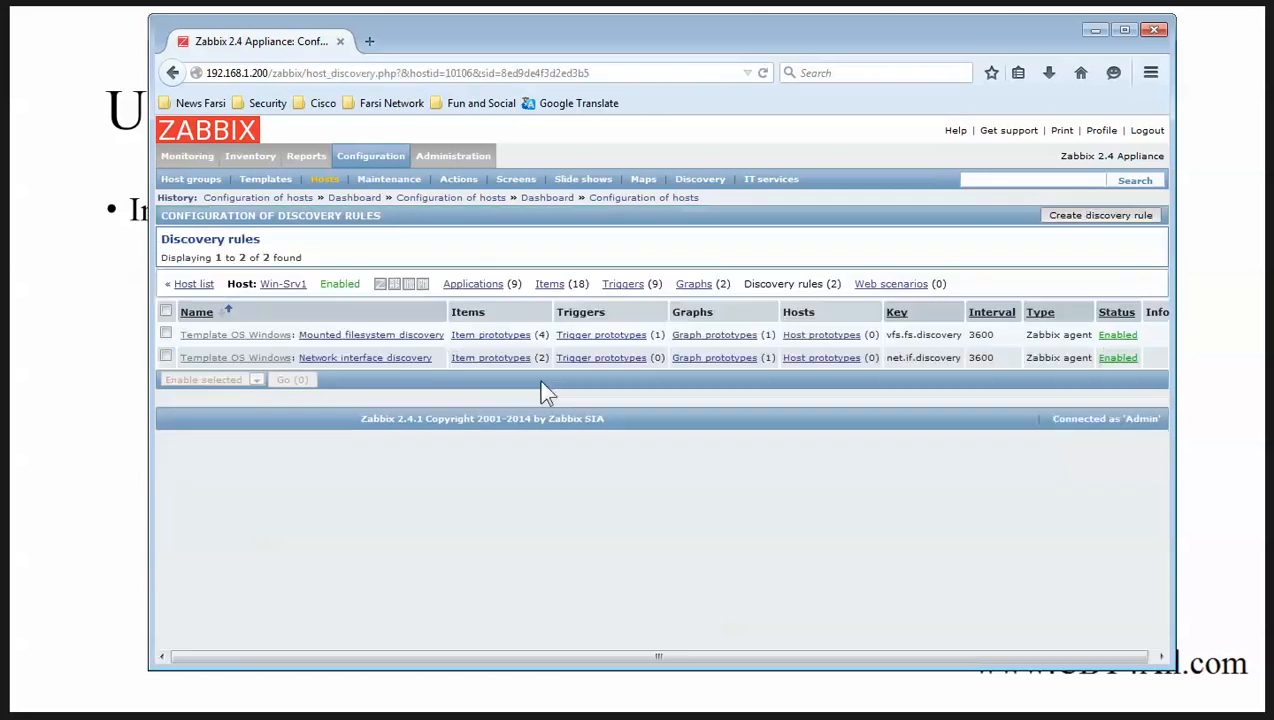
pyautogui.click(437, 333)
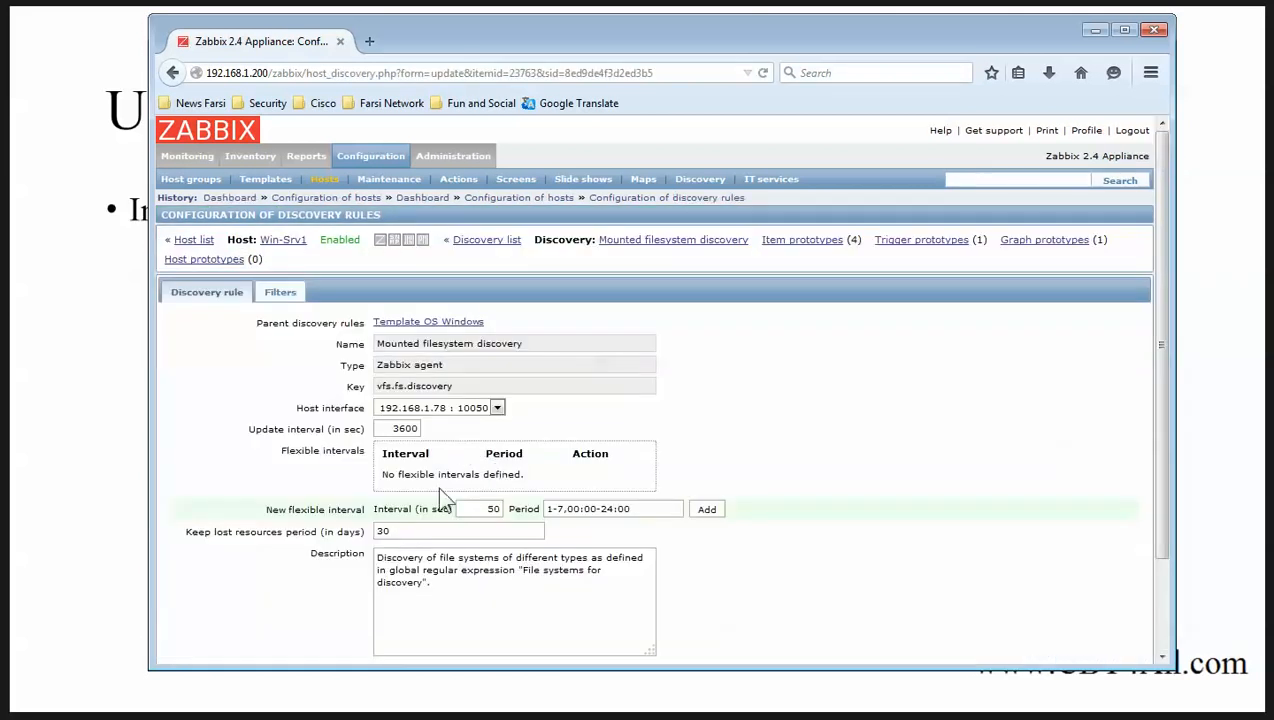
pyautogui.doubleClick(397, 428)
pyautogui.write('60')
pyautogui.scroll(-3, 450, 485)
pyautogui.click(331, 606)
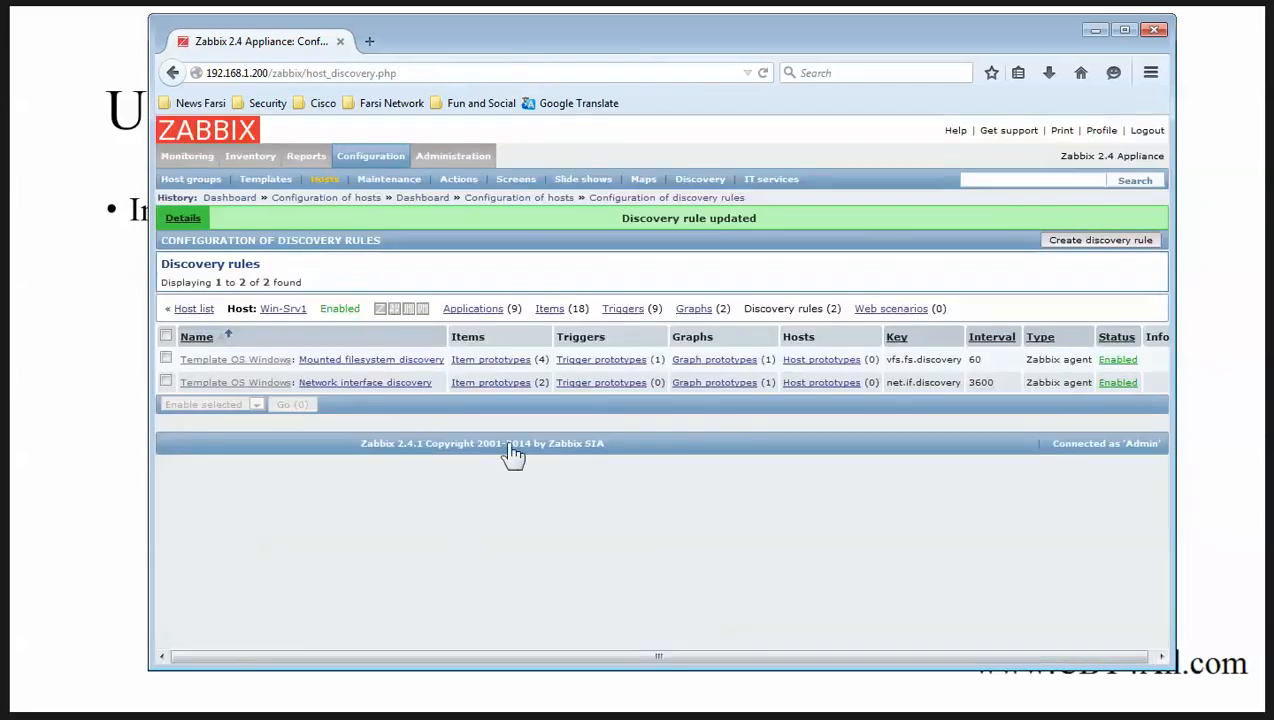
# Save the Network interface discovery rule at 60 seconds and return to the host list.
pyautogui.click(375, 393)
pyautogui.scroll(-1, 440, 492)
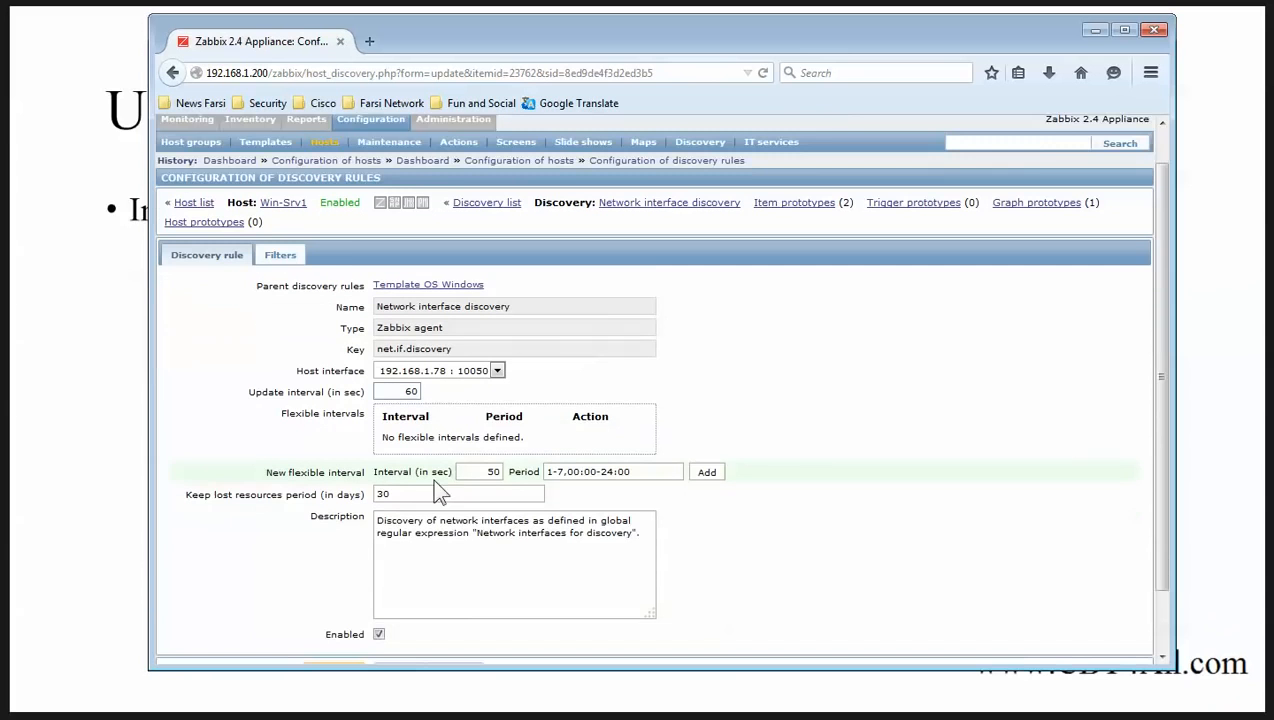
pyautogui.scroll(-2, 440, 492)
pyautogui.click(333, 606)
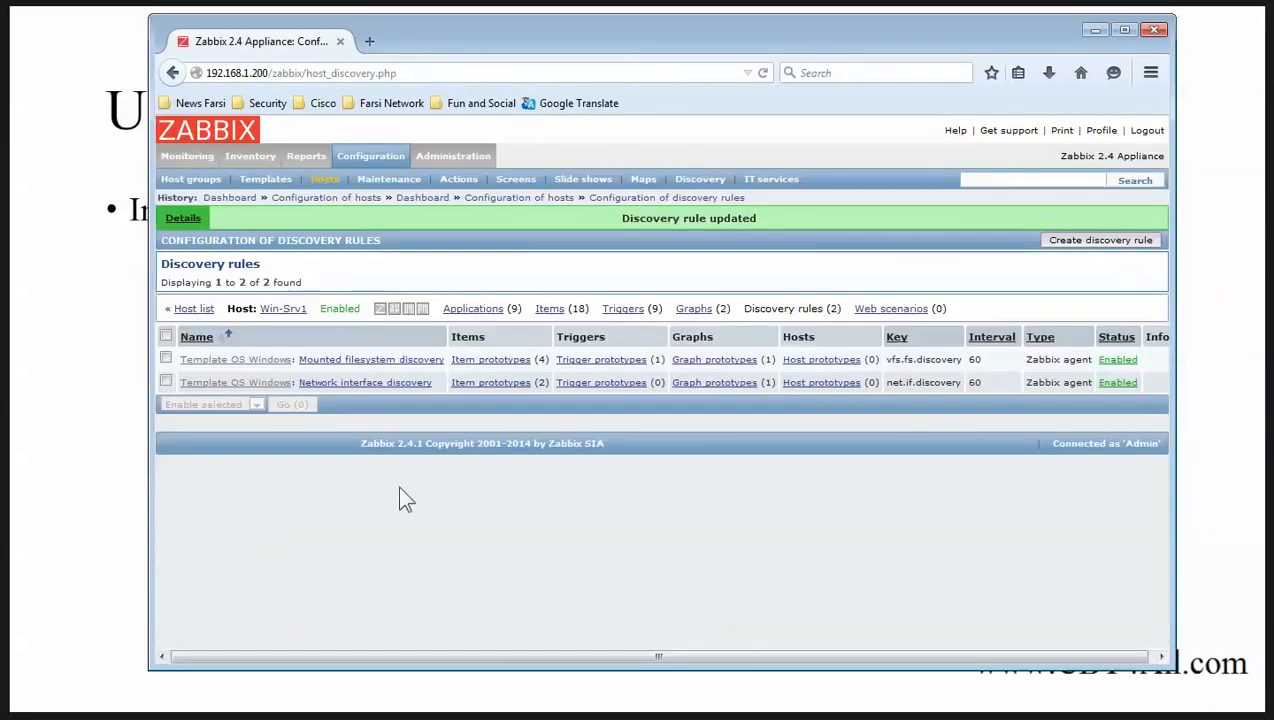
pyautogui.click(194, 308)
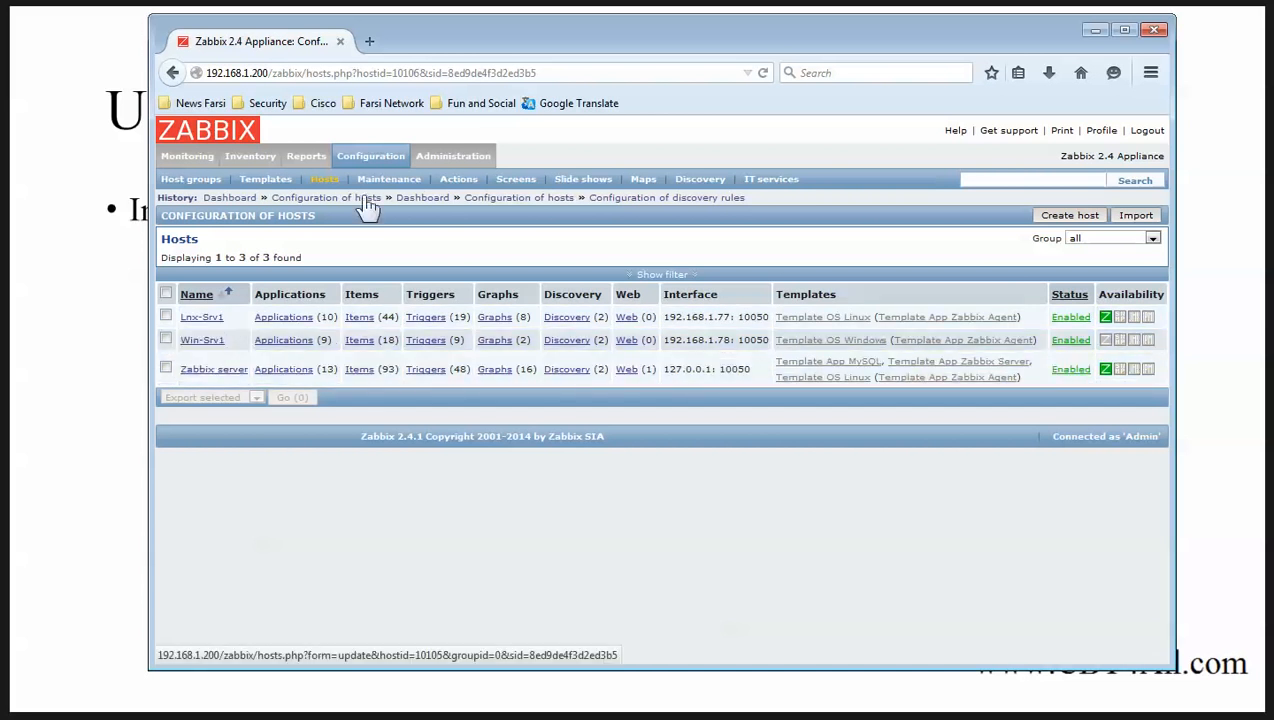
# View Lnx-Srv1's CPU load, CPU utilization, CPU jumps and eth0 network traffic graphs.
pyautogui.click(187, 156)
pyautogui.click(550, 181)
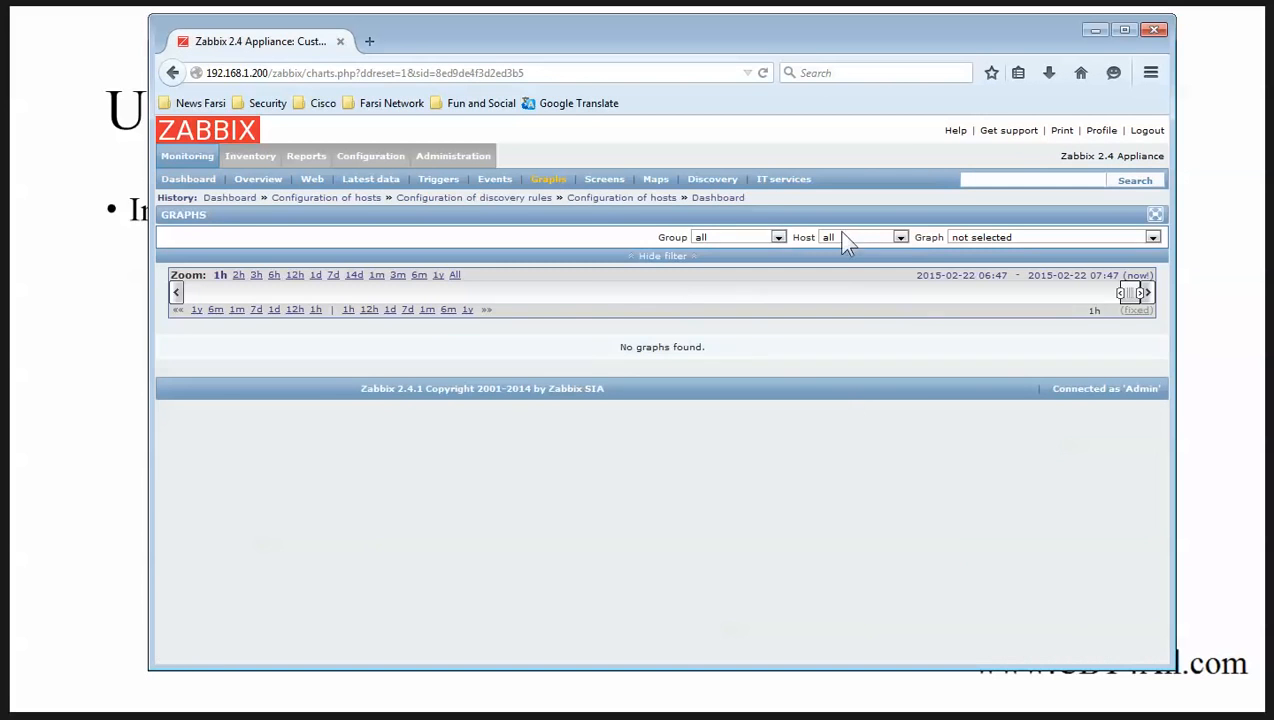
pyautogui.click(843, 240)
pyautogui.click(843, 262)
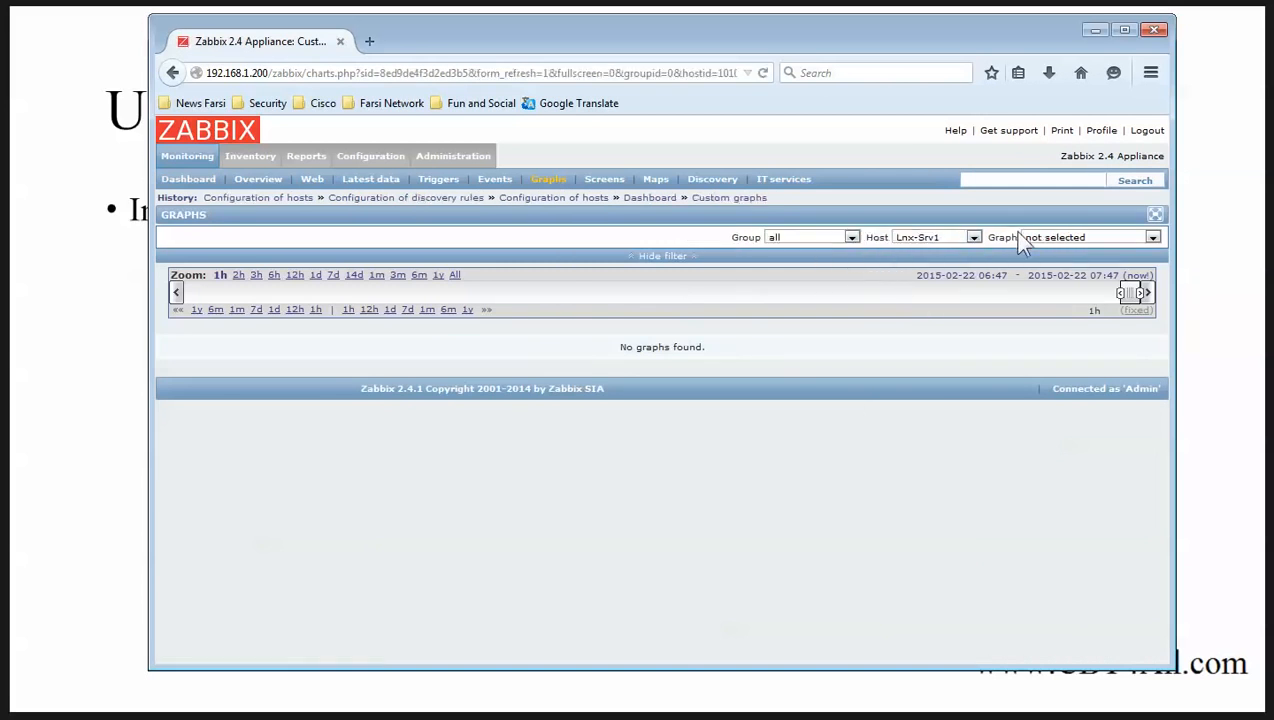
pyautogui.click(1056, 237)
pyautogui.click(1050, 275)
pyautogui.click(1090, 238)
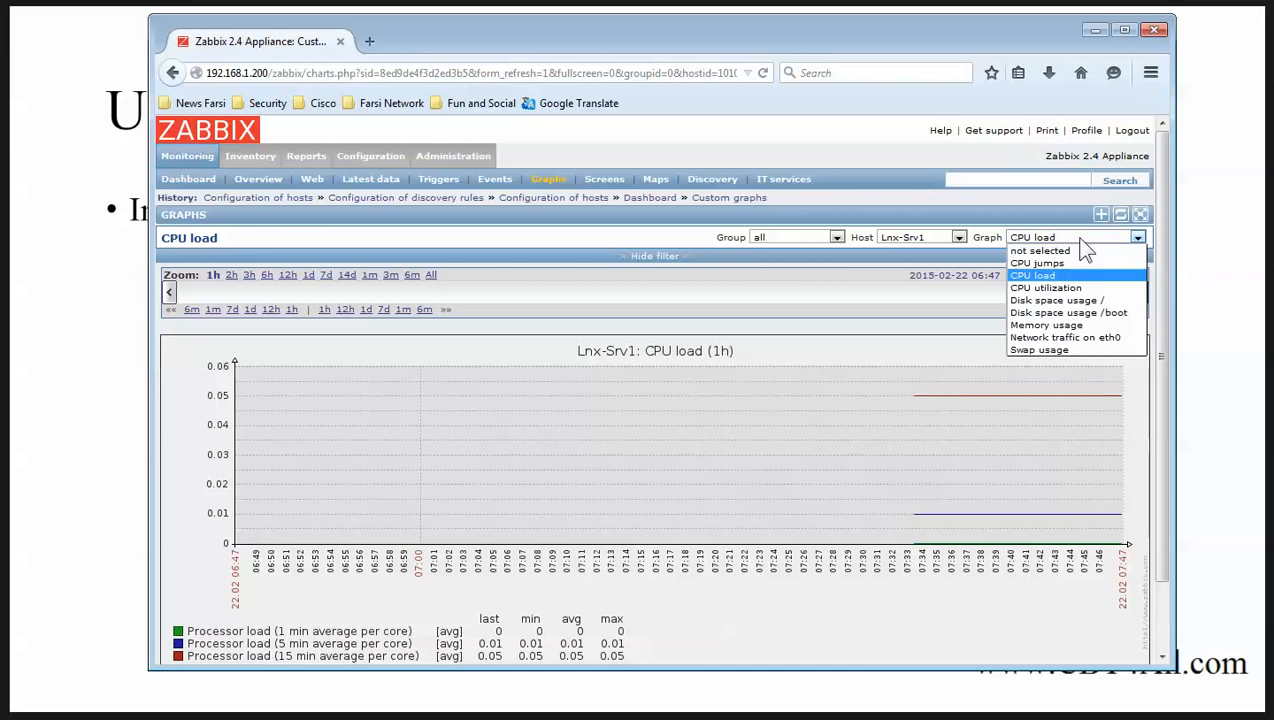
pyautogui.click(1072, 289)
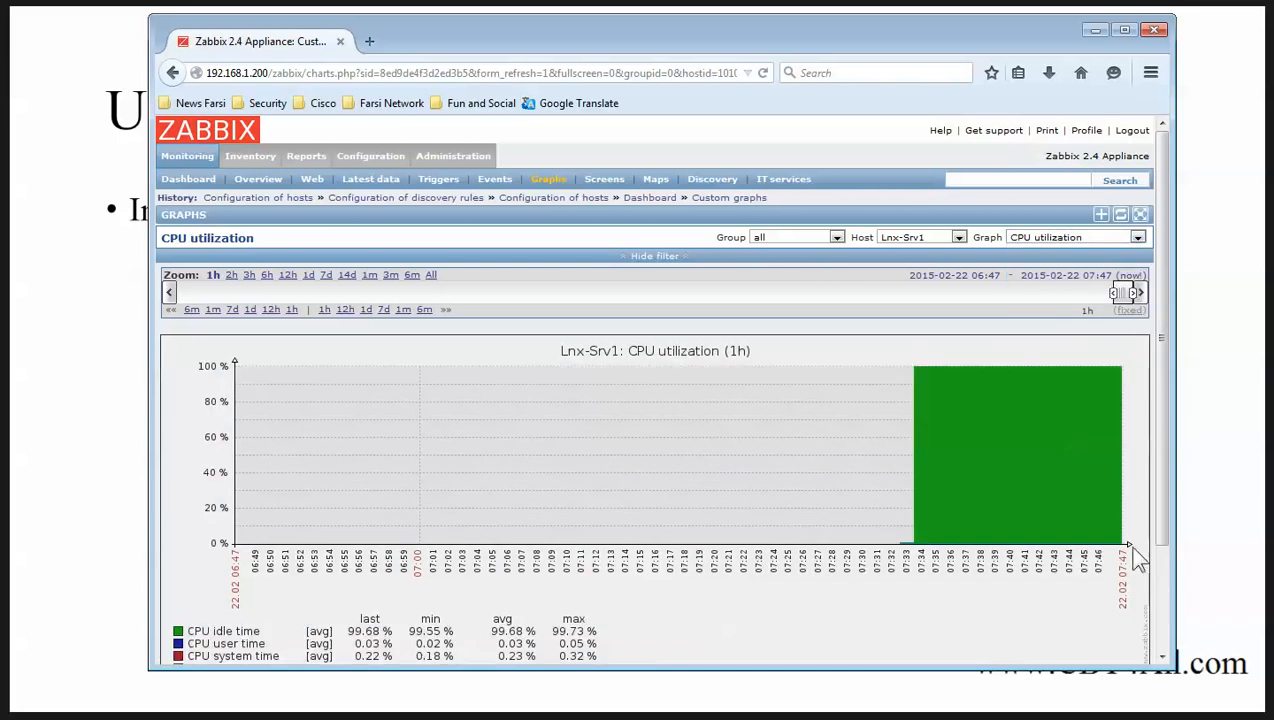
pyautogui.click(1085, 239)
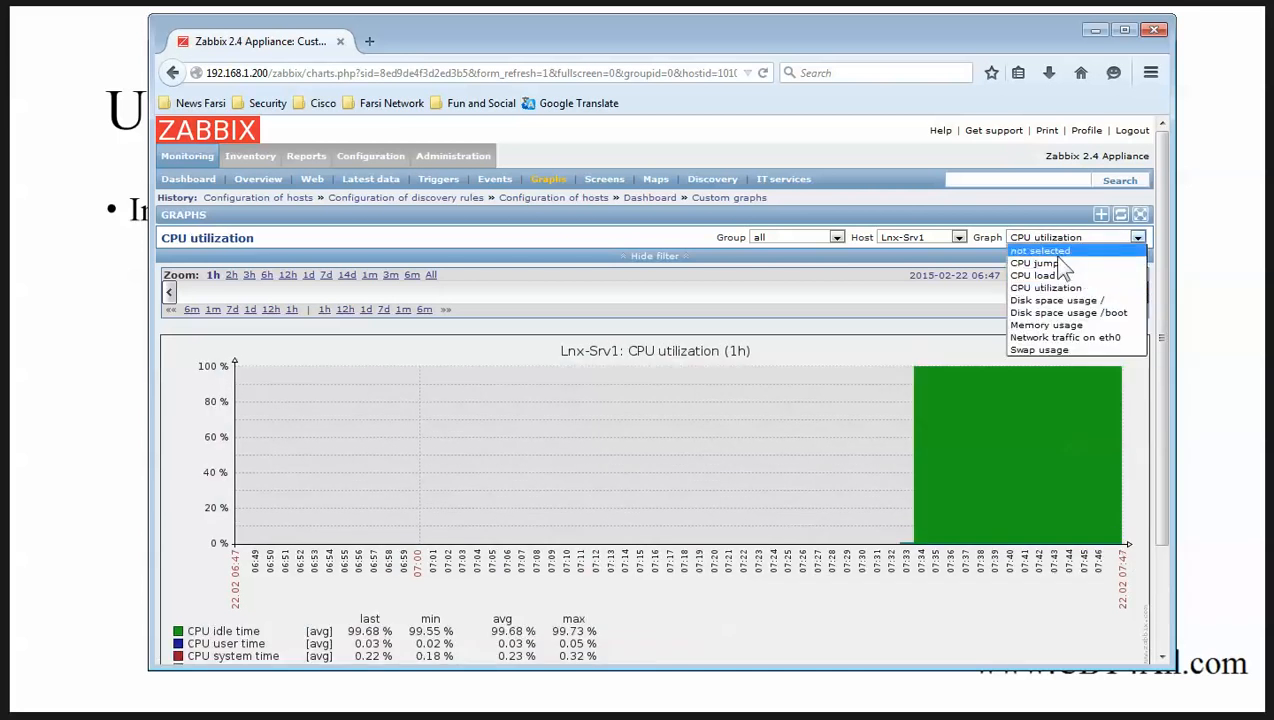
pyautogui.click(1047, 264)
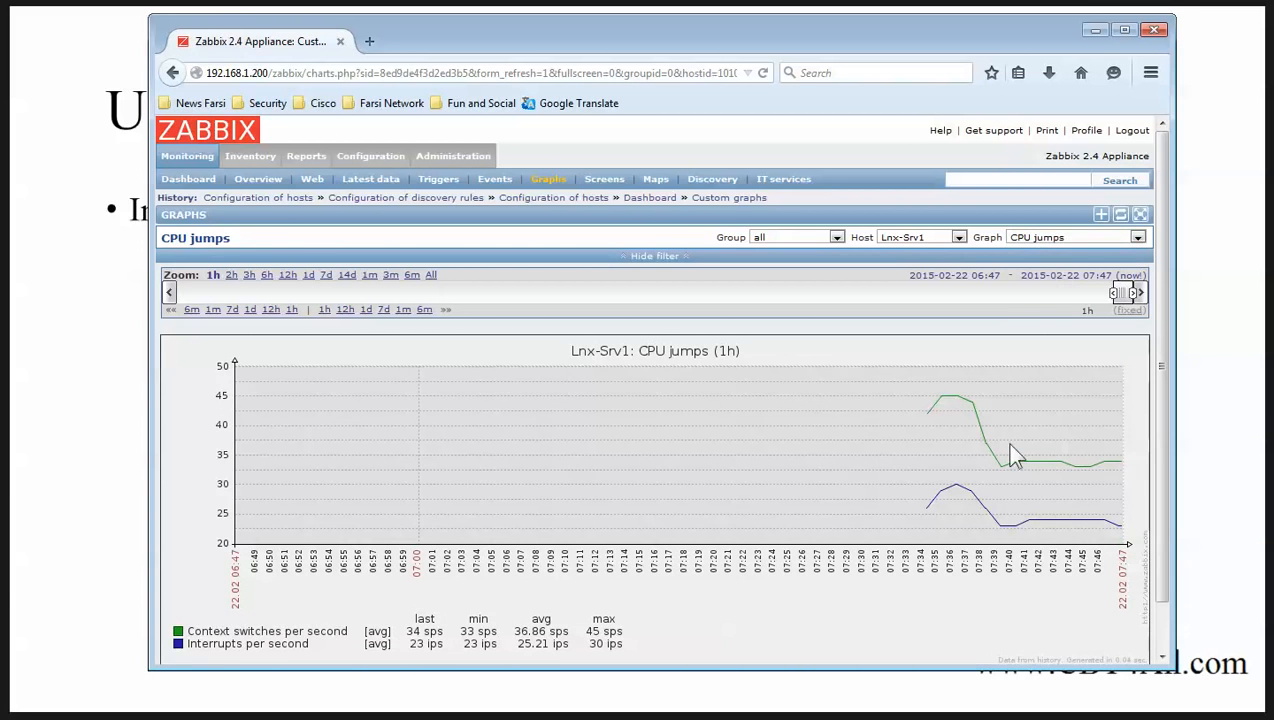
pyautogui.click(1068, 237)
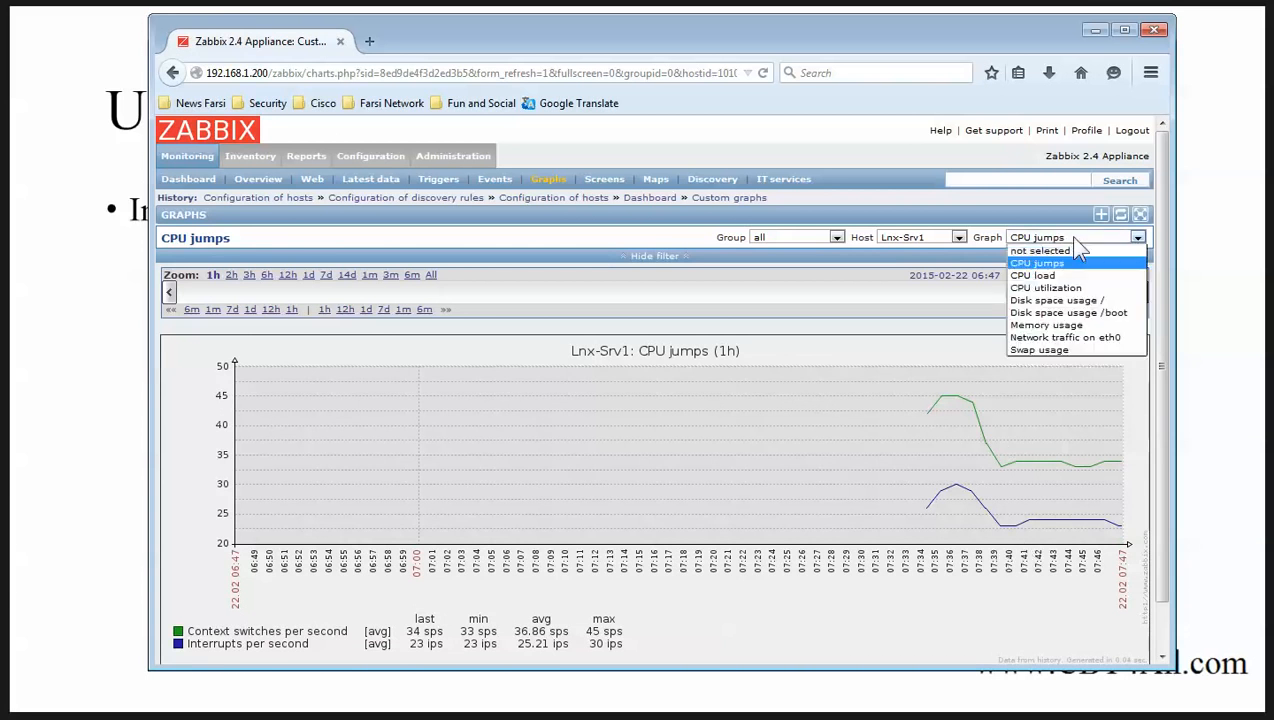
pyautogui.click(1100, 340)
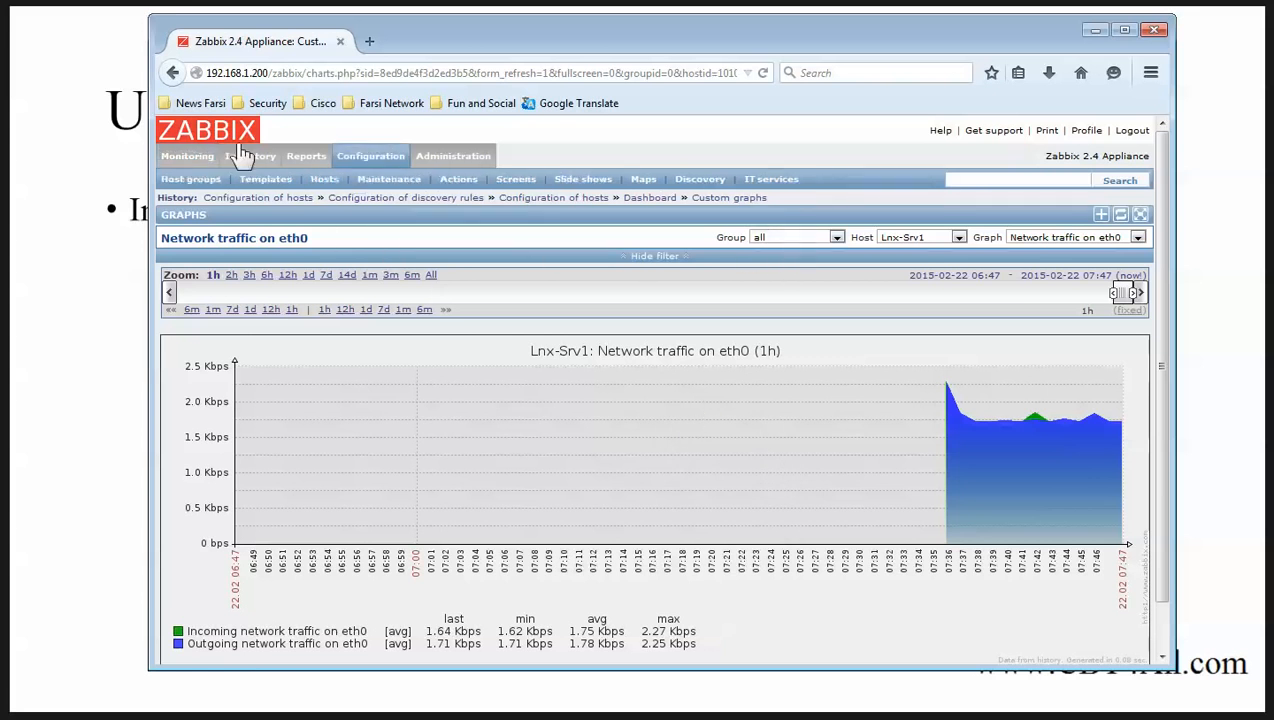
# Show Win-Srv1's still-empty CPU load graph, then minimize the browser.
pyautogui.click(914, 238)
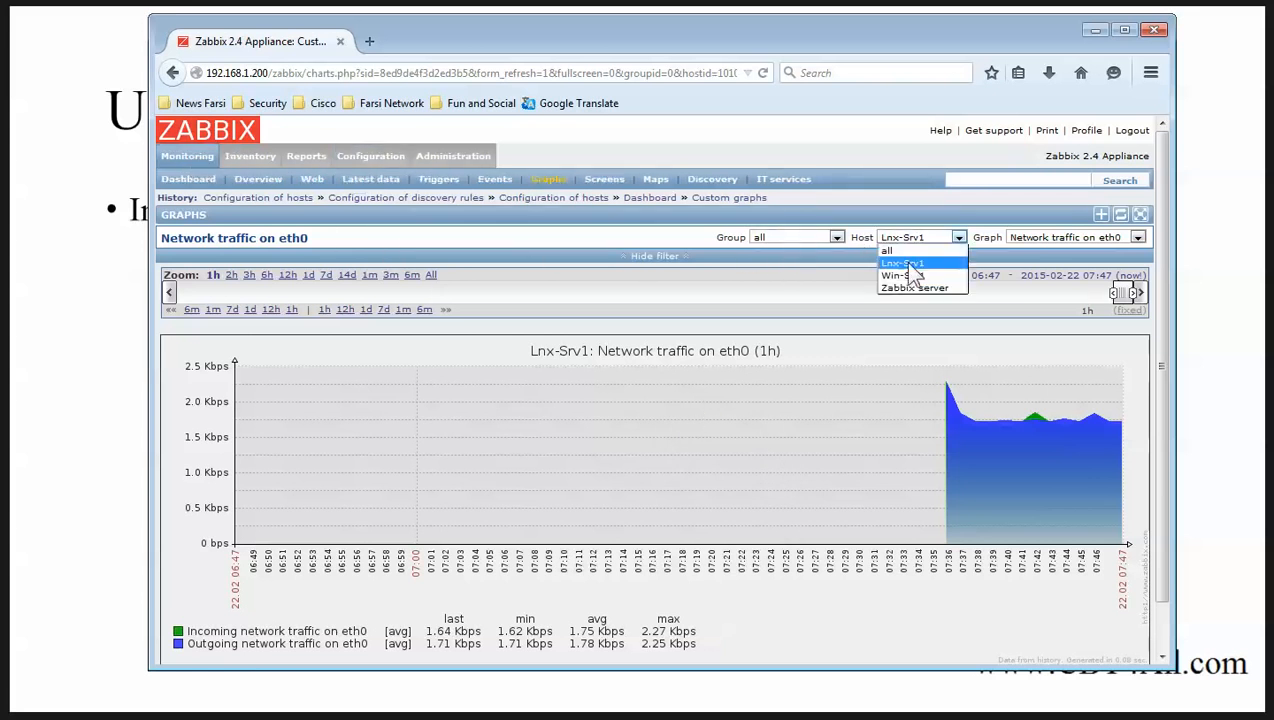
pyautogui.click(905, 275)
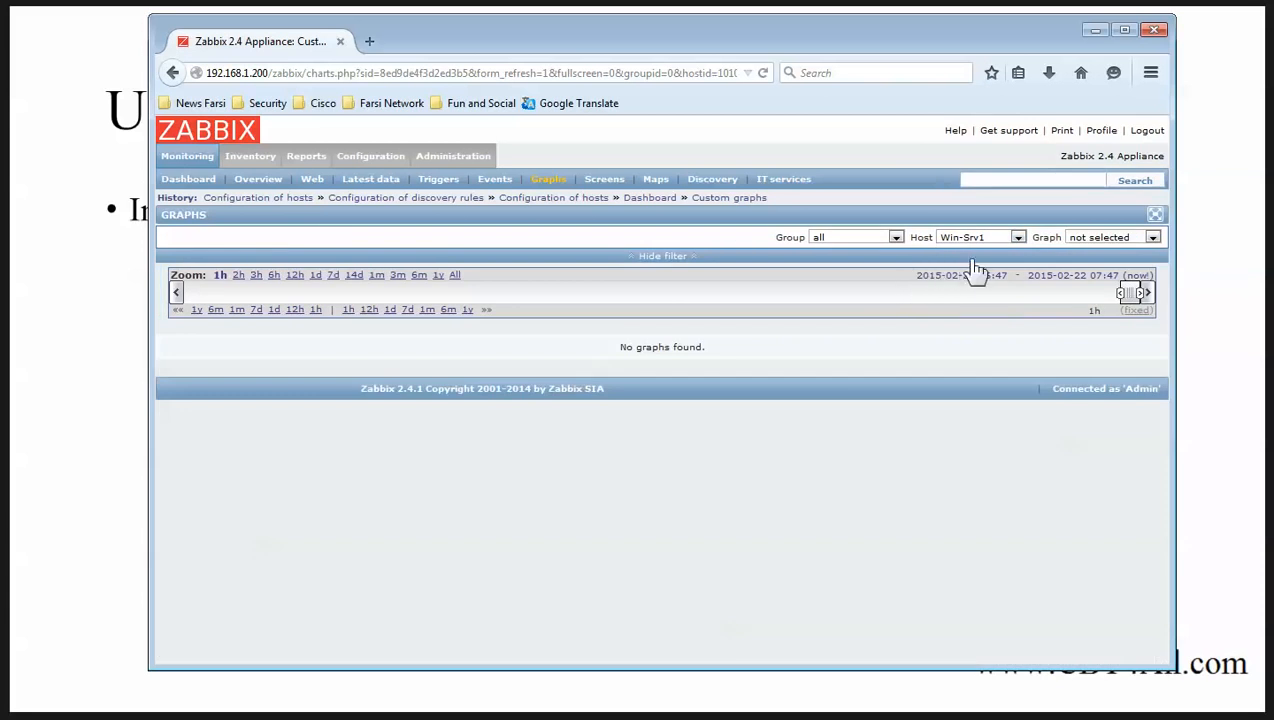
pyautogui.click(1098, 240)
pyautogui.click(1090, 263)
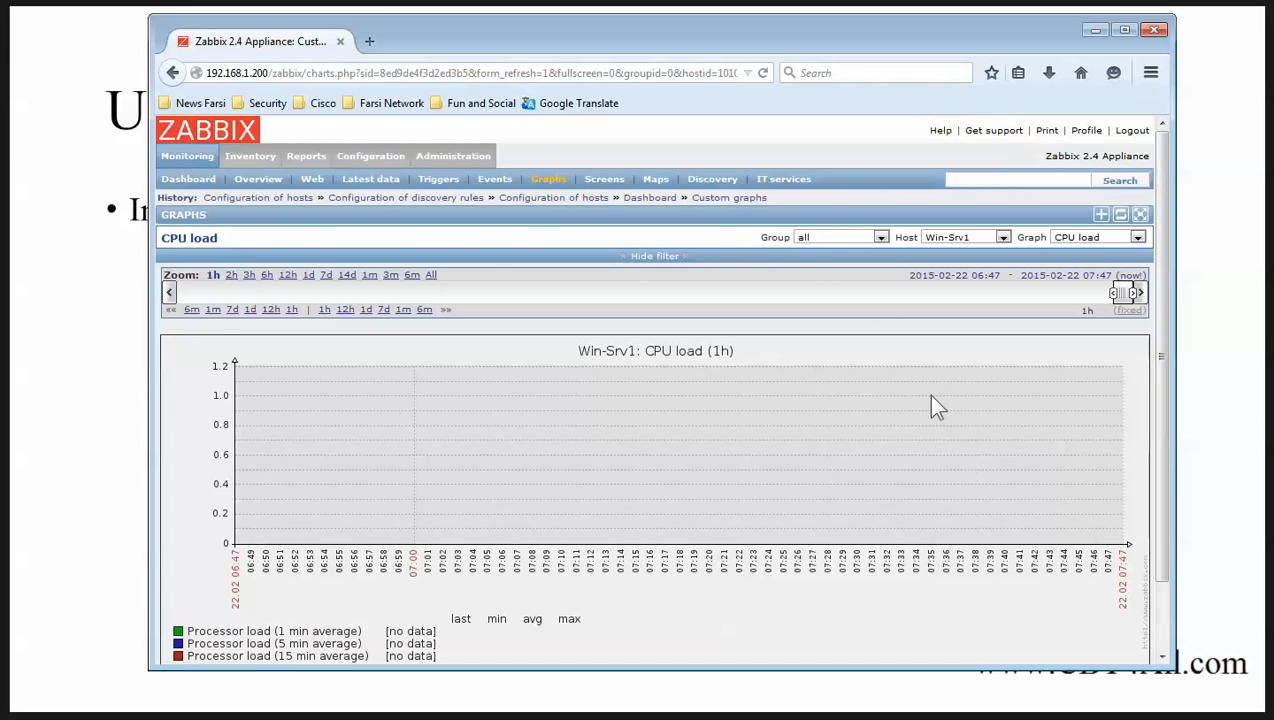
pyautogui.click(1095, 31)
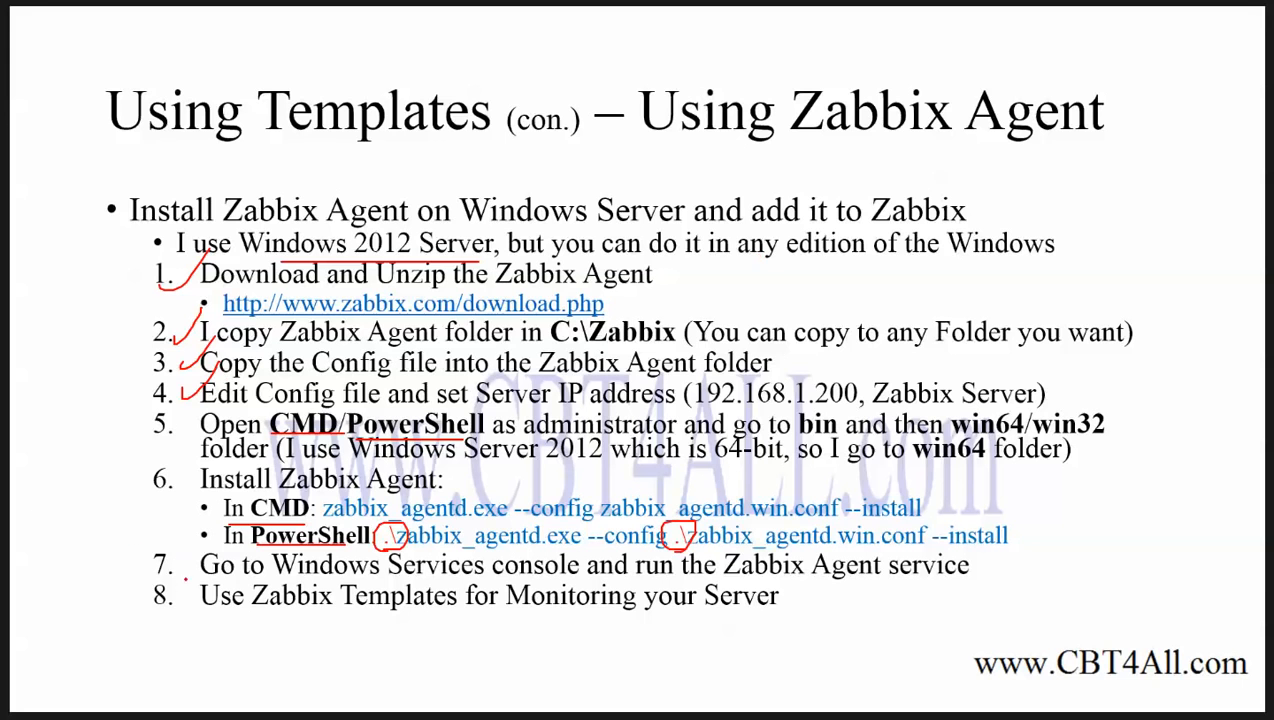
# Draw check marks beside slide steps 7 and 8, then bring up the server's Services window.
pyautogui.moveTo(174, 567); pyautogui.dragTo(218, 521)
pyautogui.moveTo(168, 592); pyautogui.dragTo(231, 553)
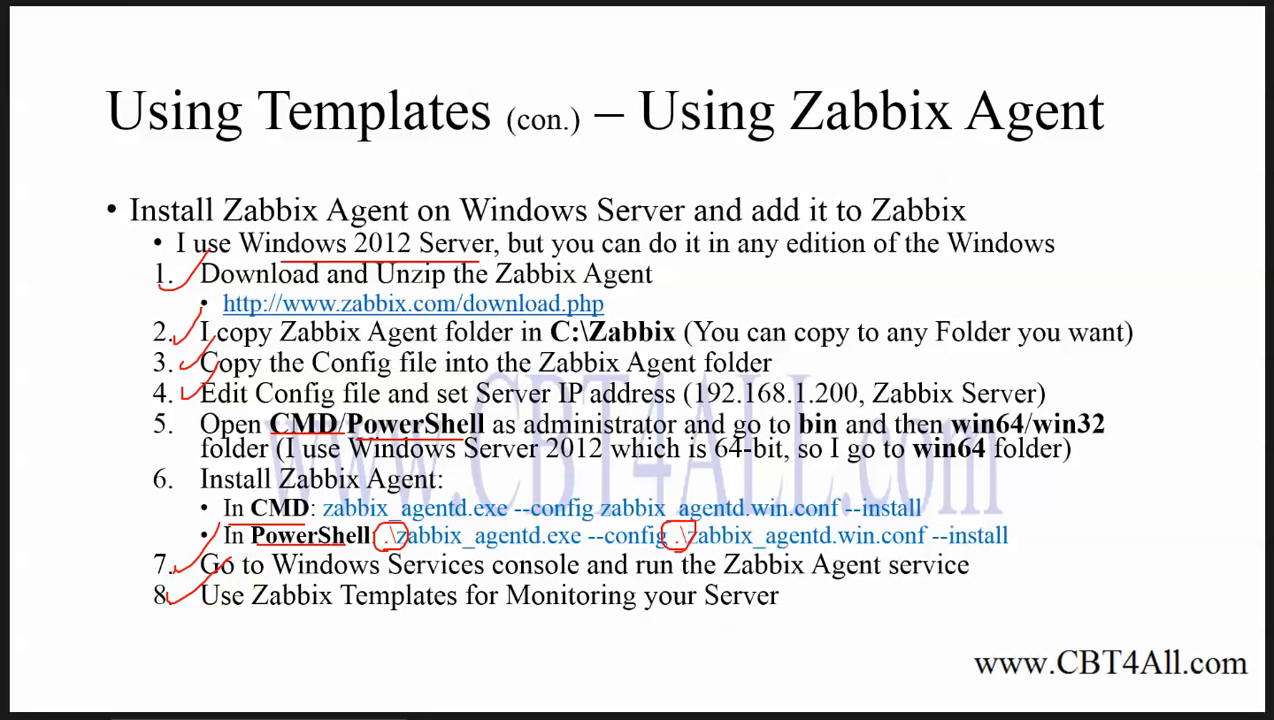
pyautogui.click(300, 718)
pyautogui.click(558, 686)
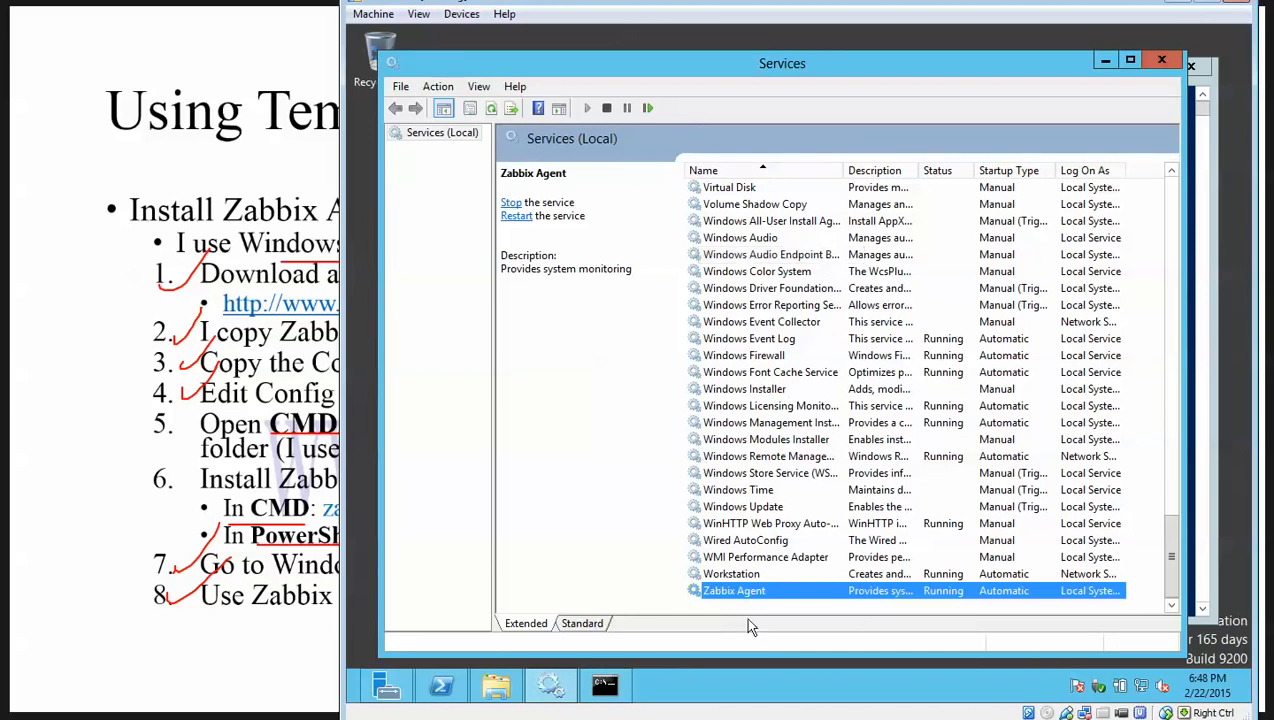
pyautogui.rightClick(736, 590)
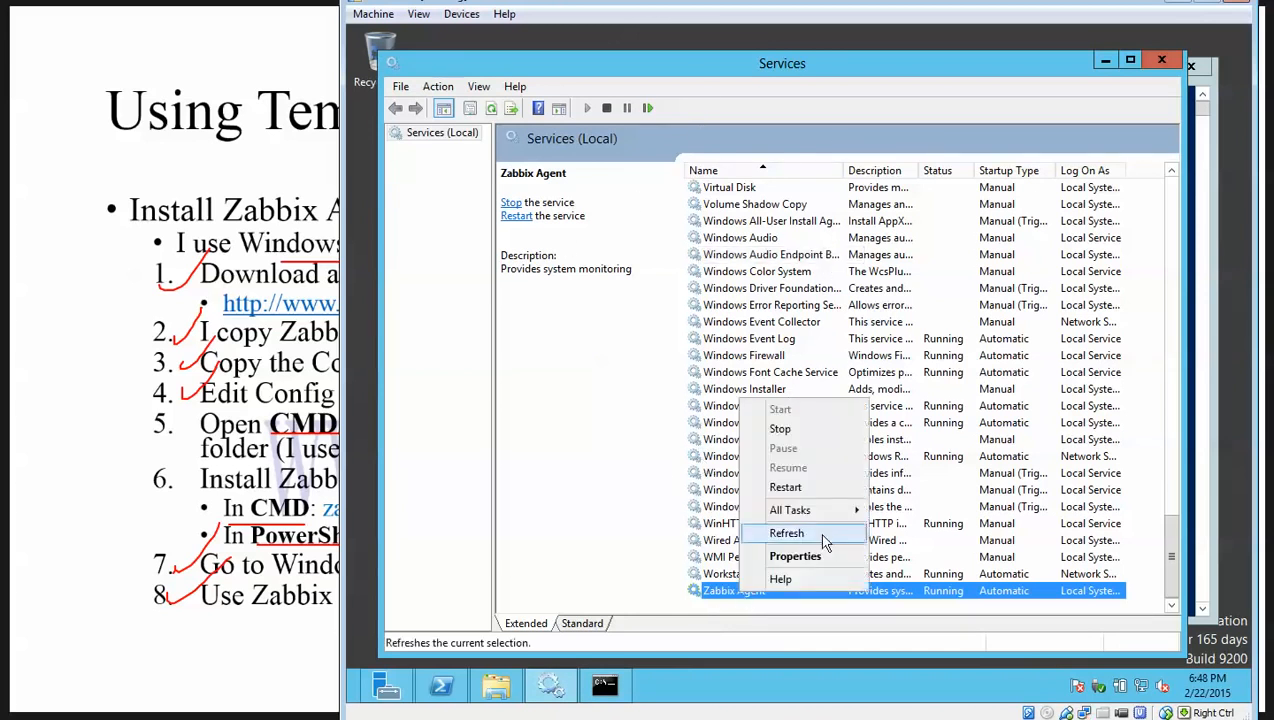
pyautogui.moveTo(822, 512)
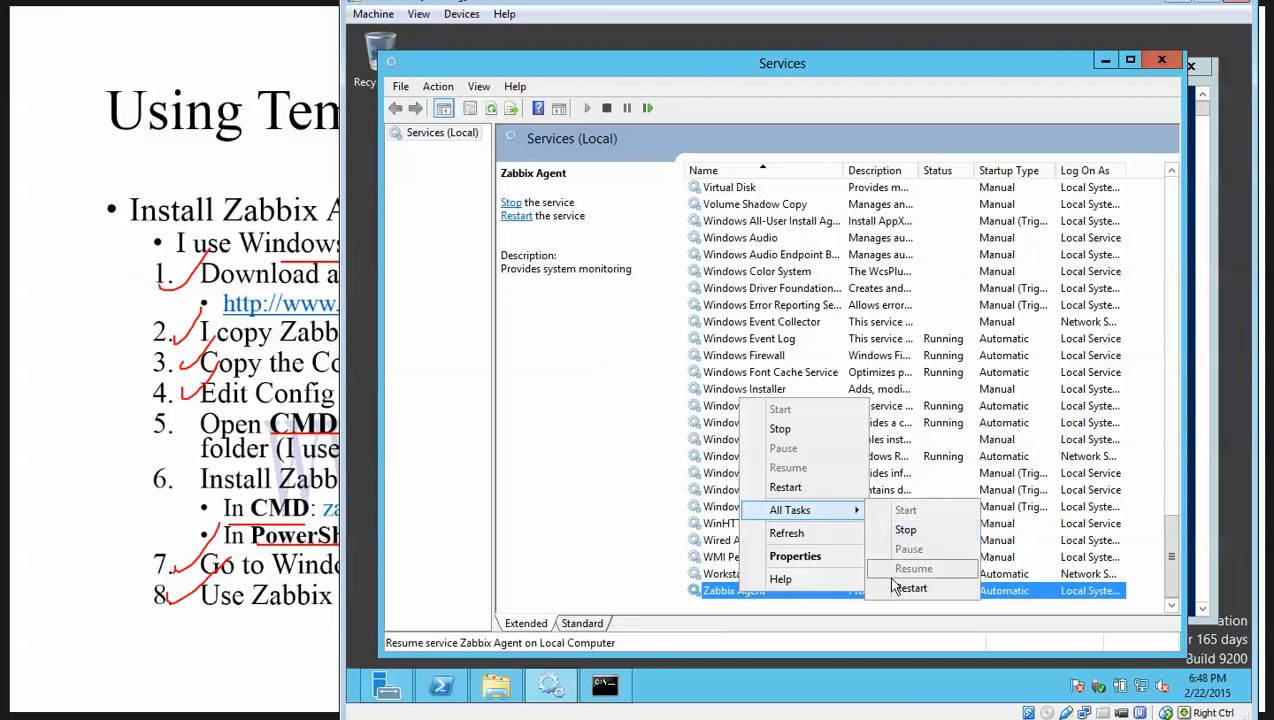
pyautogui.click(1078, 70)
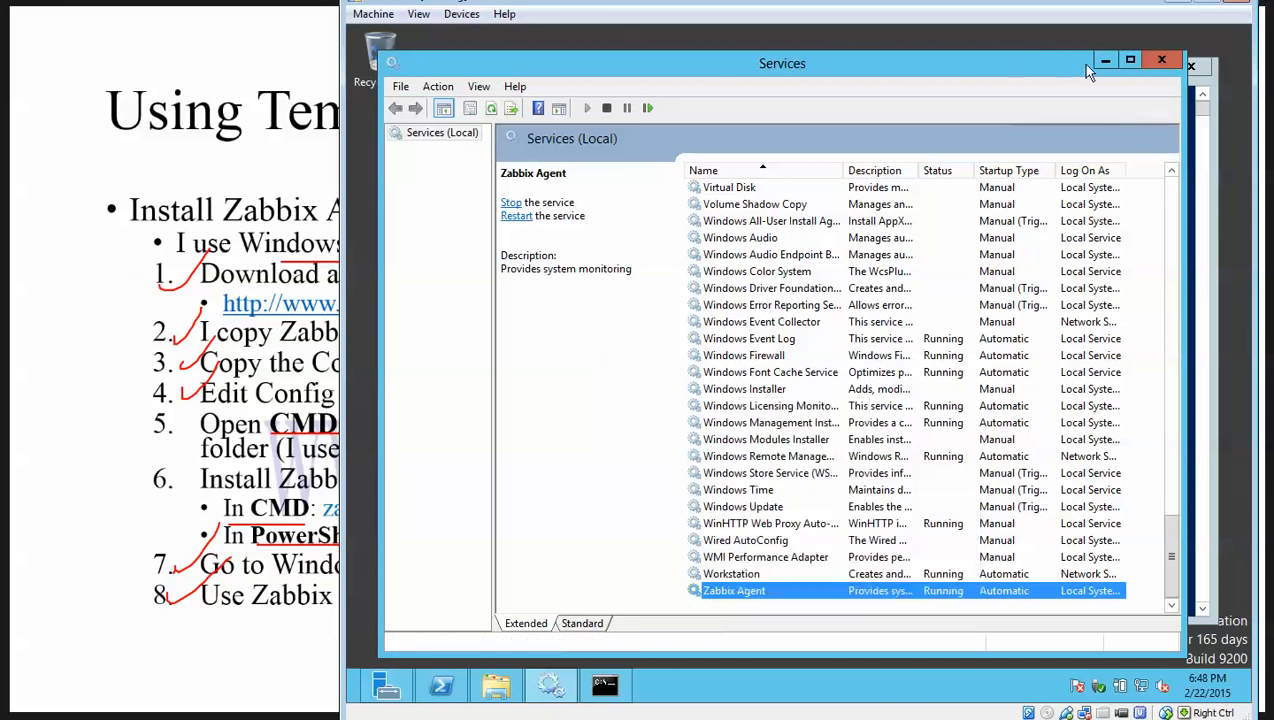